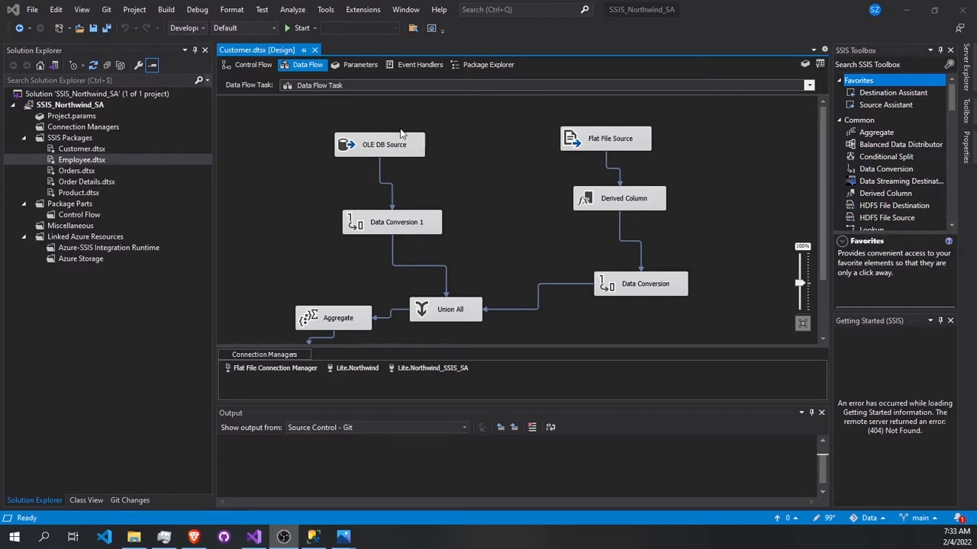
# Step: Examine the Customer package's data flow from its two sources to the OLE DB Destination
pyautogui.scroll(-2, 585, 156)
pyautogui.scroll(2, 402, 180)
pyautogui.scroll(-2, 511, 175)
pyautogui.scroll(2, 511, 176)
pyautogui.scroll(-1, 610, 171)
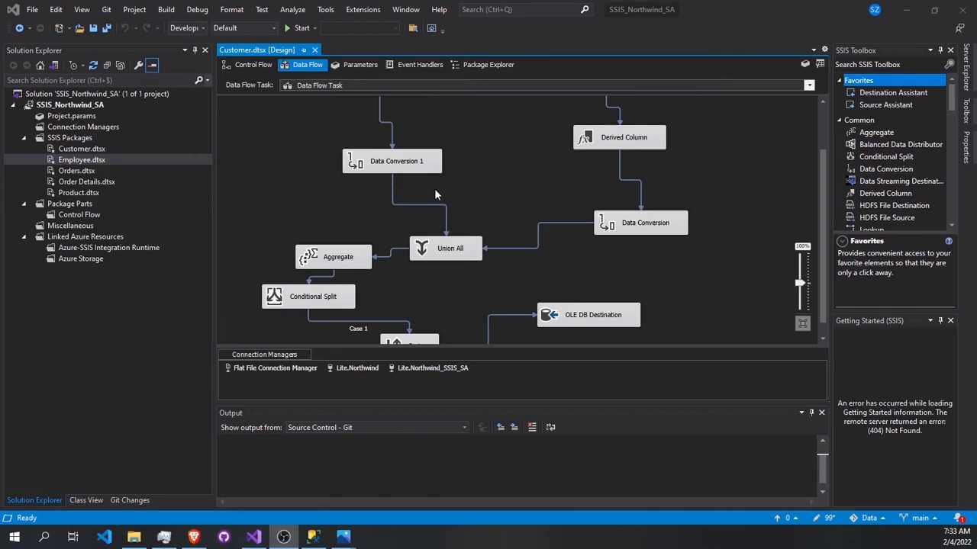
pyautogui.scroll(2, 461, 178)
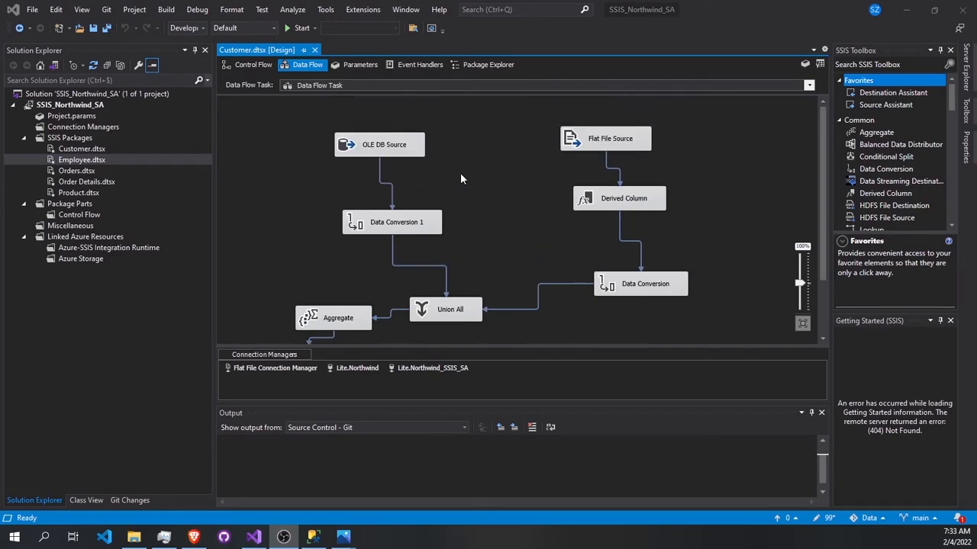
# Step: Open the Employee package's Data Flow Task and check the connection and table used by its OLE DB Source
pyautogui.doubleClick(88, 162)
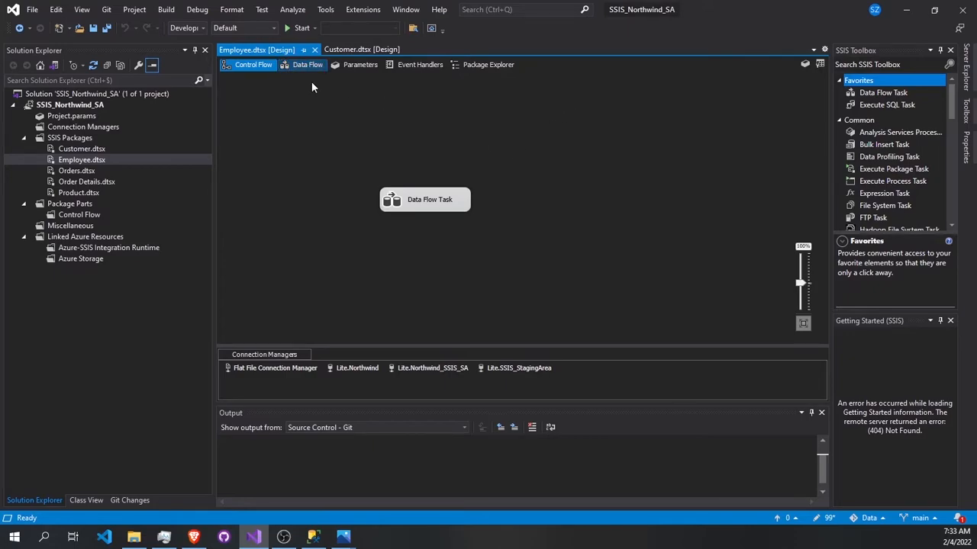
pyautogui.doubleClick(415, 202)
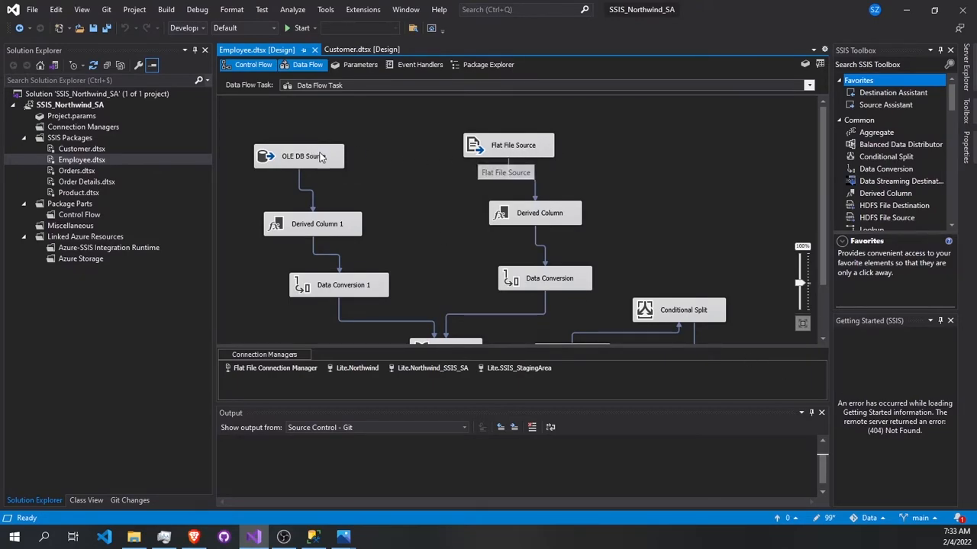
pyautogui.doubleClick(287, 159)
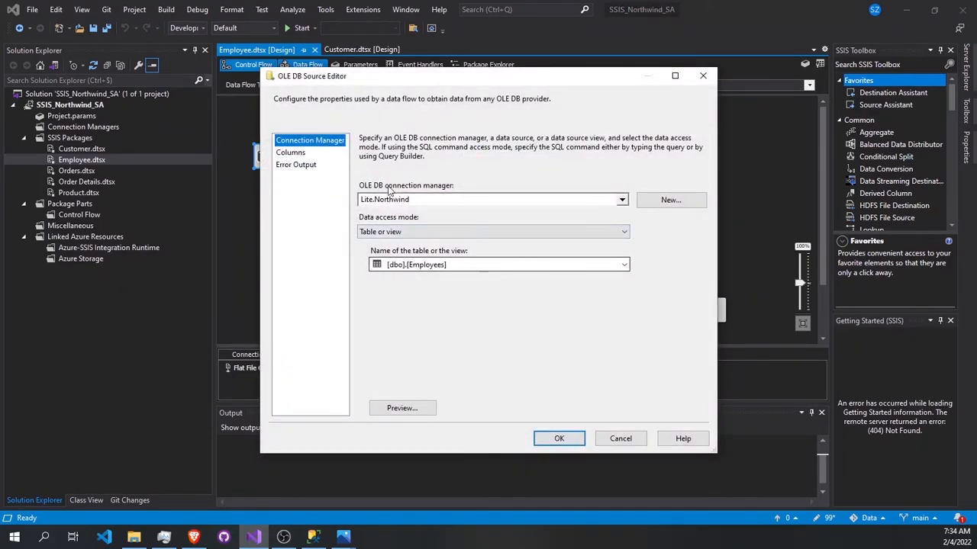
pyautogui.click(558, 438)
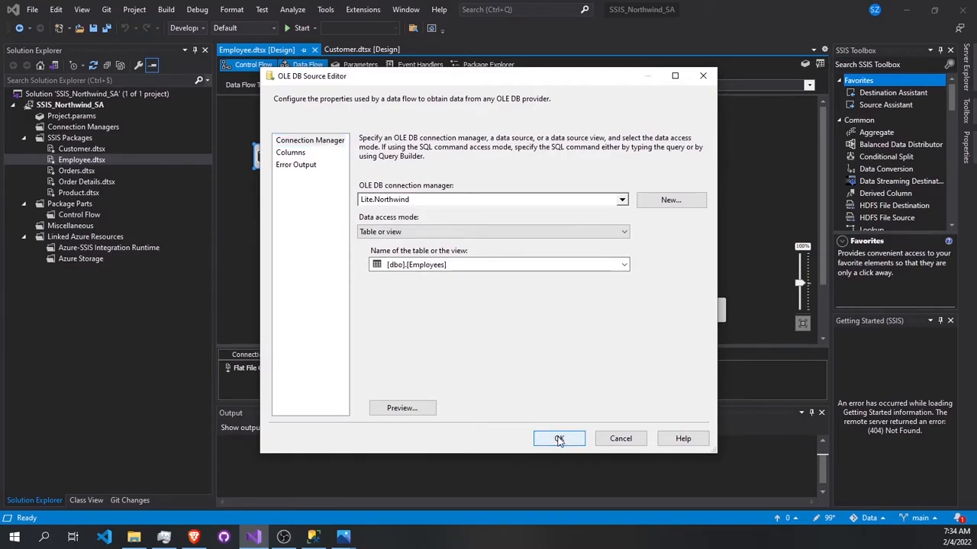
# Step: From the Flat File Source, browse the Northwind result folder for CSV files for a new connection, and discard that connection
pyautogui.doubleClick(507, 141)
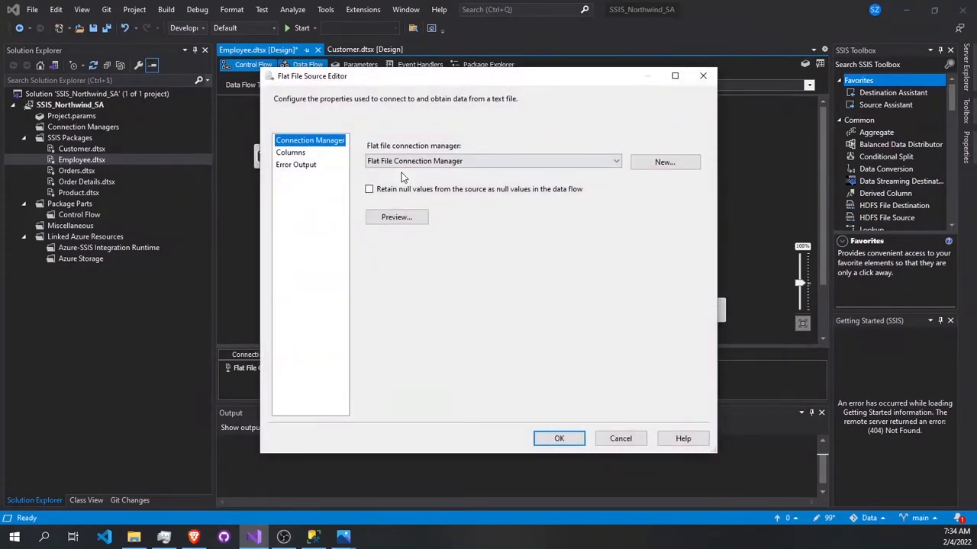
pyautogui.click(680, 170)
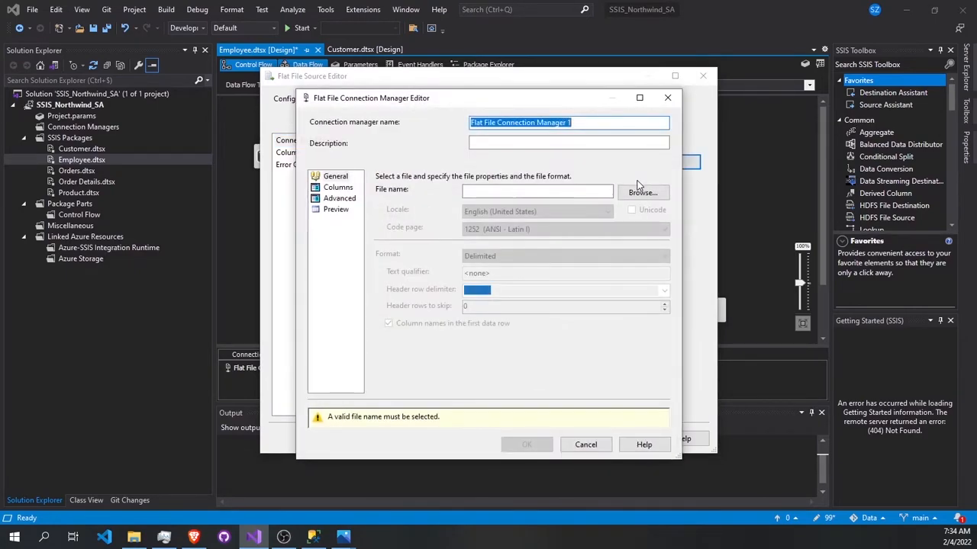
pyautogui.click(648, 193)
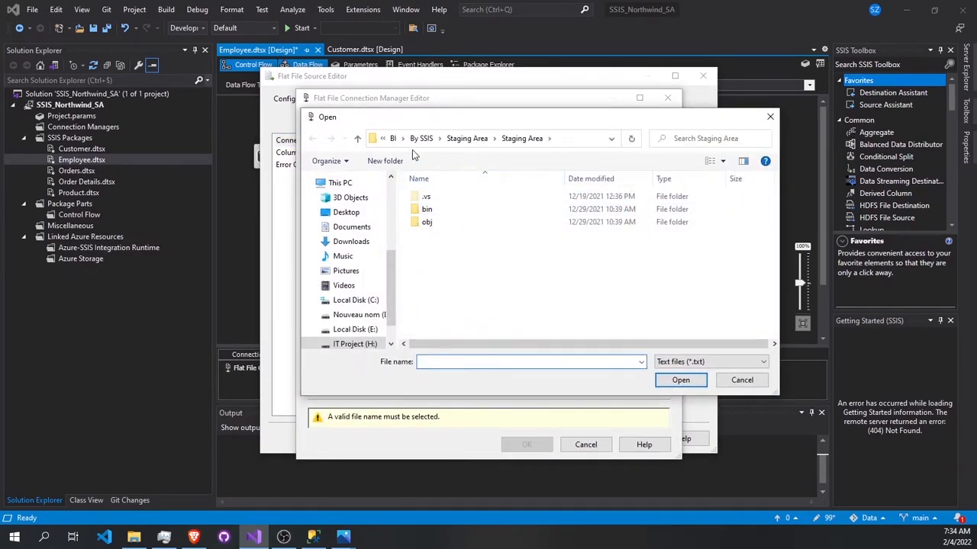
pyautogui.click(394, 140)
pyautogui.doubleClick(421, 262)
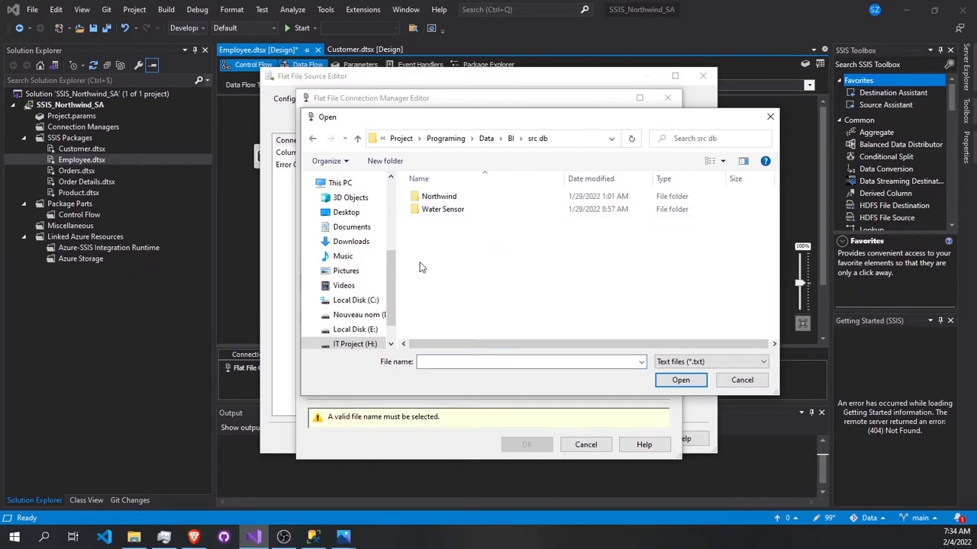
pyautogui.doubleClick(431, 199)
pyautogui.doubleClick(431, 199)
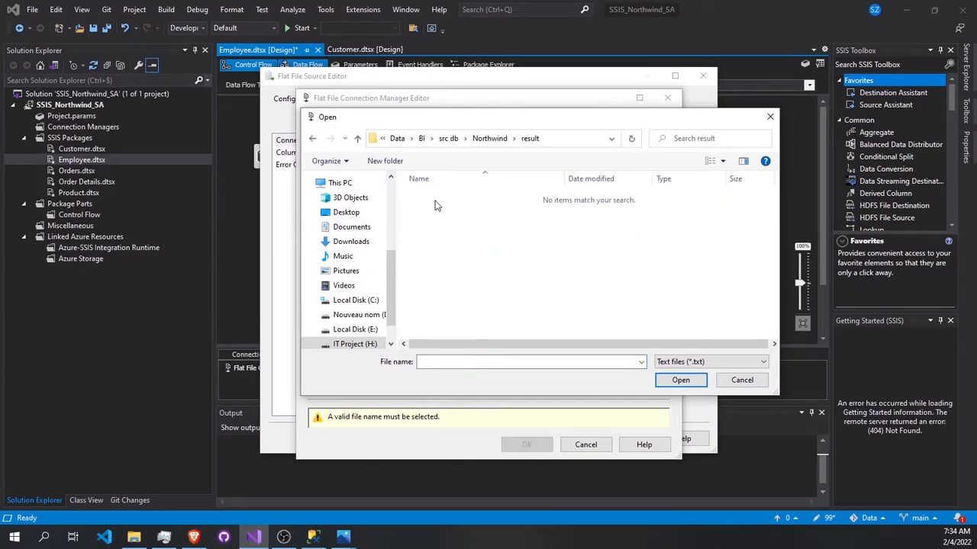
pyautogui.click(709, 361)
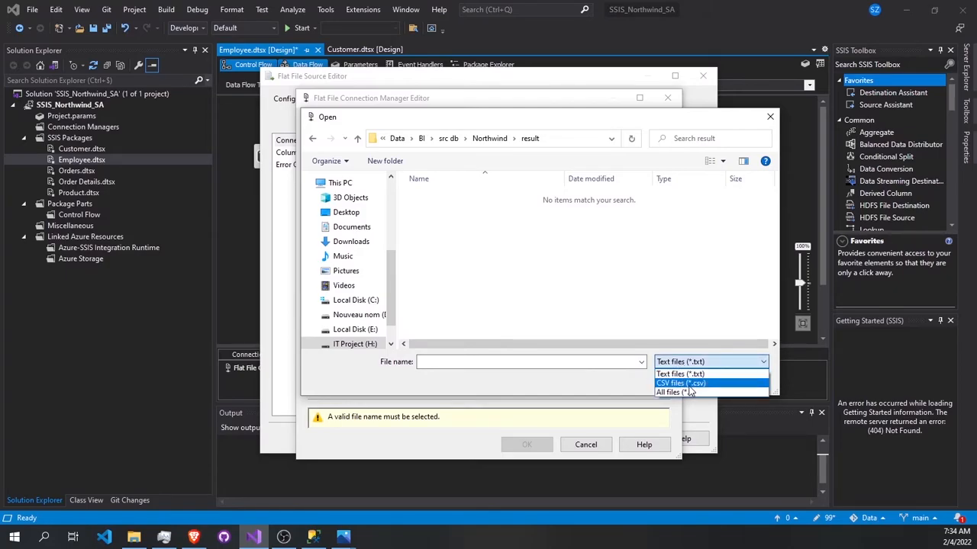
pyautogui.click(682, 383)
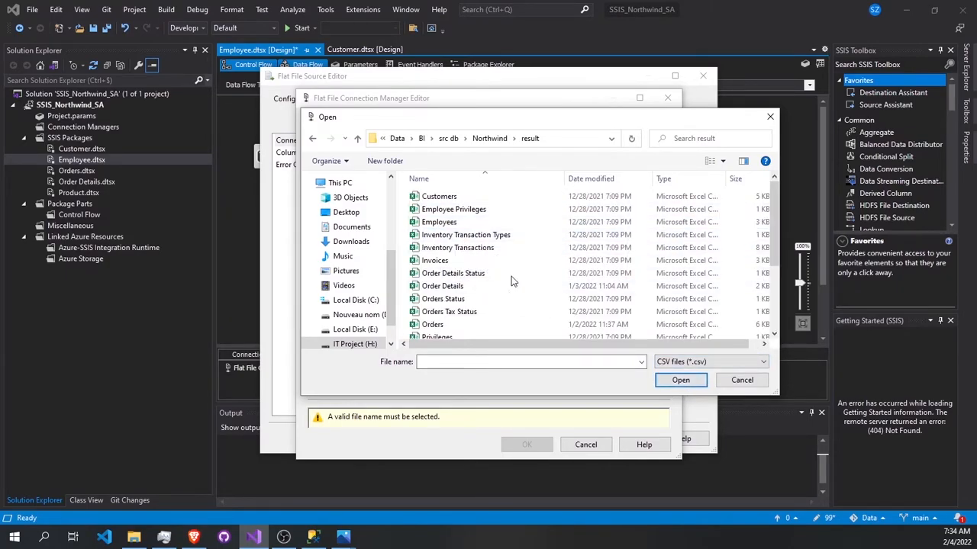
pyautogui.click(742, 381)
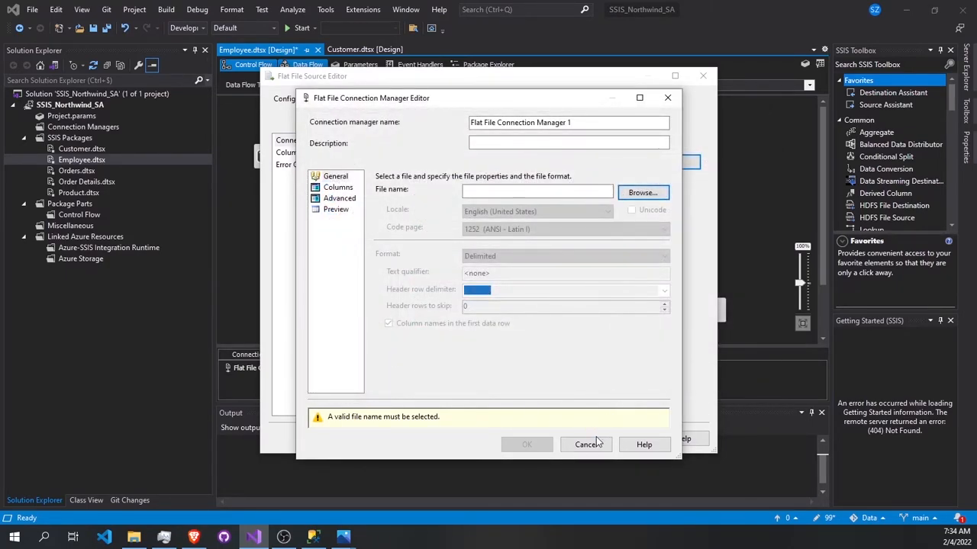
pyautogui.click(589, 444)
pyautogui.click(621, 434)
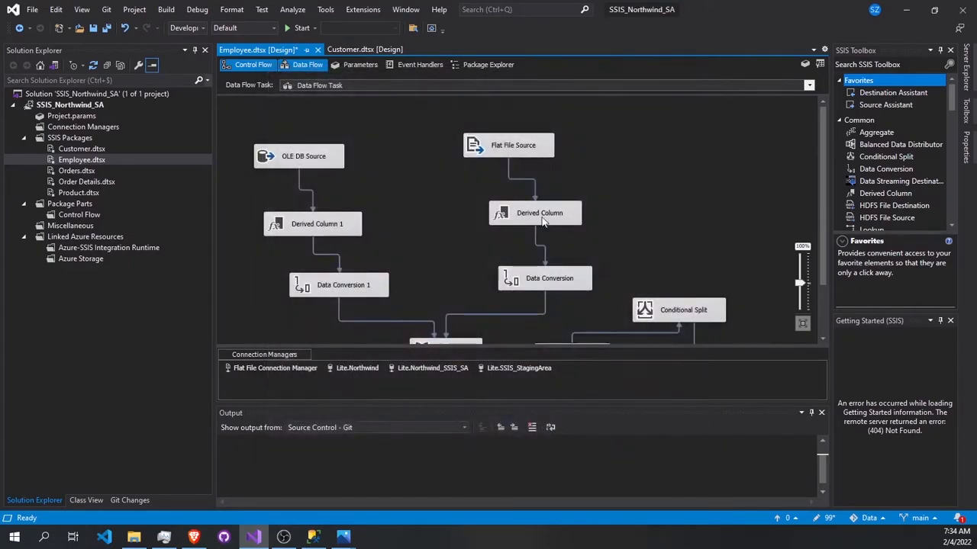
# Step: Check the Derived Column expressions and the Data Conversion types and lengths on the flat file branch
pyautogui.doubleClick(556, 221)
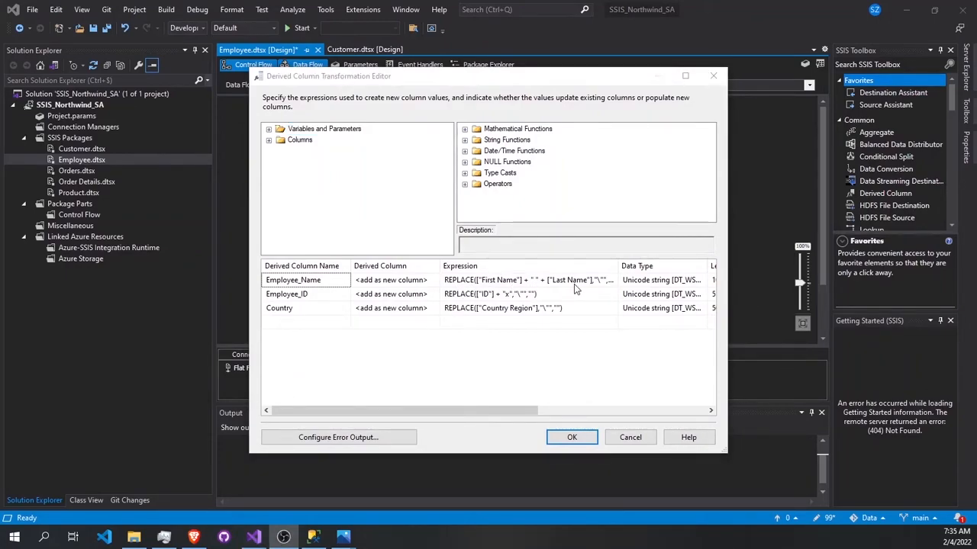
pyautogui.moveTo(457, 412); pyautogui.dragTo(515, 412)
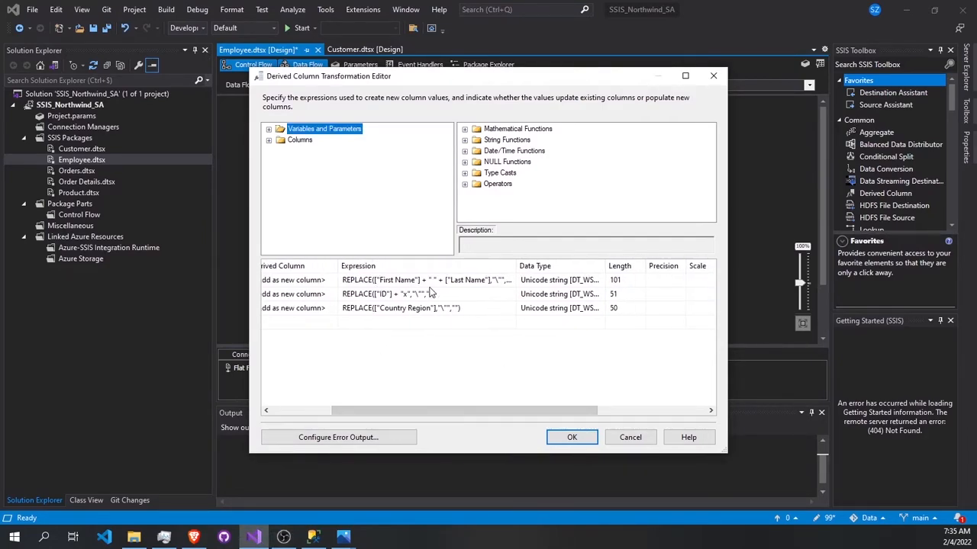
pyautogui.moveTo(476, 410); pyautogui.dragTo(330, 410)
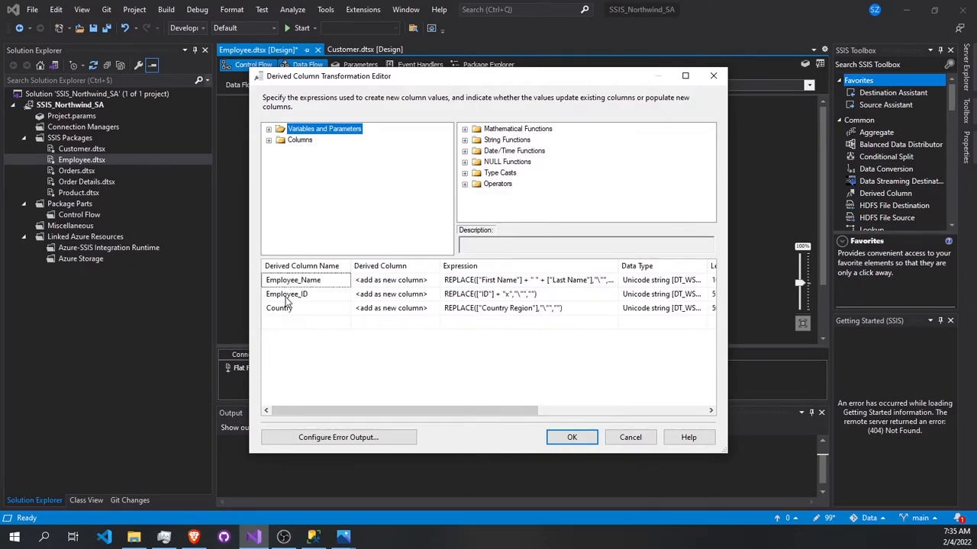
pyautogui.click(569, 441)
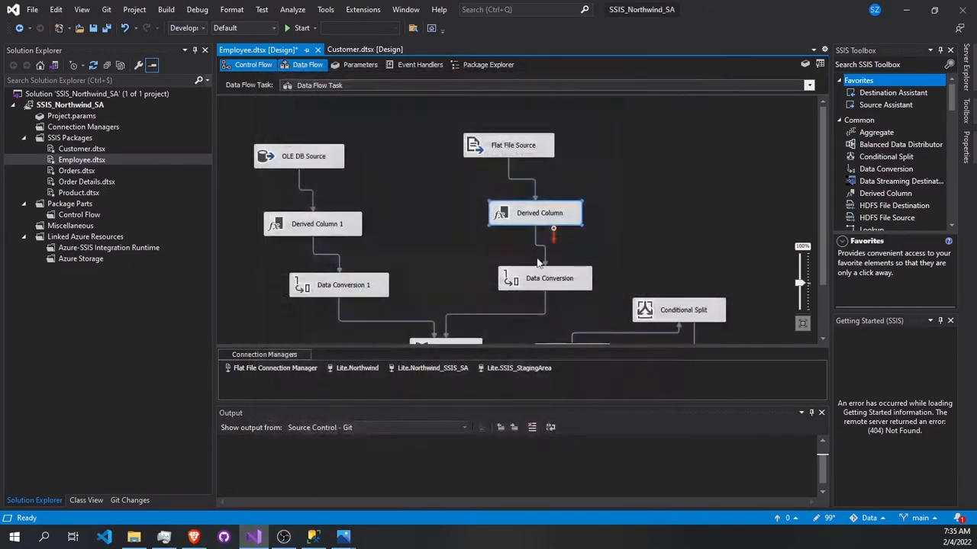
pyautogui.doubleClick(542, 282)
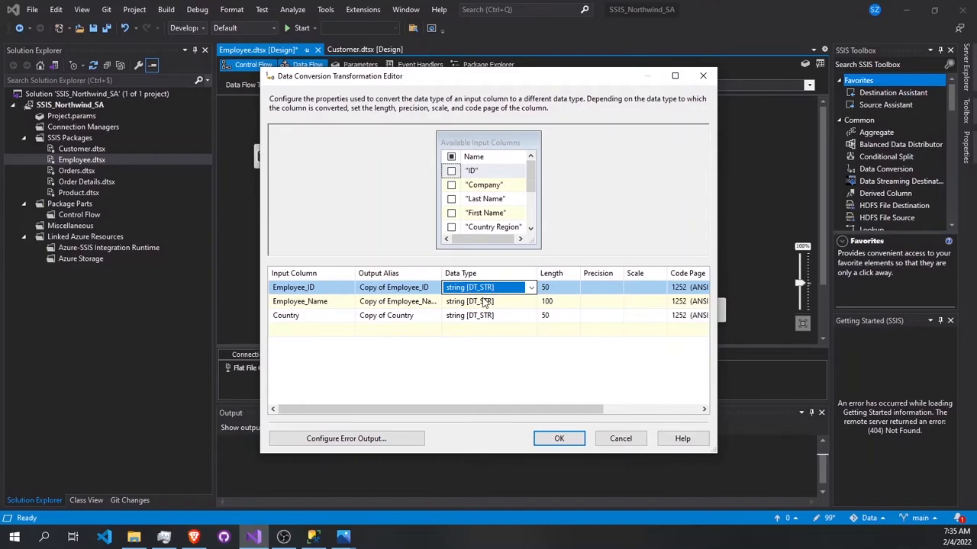
pyautogui.click(559, 438)
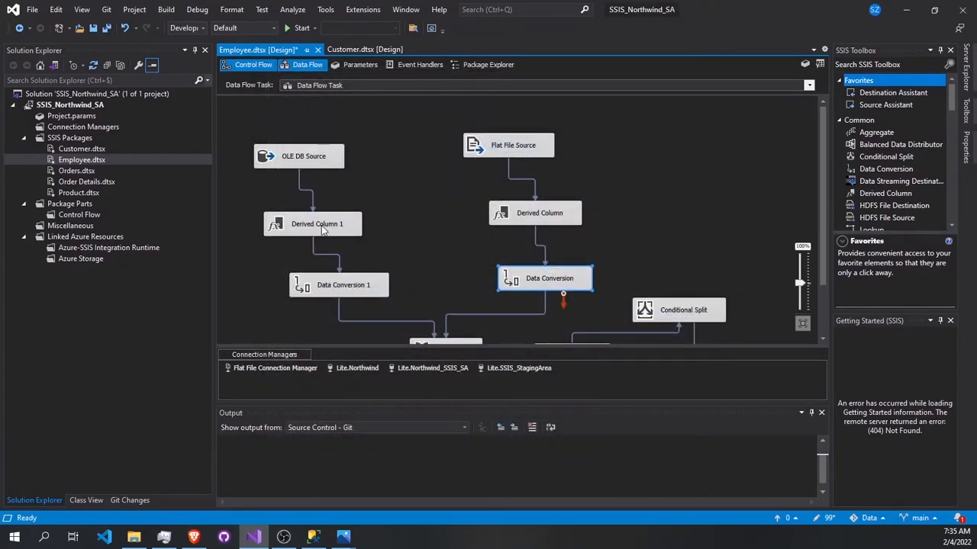
# Step: Check the Derived Column 1 expression and the Data Conversion 1 column types on the OLE DB branch
pyautogui.doubleClick(331, 231)
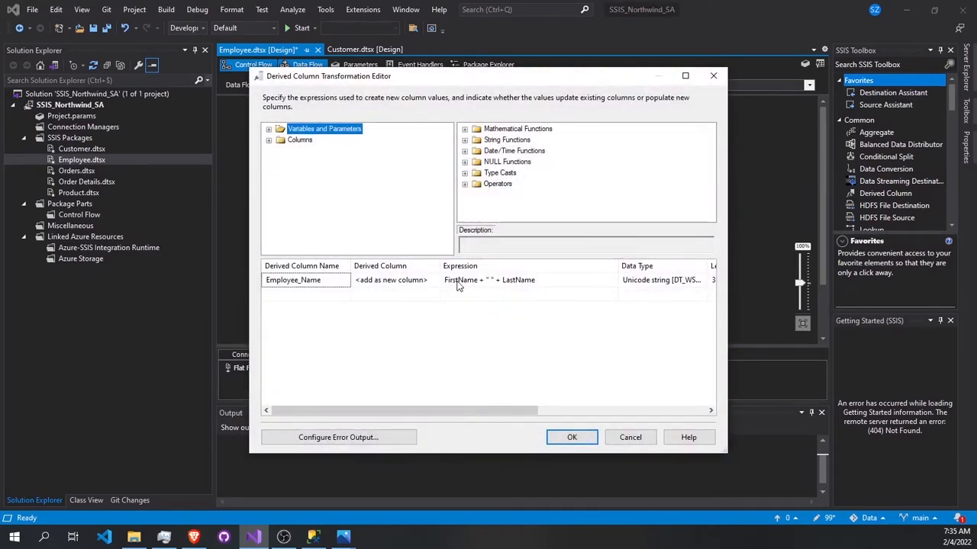
pyautogui.click(569, 437)
pyautogui.doubleClick(343, 286)
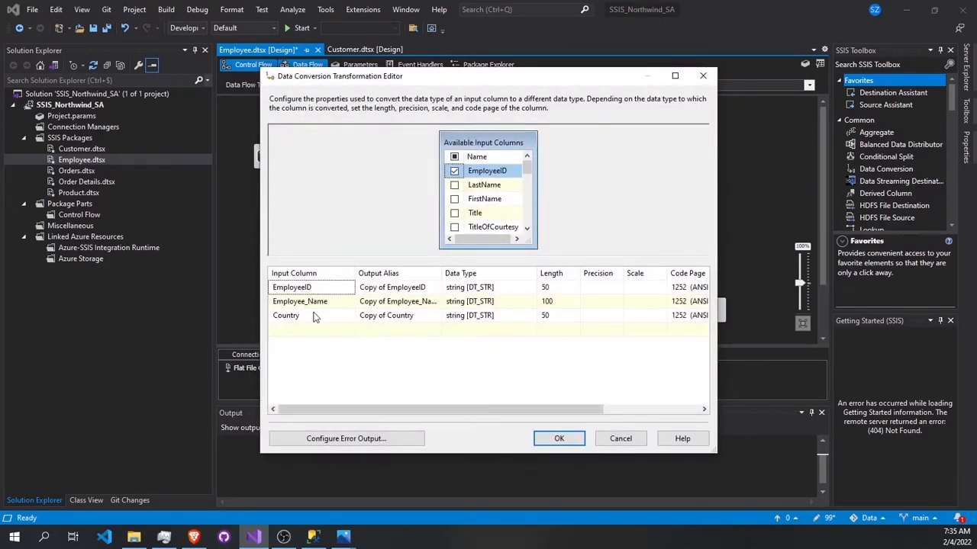
pyautogui.click(559, 439)
# Step: Inspect how the Union All transformation maps the columns of its two inputs to the output columns
pyautogui.scroll(-1, 450, 279)
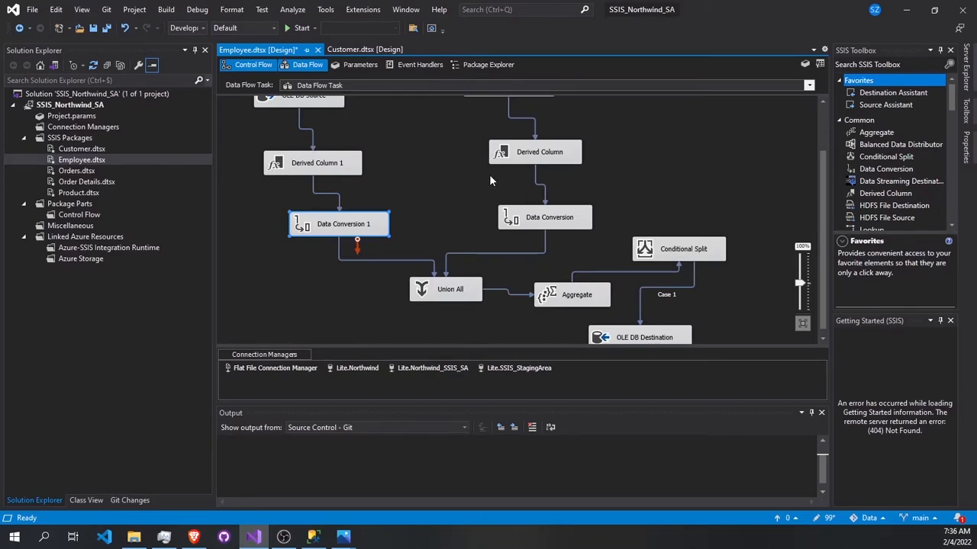
pyautogui.scroll(1, 533, 176)
pyautogui.scroll(-1, 500, 203)
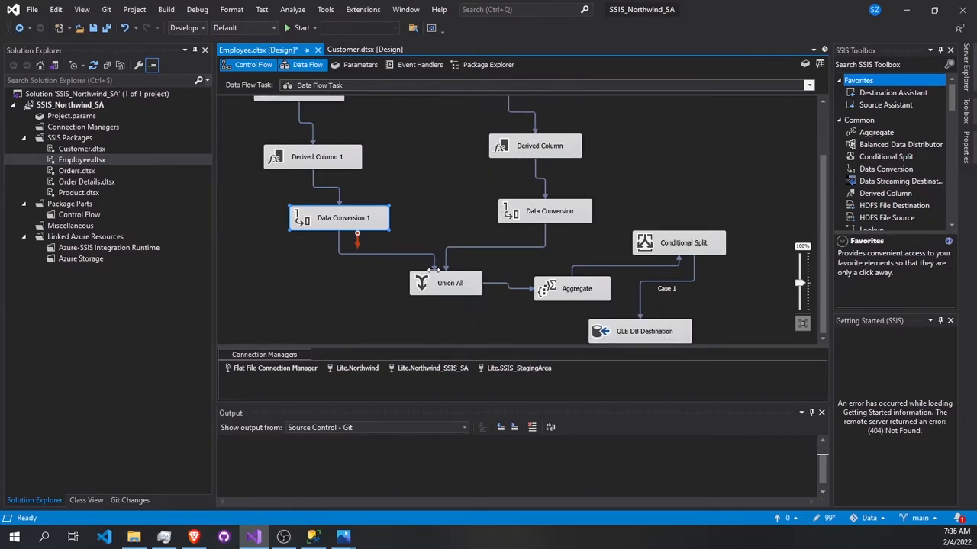
pyautogui.click(444, 288)
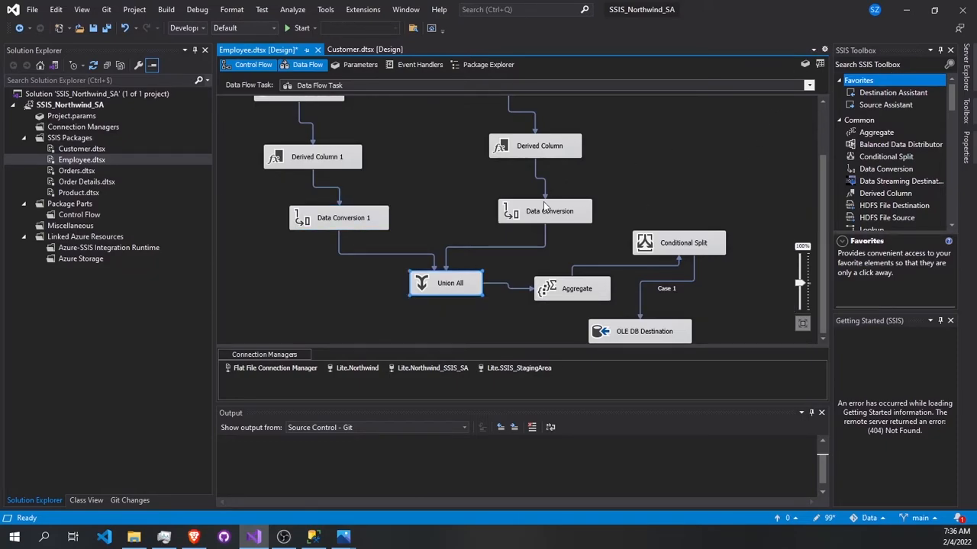
pyautogui.doubleClick(451, 290)
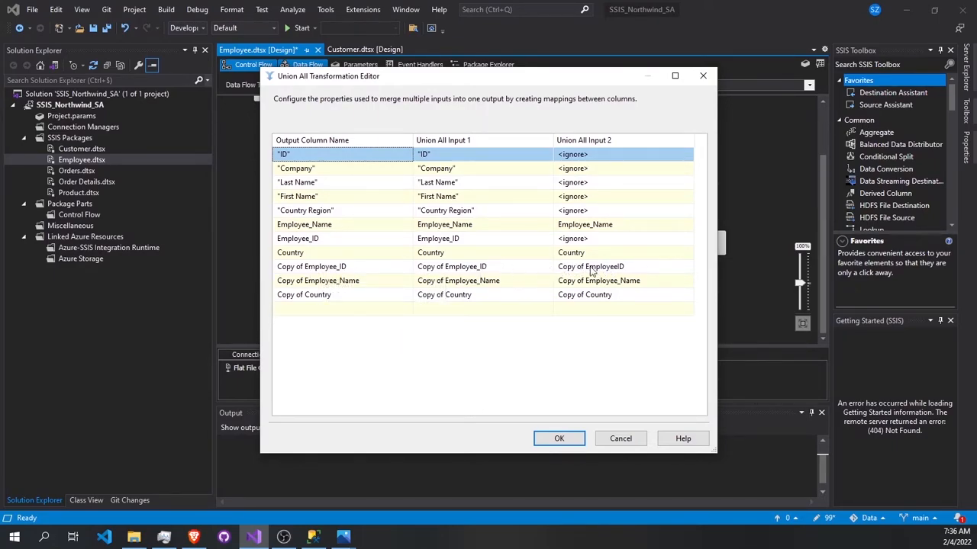
pyautogui.moveTo(620, 275)
pyautogui.click(539, 437)
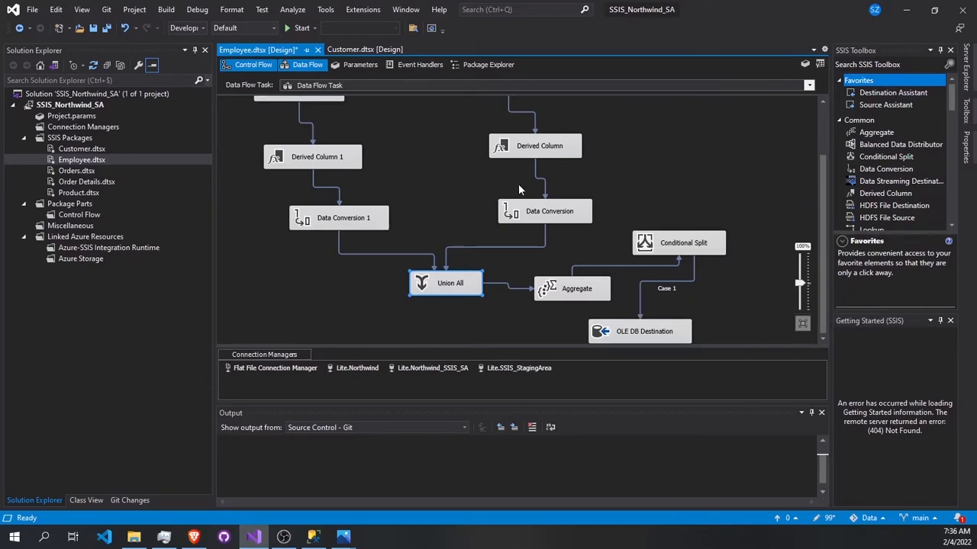
# Step: Check the Aggregate transformation's group-by and count operations and the Conditional Split's Case 1 condition
pyautogui.click(576, 292)
pyautogui.doubleClick(577, 292)
pyautogui.scroll(-1, 446, 375)
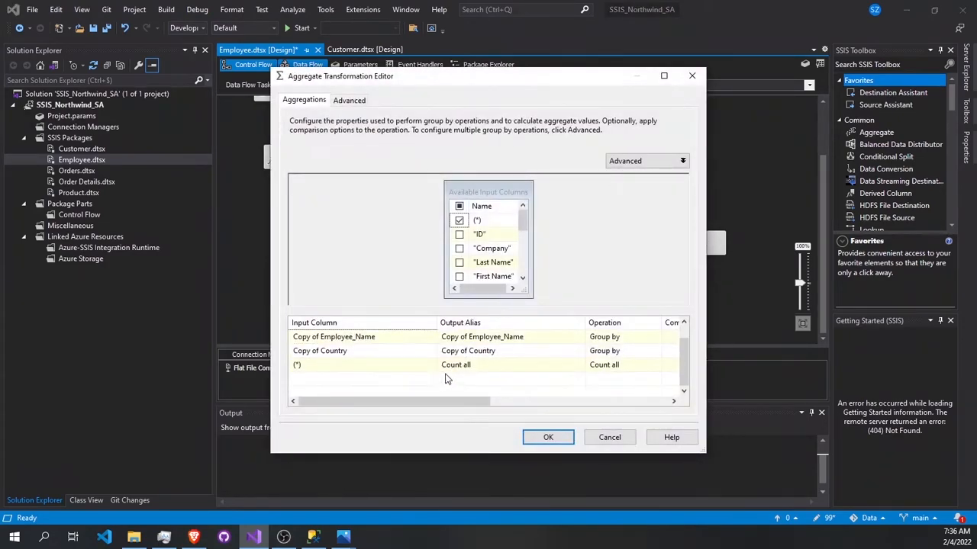
pyautogui.scroll(1, 492, 332)
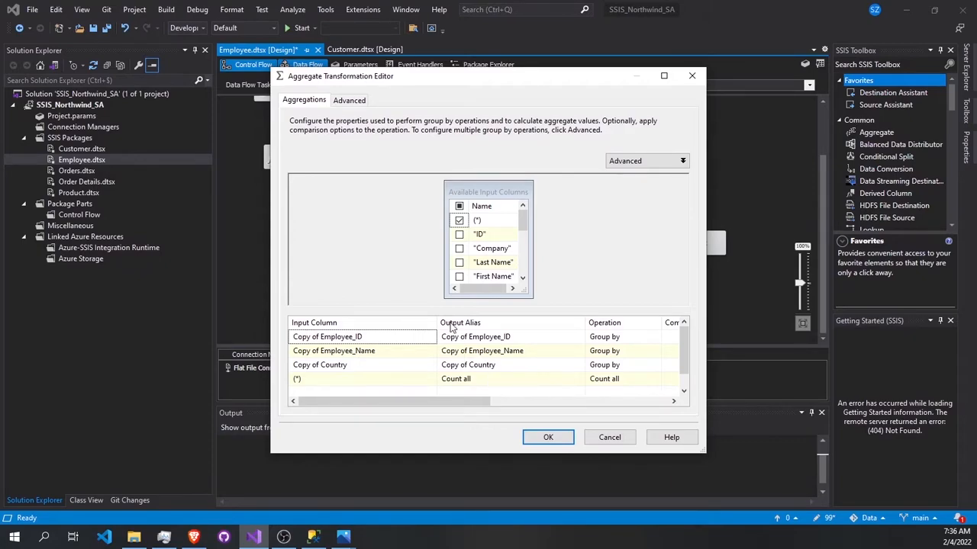
pyautogui.click(534, 440)
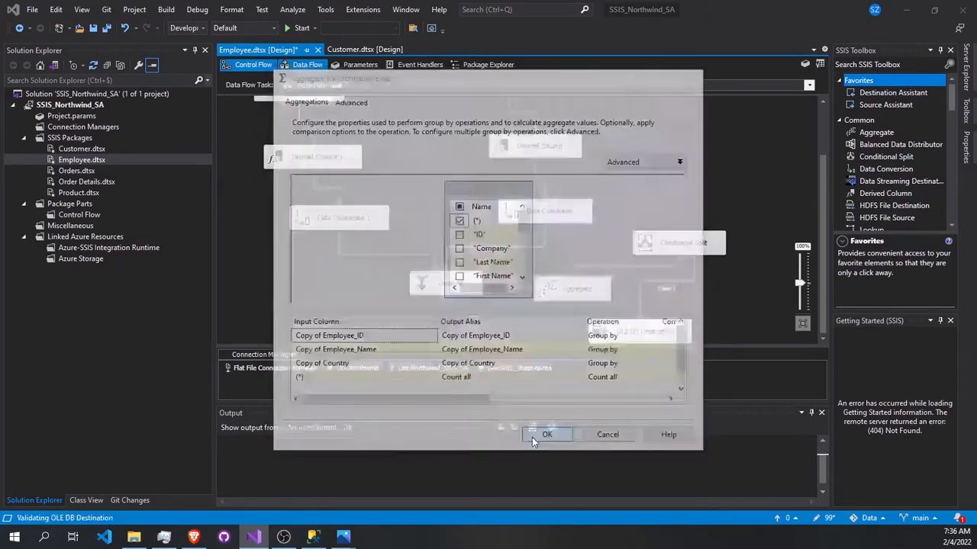
pyautogui.doubleClick(661, 248)
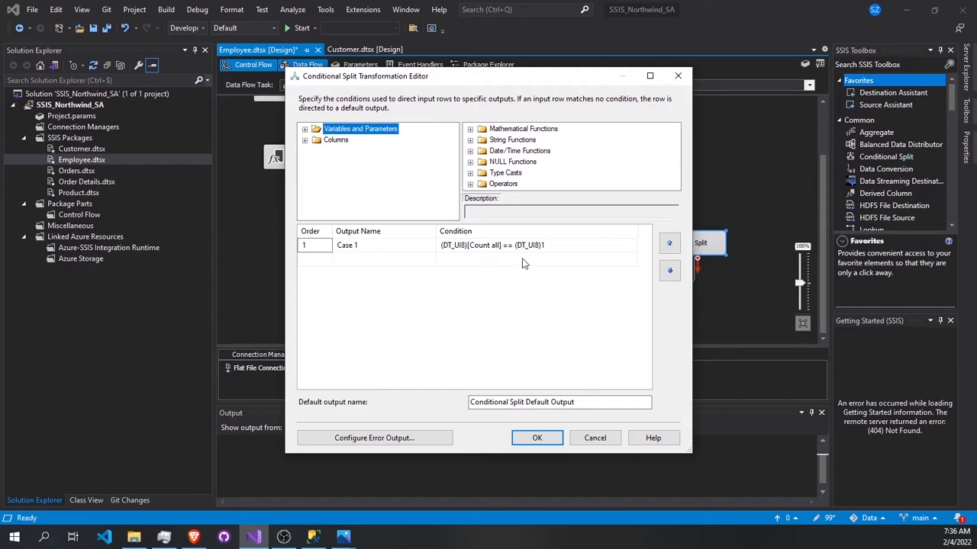
pyautogui.click(537, 439)
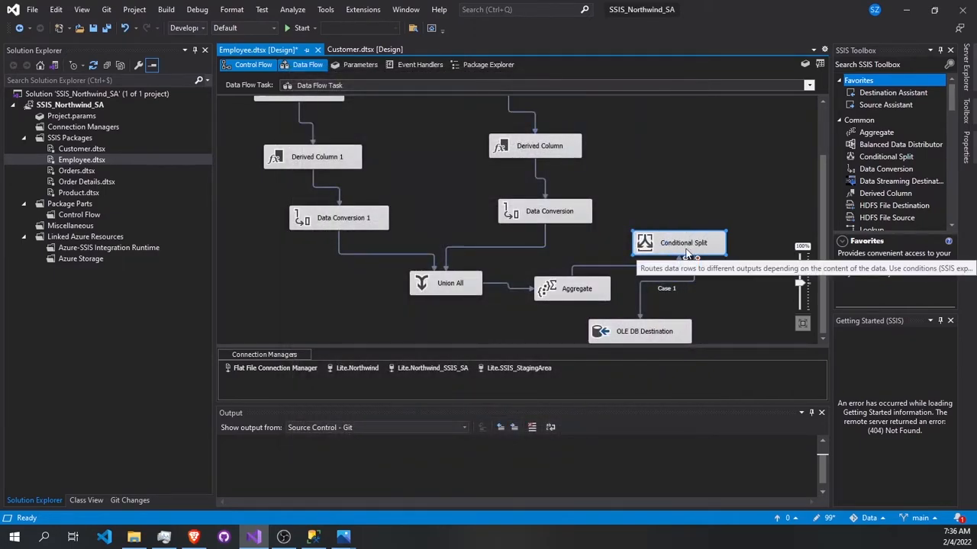
# Step: Check the OLE DB Destination's connection, target table and the mapping of its input columns to the destination columns
pyautogui.doubleClick(645, 334)
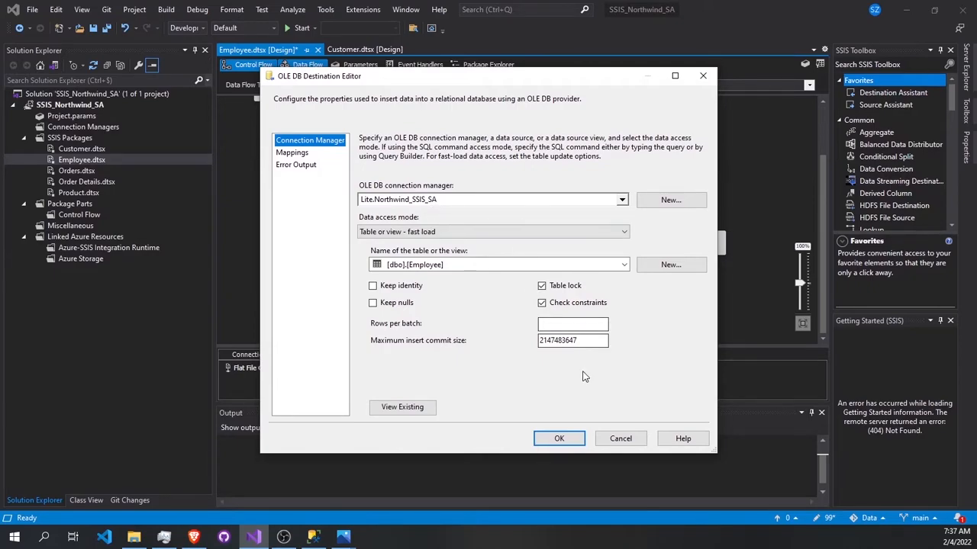
pyautogui.click(298, 155)
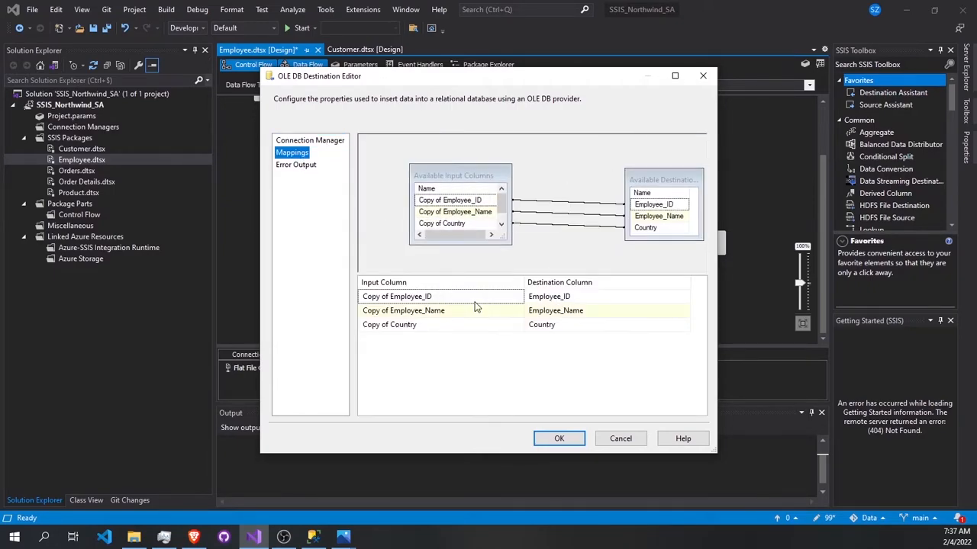
pyautogui.click(559, 438)
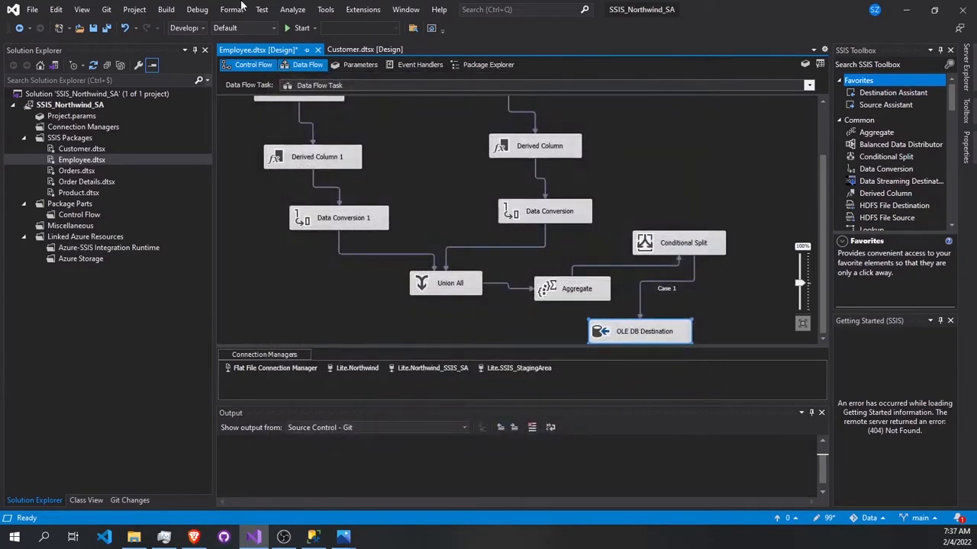
# Step: Run the Employee package, inspect the execution status of its data flow components, and return to design mode
pyautogui.click(293, 29)
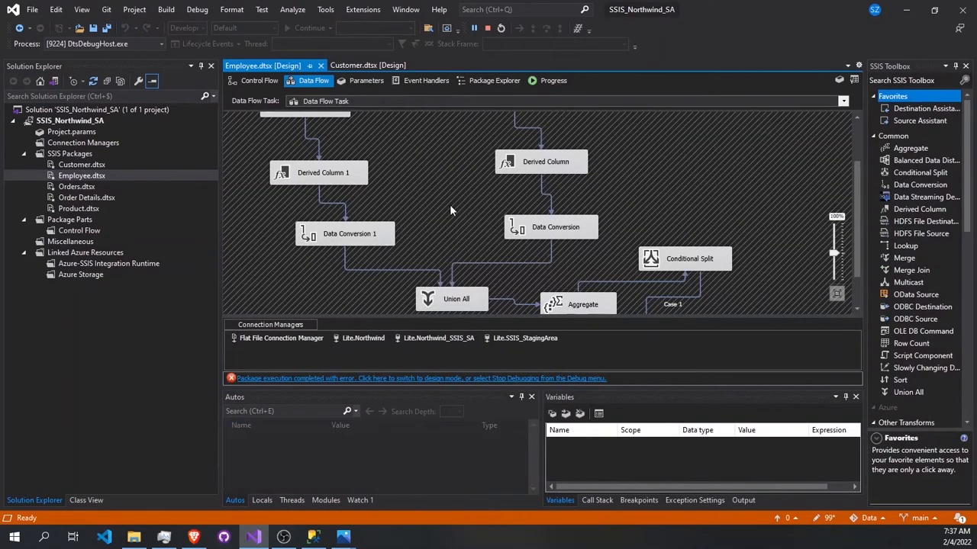
pyautogui.scroll(-1, 449, 204)
pyautogui.scroll(3, 449, 204)
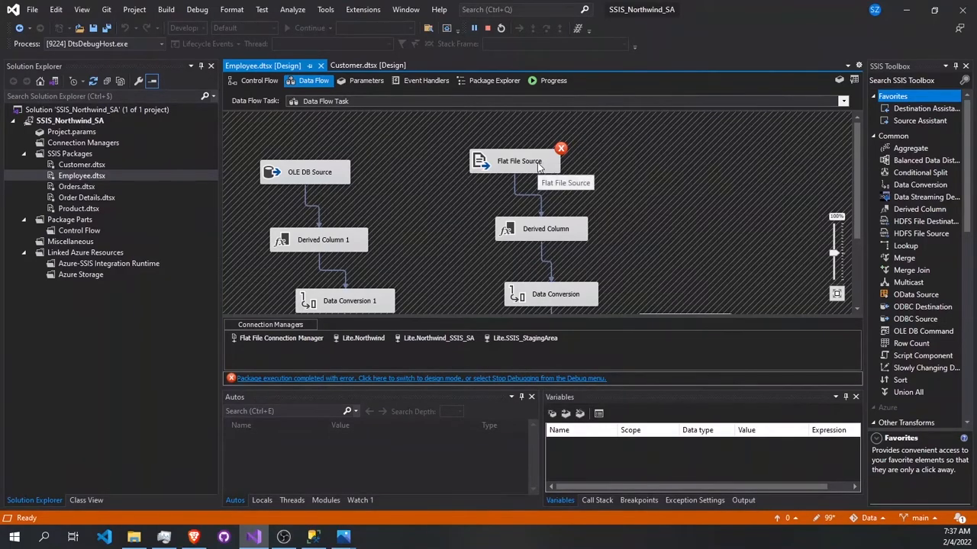
pyautogui.click(531, 379)
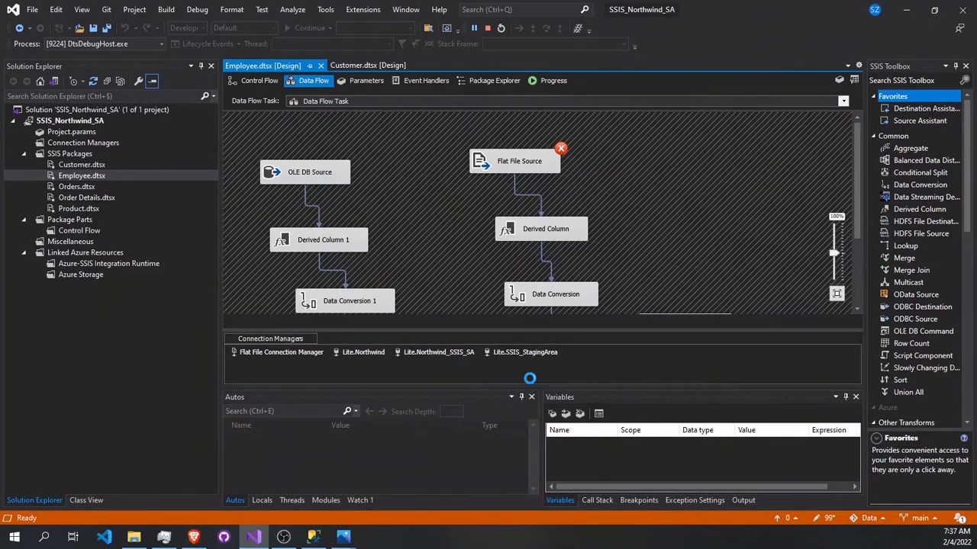
# Step: Preview the data that the Flat File Source reads through its existing Flat File Connection Manager
pyautogui.doubleClick(523, 149)
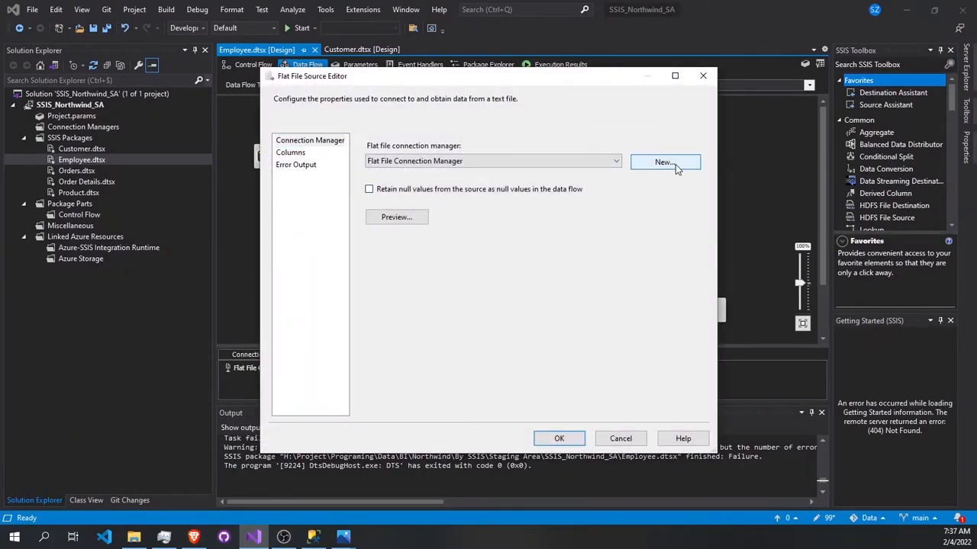
pyautogui.click(675, 164)
pyautogui.click(592, 439)
pyautogui.click(416, 217)
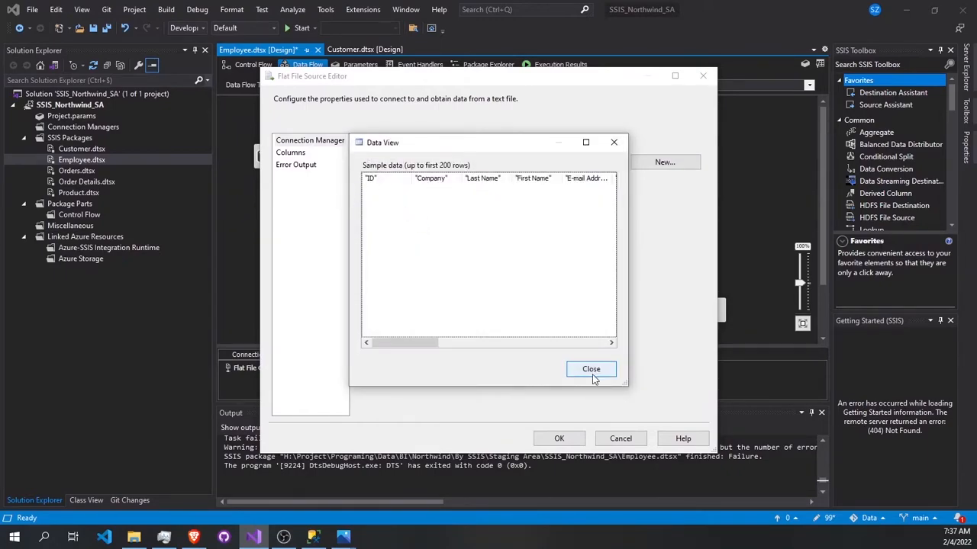
pyautogui.click(592, 374)
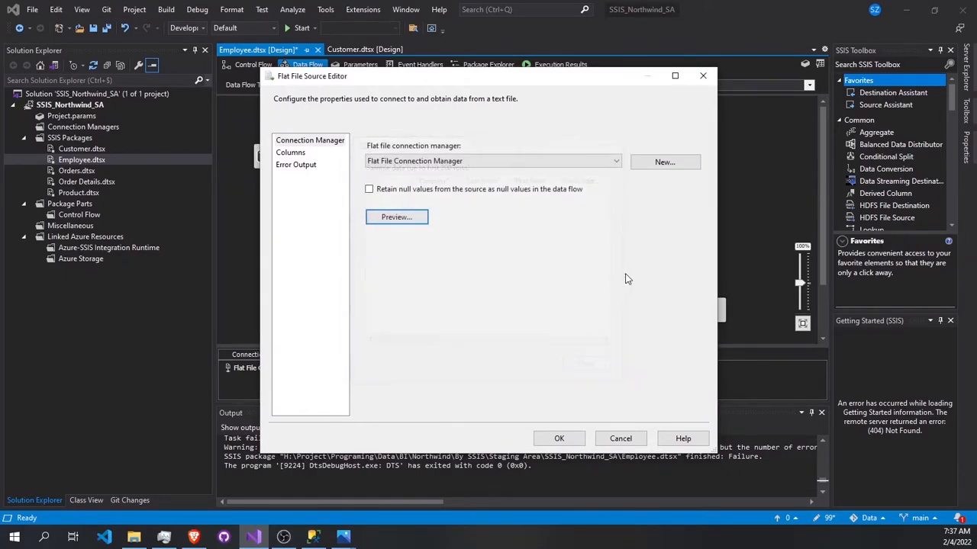
# Step: Create a new flat file connection for the source, using the Employees CSV file from src db\Northwind\result
pyautogui.click(660, 166)
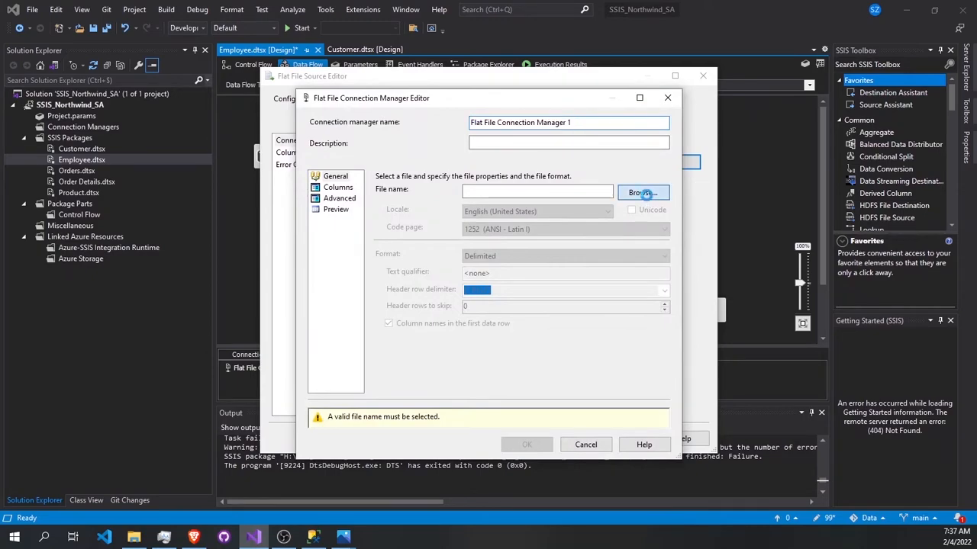
pyautogui.click(645, 193)
pyautogui.click(392, 139)
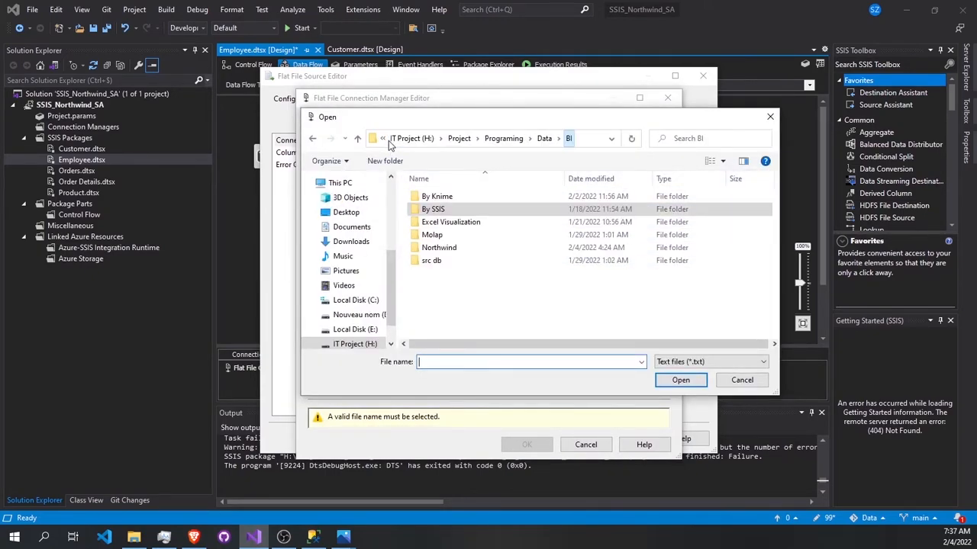
pyautogui.doubleClick(431, 260)
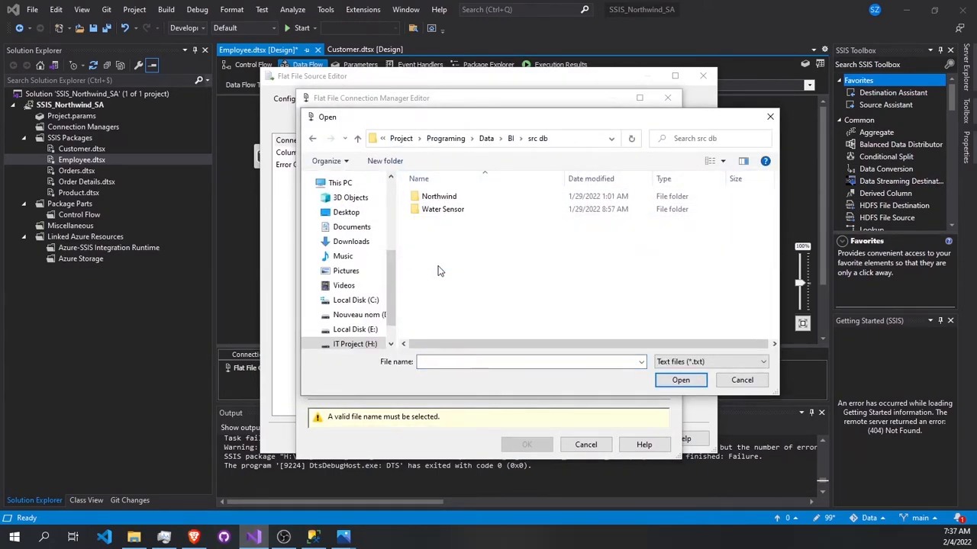
pyautogui.doubleClick(449, 196)
pyautogui.doubleClick(449, 196)
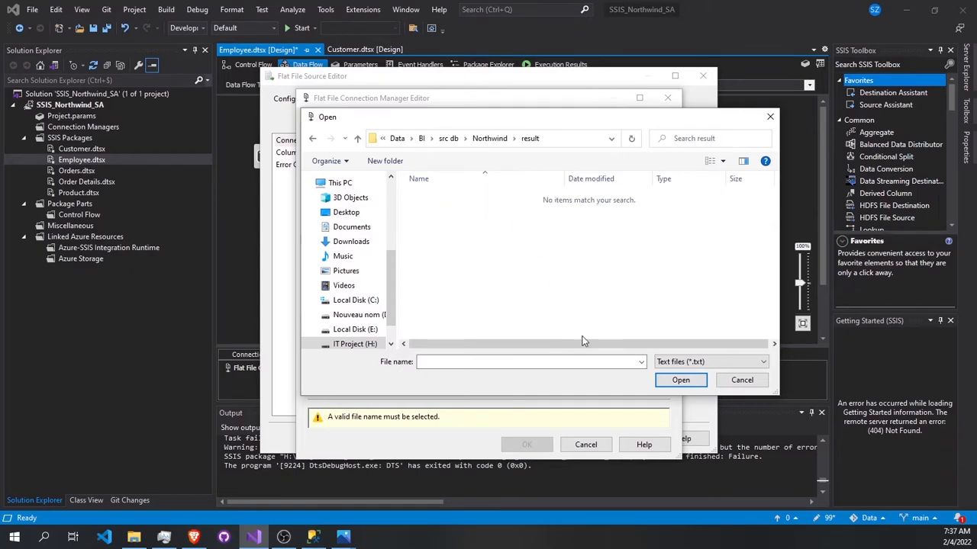
pyautogui.click(698, 362)
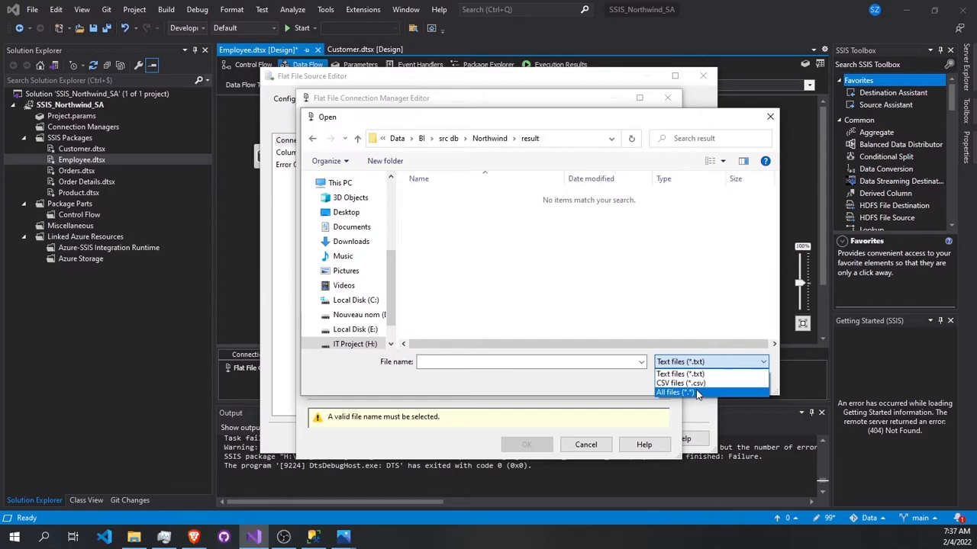
pyautogui.click(680, 383)
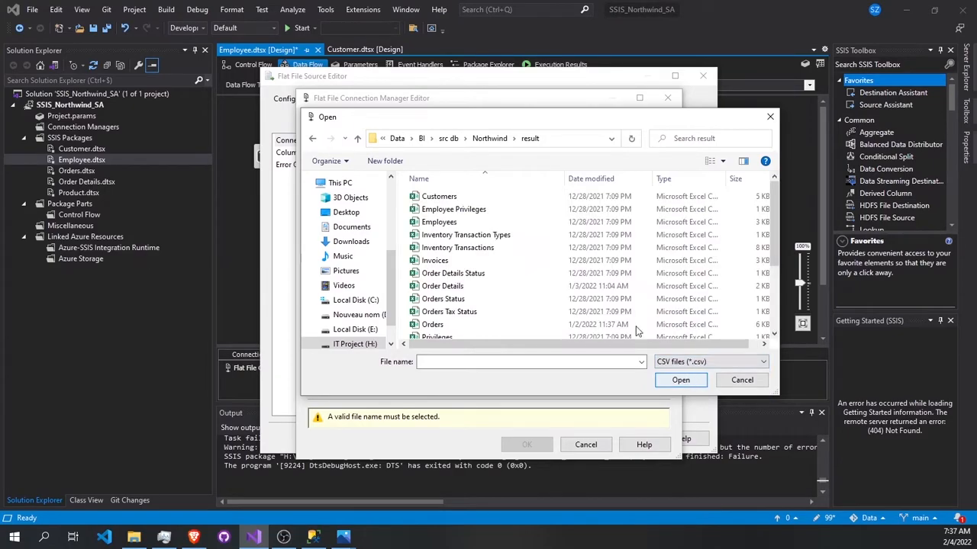
pyautogui.doubleClick(457, 225)
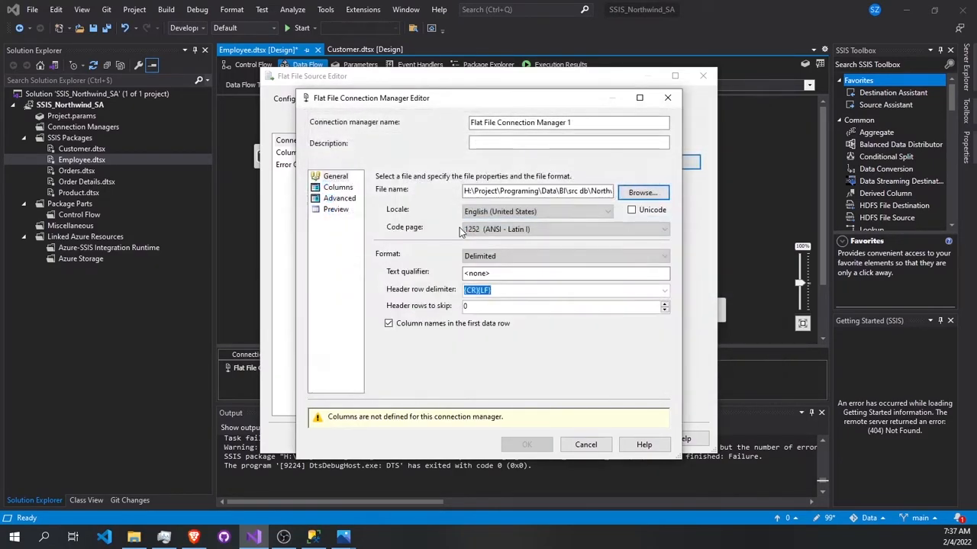
# Step: Accept the new connection's comma-delimited columns, preview its rows, and apply it to the Flat File Source
pyautogui.click(334, 188)
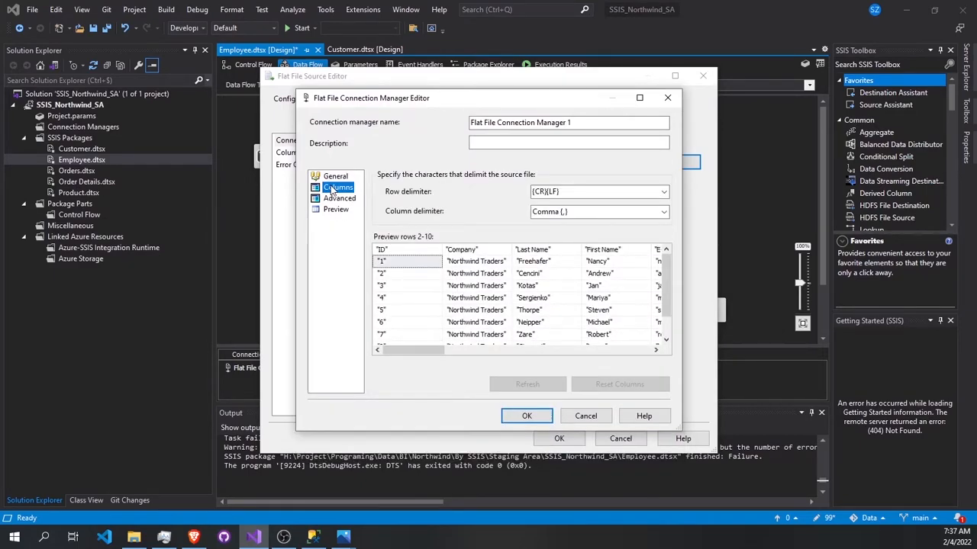
pyautogui.click(524, 416)
pyautogui.click(396, 217)
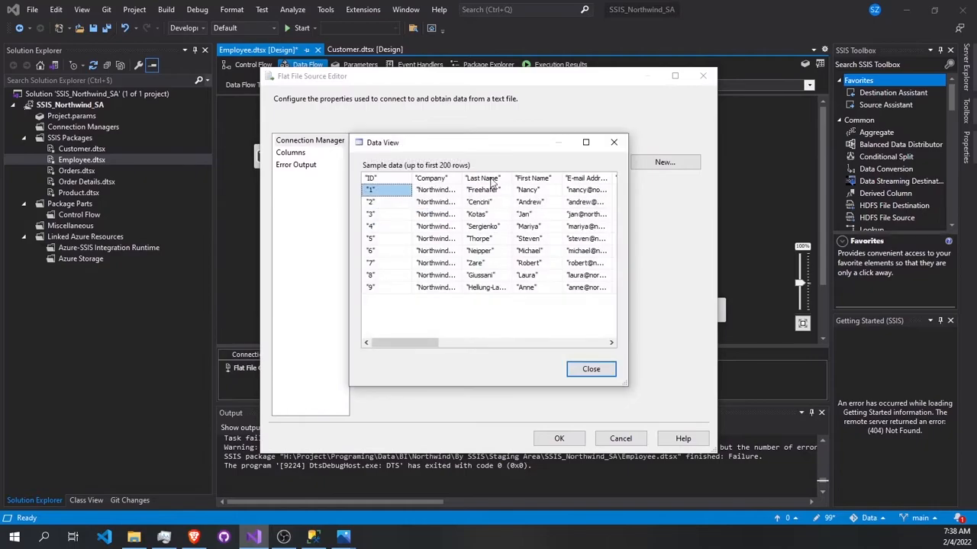
pyautogui.click(591, 368)
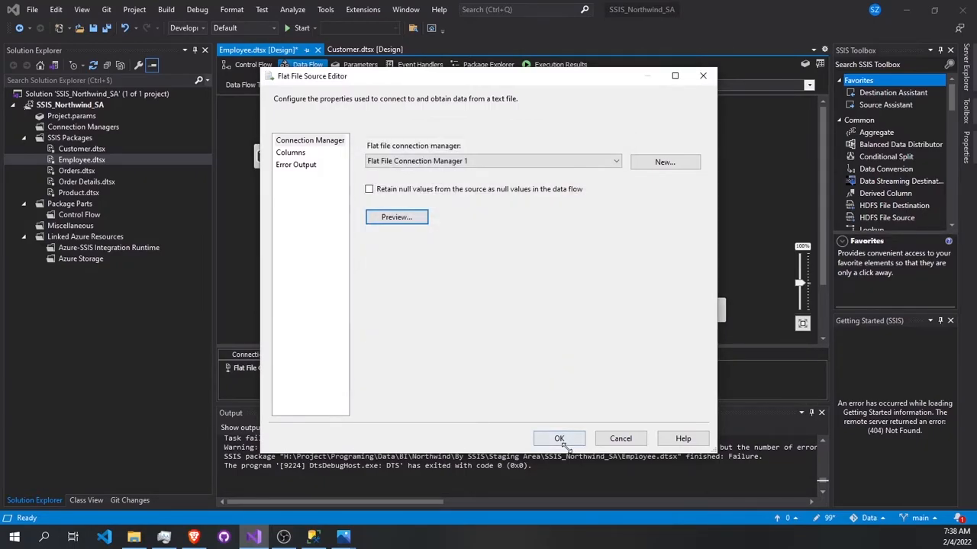
pyautogui.click(559, 438)
# Step: Run the Employee package with the new flat file connection and check the row counts down to the OLE DB Destination
pyautogui.scroll(-2, 557, 266)
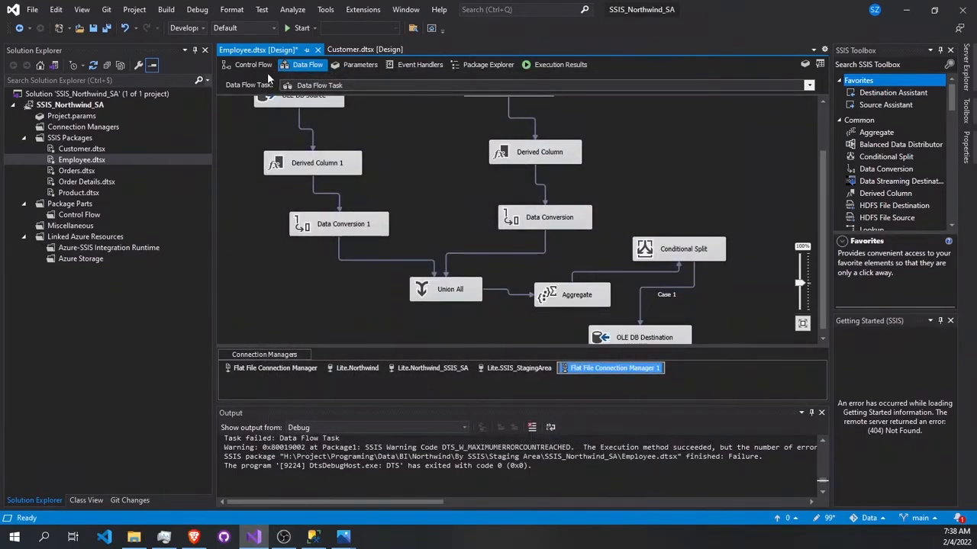
pyautogui.click(298, 28)
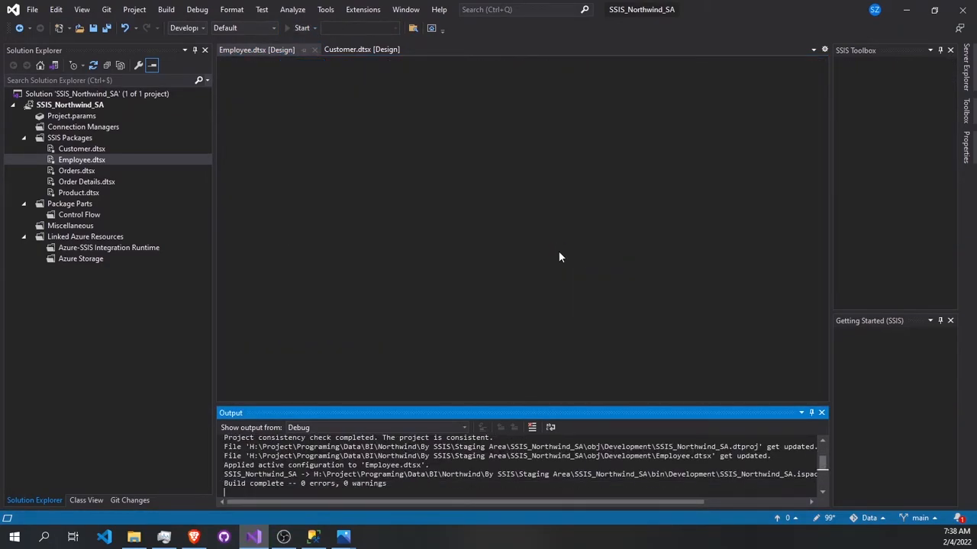
pyautogui.scroll(-2, 558, 258)
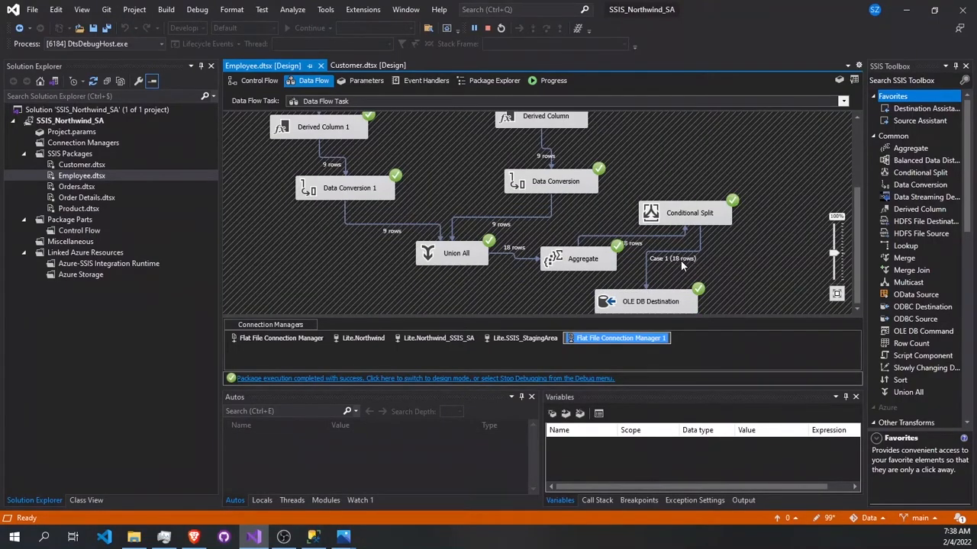
# Step: Switch to SQL Server Management Studio, review the Northwind_Staging Area Employee rows, and refresh the table list of Northwind_SSIS_SA
pyautogui.click(314, 534)
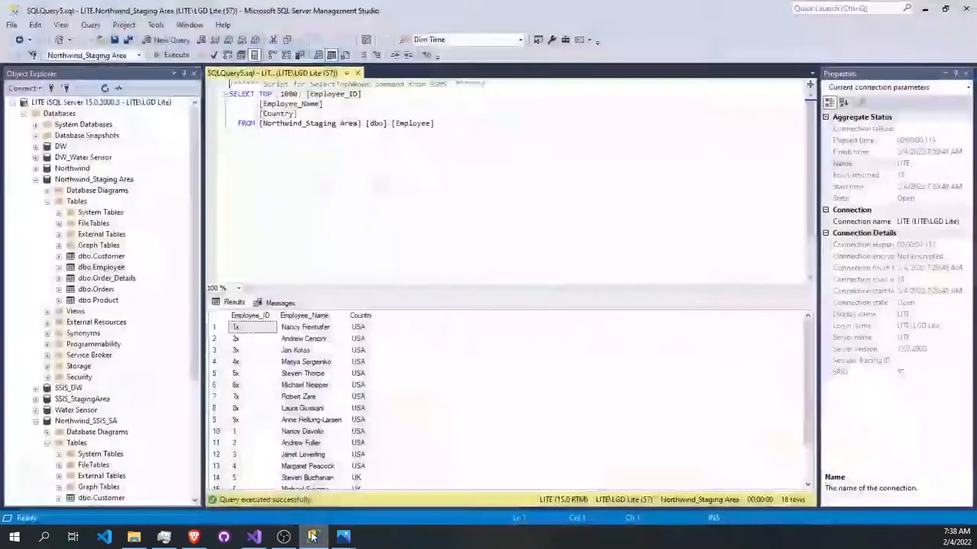
pyautogui.scroll(-3, 267, 436)
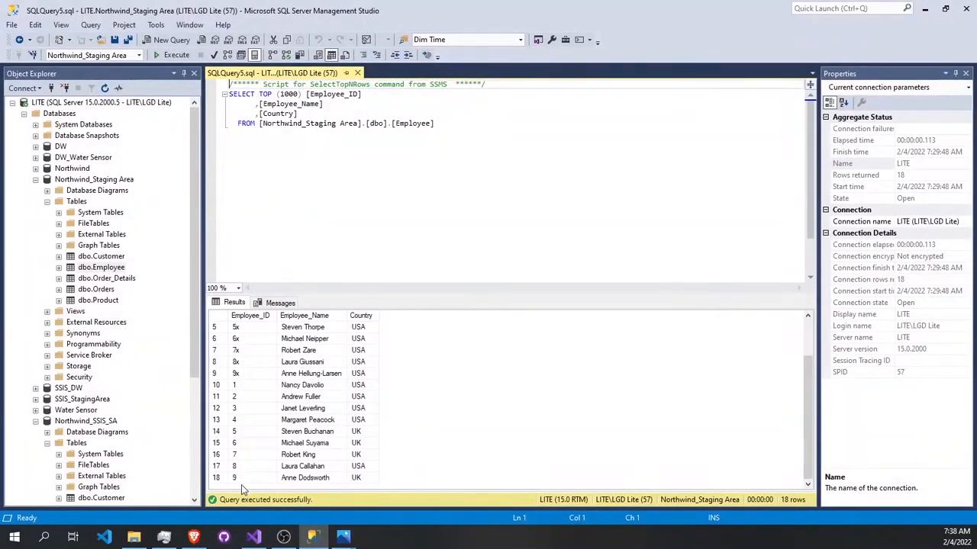
pyautogui.scroll(-2, 42, 383)
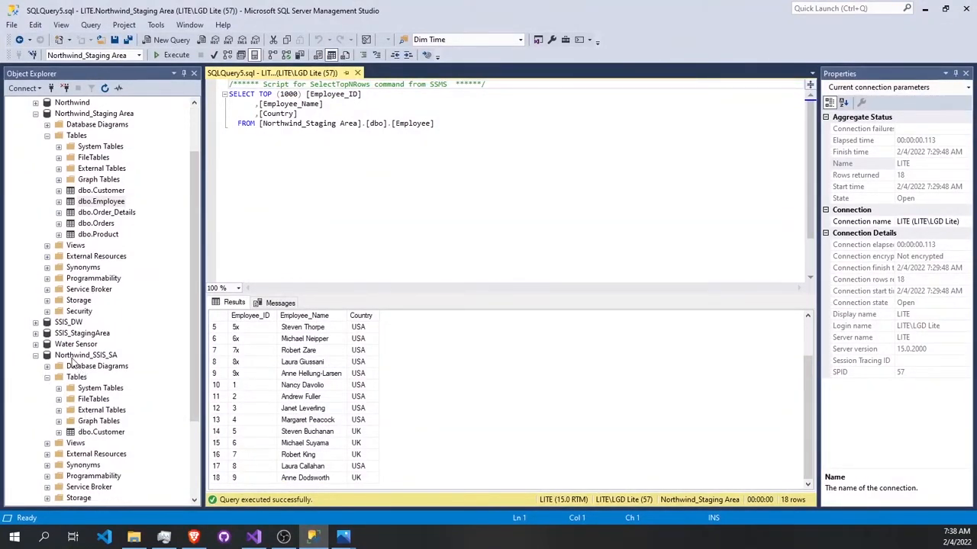
pyautogui.rightClick(75, 379)
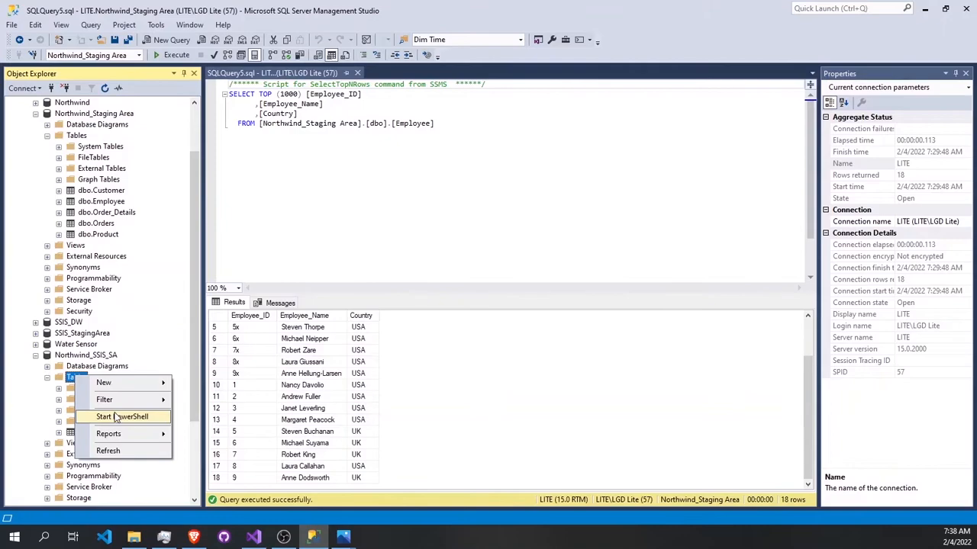
pyautogui.click(114, 451)
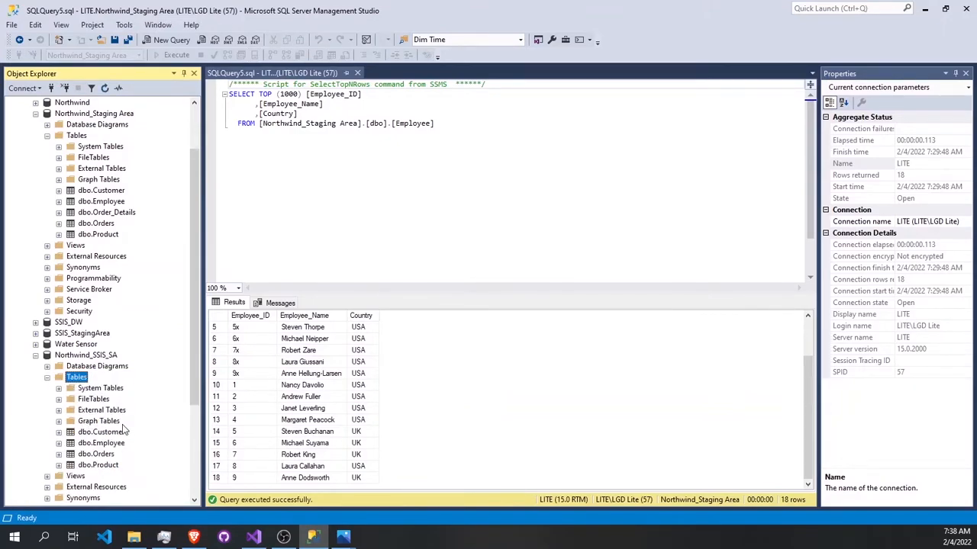
# Step: Select the top 1000 rows of dbo.Employee in Northwind_SSIS_SA and read through the loaded employee records
pyautogui.rightClick(111, 446)
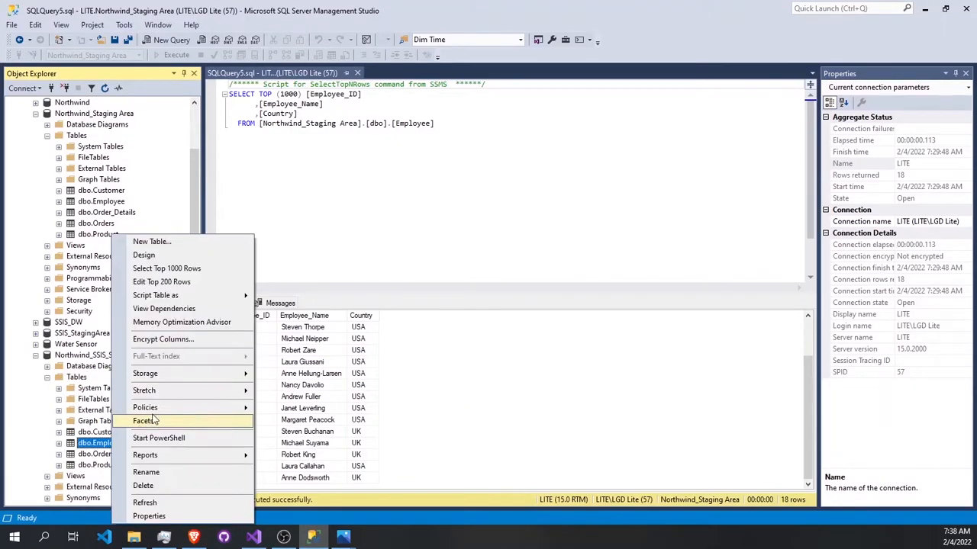
pyautogui.click(193, 270)
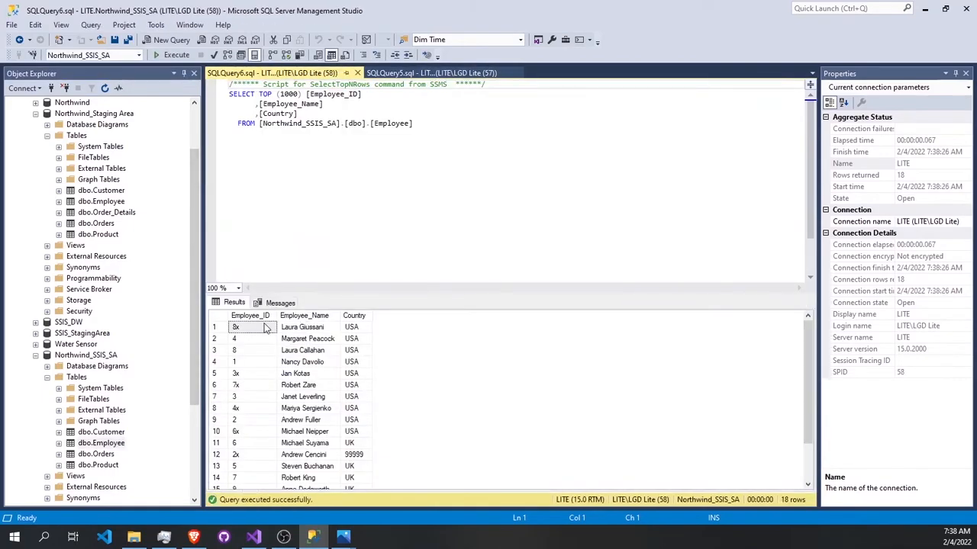
pyautogui.scroll(-2, 264, 334)
pyautogui.scroll(2, 261, 355)
pyautogui.scroll(-2, 261, 362)
pyautogui.scroll(1, 368, 400)
pyautogui.scroll(-1, 368, 401)
pyautogui.scroll(2, 257, 387)
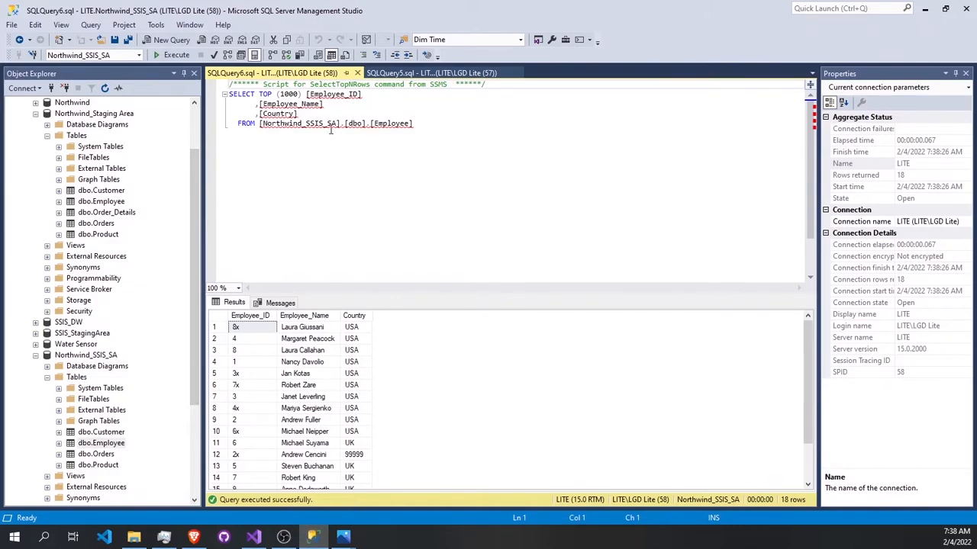
# Step: Rewrite the query as a delete from [Northwind_SSIS_SA].[dbo].[Employee] and execute it to empty the table
pyautogui.moveTo(298, 113); pyautogui.dragTo(259, 94)
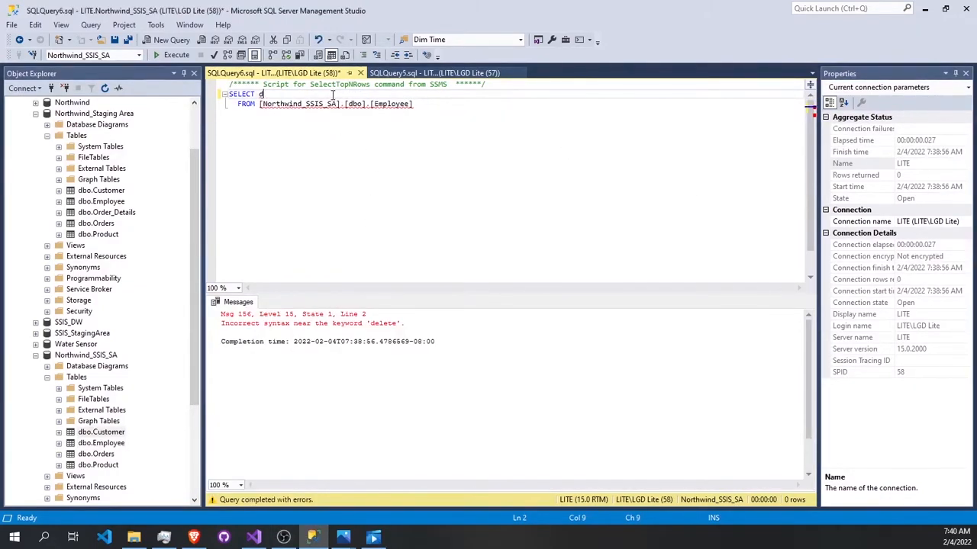
pyautogui.write('elete')
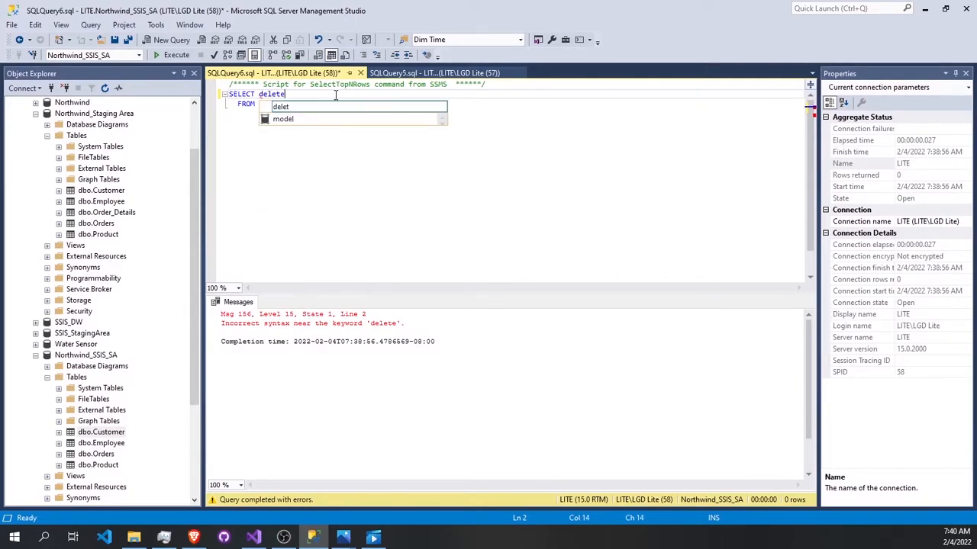
pyautogui.doubleClick(241, 93)
pyautogui.press('Delete')
pyautogui.click(439, 170)
pyautogui.hotkey('ctrl', 'a')
pyautogui.click(165, 58)
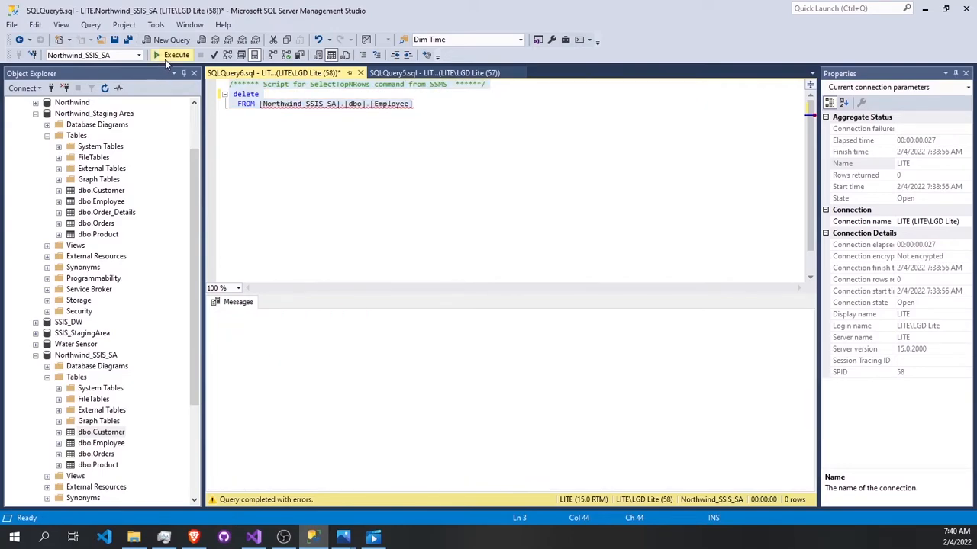
# Step: Switch back to Visual Studio and stop debugging the Employee package
pyautogui.click(254, 537)
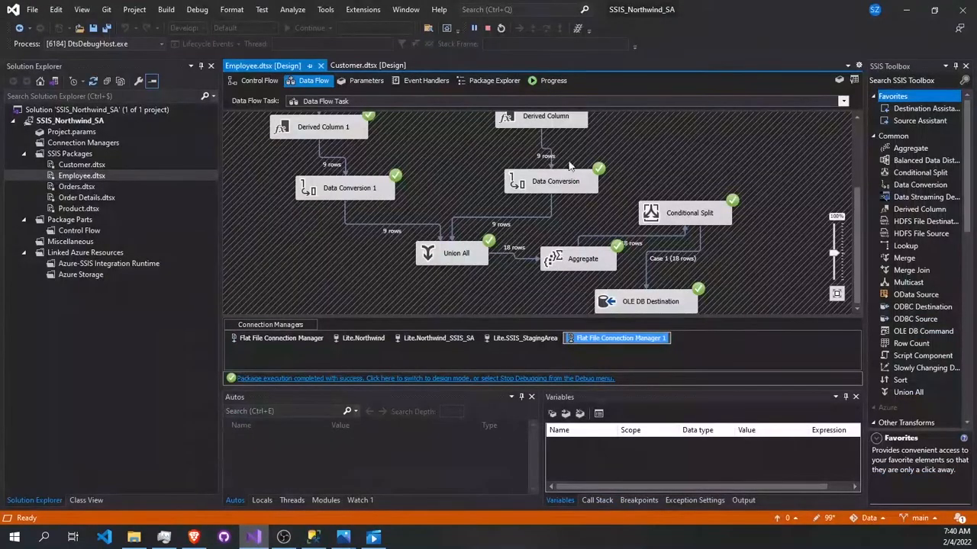
pyautogui.click(486, 29)
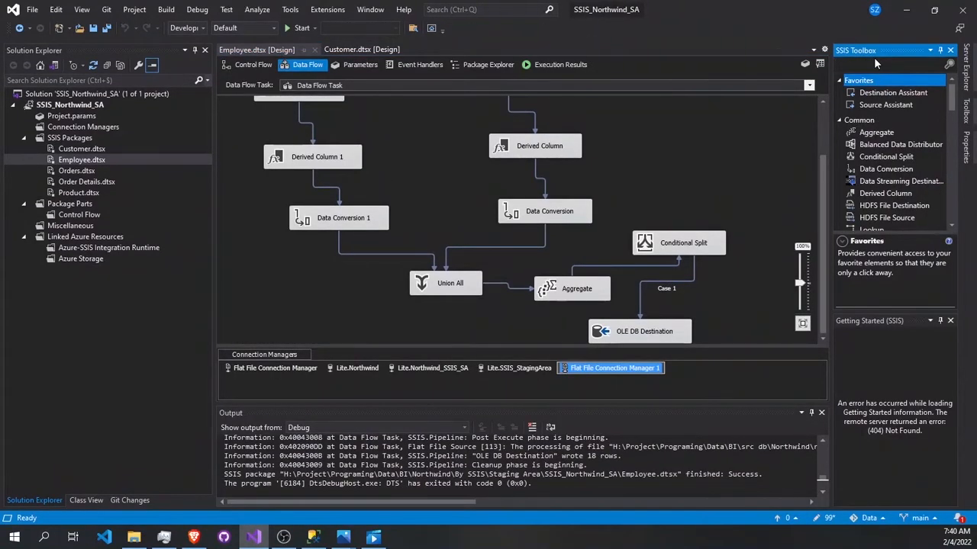
# Step: Add a Sort transformation and feed it the Conditional Split's Case 1 output, replacing the split's path to the OLE DB Destination
pyautogui.write('sort')
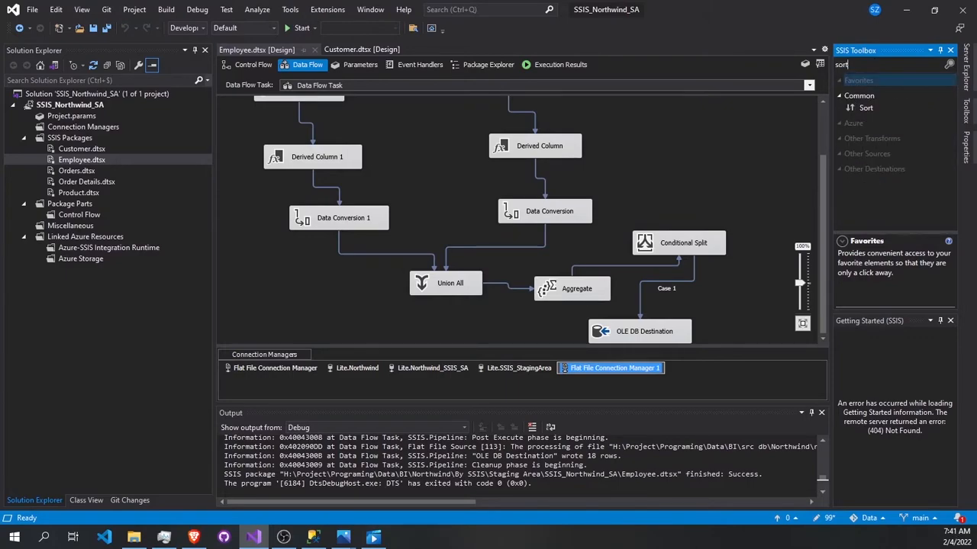
pyautogui.moveTo(856, 108); pyautogui.dragTo(502, 333)
pyautogui.scroll(-1, 575, 302)
pyautogui.click(676, 232)
pyautogui.press('Delete')
pyautogui.click(689, 199)
pyautogui.moveTo(686, 217); pyautogui.dragTo(532, 296)
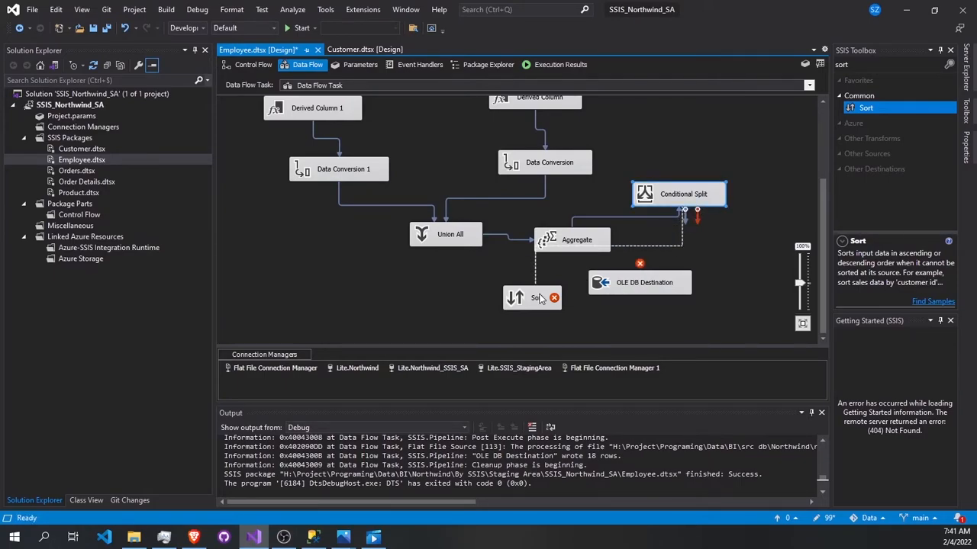
pyautogui.click(489, 269)
pyautogui.click(467, 283)
pyautogui.click(546, 326)
# Step: Configure the Sort transformation to order rows by Copy of Employee_ID ascending
pyautogui.doubleClick(528, 298)
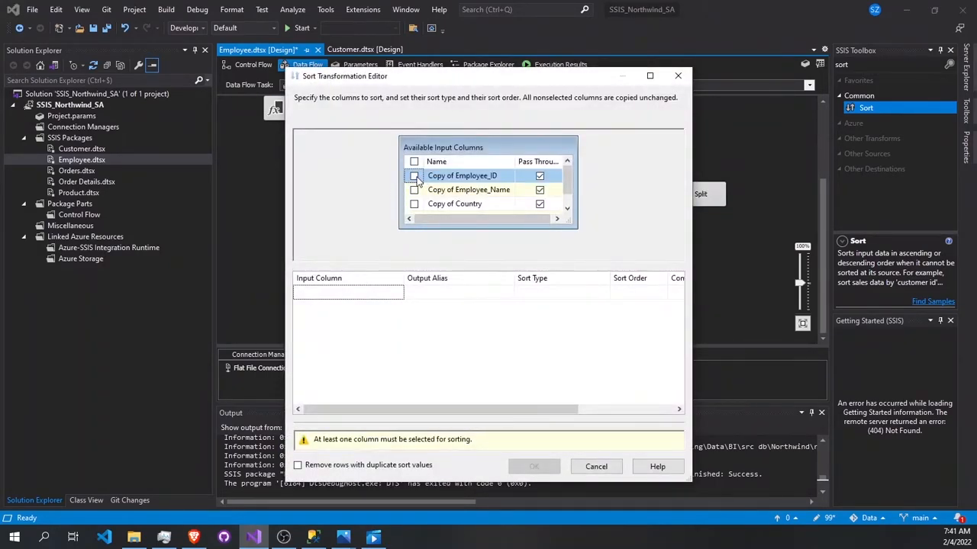
pyautogui.click(414, 176)
pyautogui.scroll(-1, 517, 208)
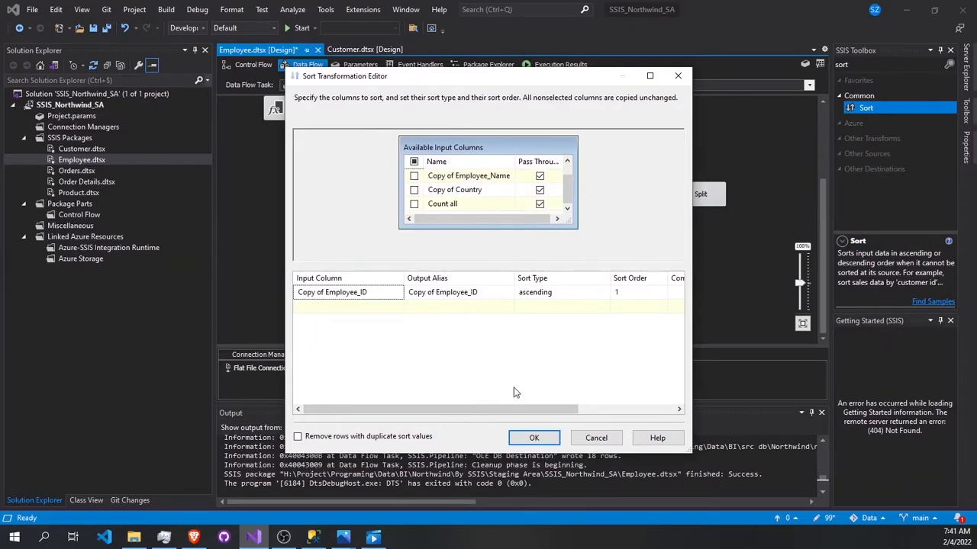
pyautogui.click(534, 437)
# Step: Connect the Sort output to the OLE DB Destination and run the Employee package
pyautogui.moveTo(537, 322); pyautogui.dragTo(657, 300)
pyautogui.scroll(-3, 634, 290)
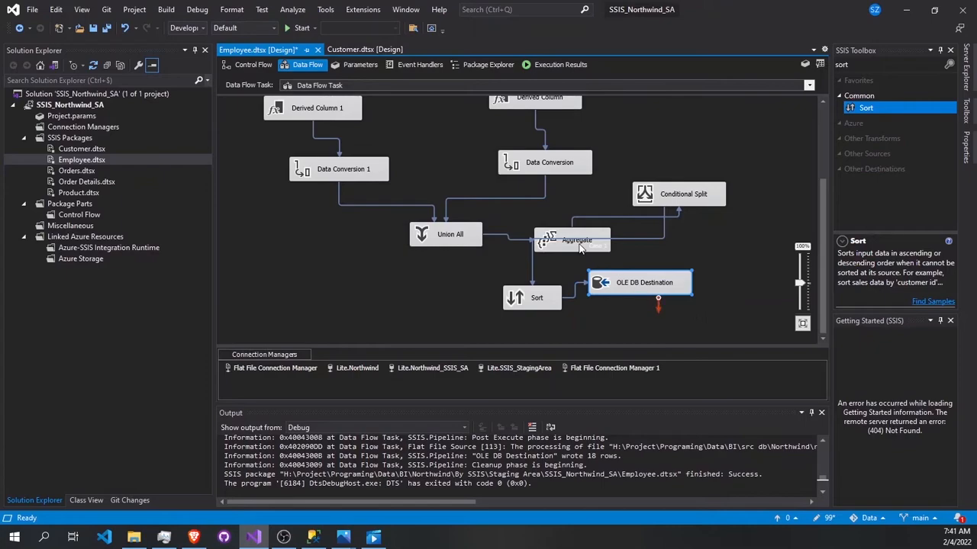
pyautogui.click(302, 28)
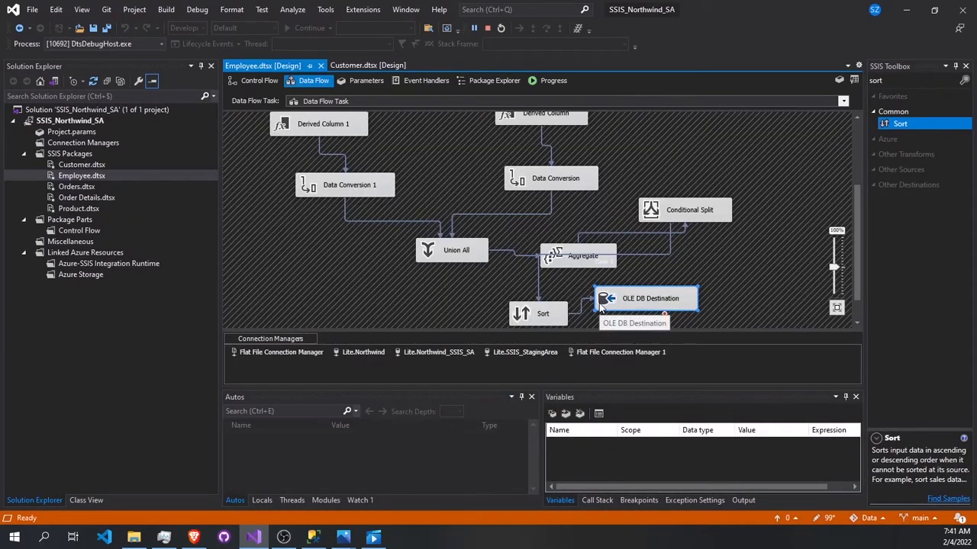
pyautogui.scroll(-1, 620, 293)
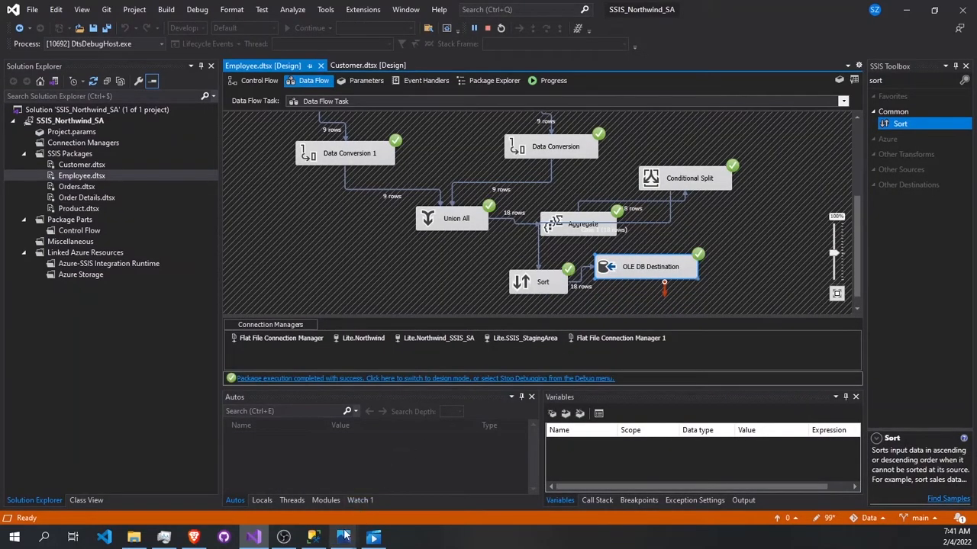
# Step: Switch to SQL Server Management Studio, restore the select query on dbo.Employee, execute it and check the order of the loaded rows
pyautogui.click(313, 537)
pyautogui.hotkey('ctrl', 'z')
pyautogui.press('F5')
pyautogui.hotkey('ctrl', 'a')
pyautogui.press('F5')
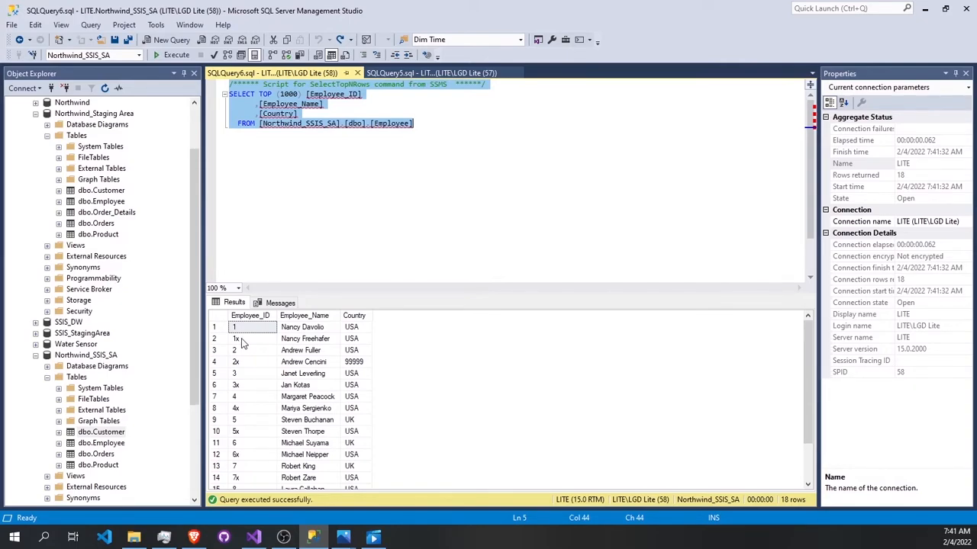
pyautogui.scroll(-2, 252, 340)
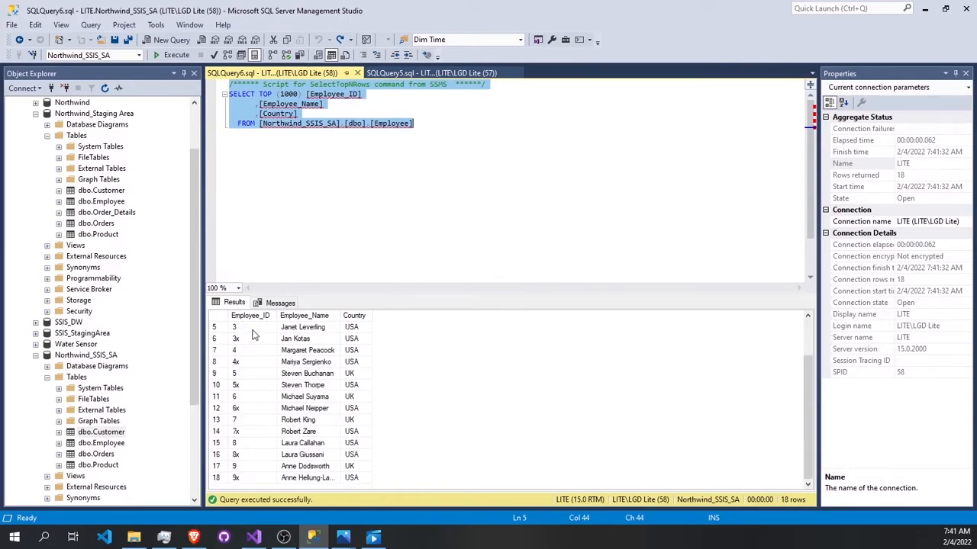
pyautogui.scroll(2, 234, 379)
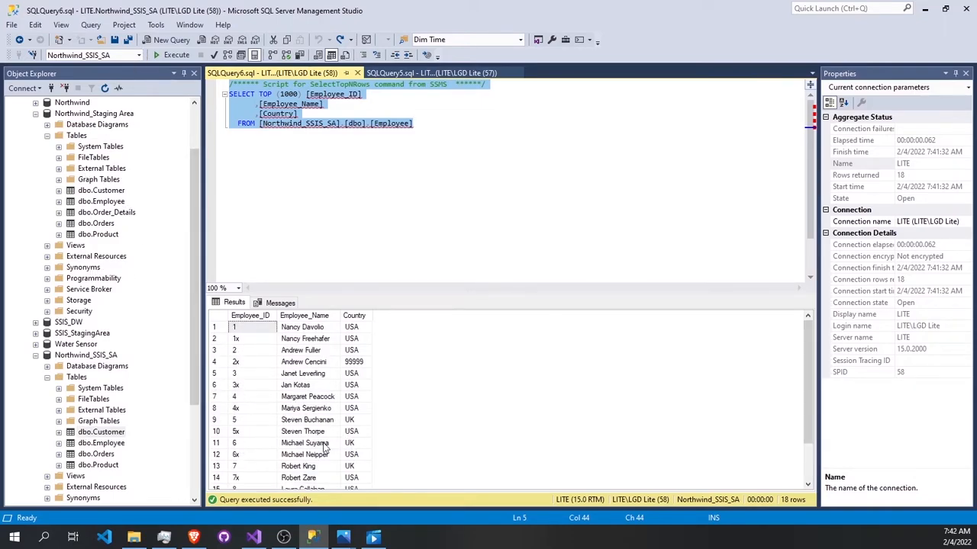
# Step: Switch back to Visual Studio, stop debugging, and close the Employee and Customer packages
pyautogui.click(253, 537)
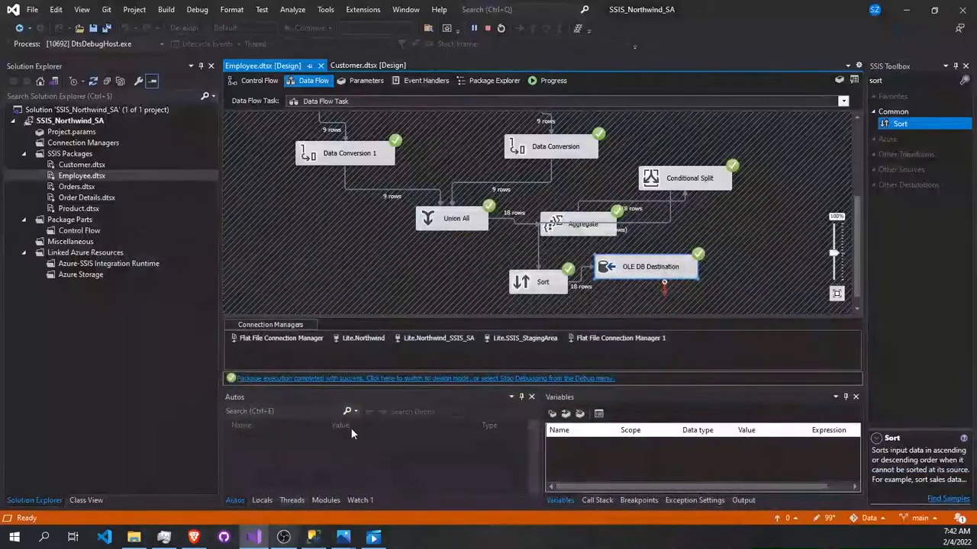
pyautogui.click(486, 27)
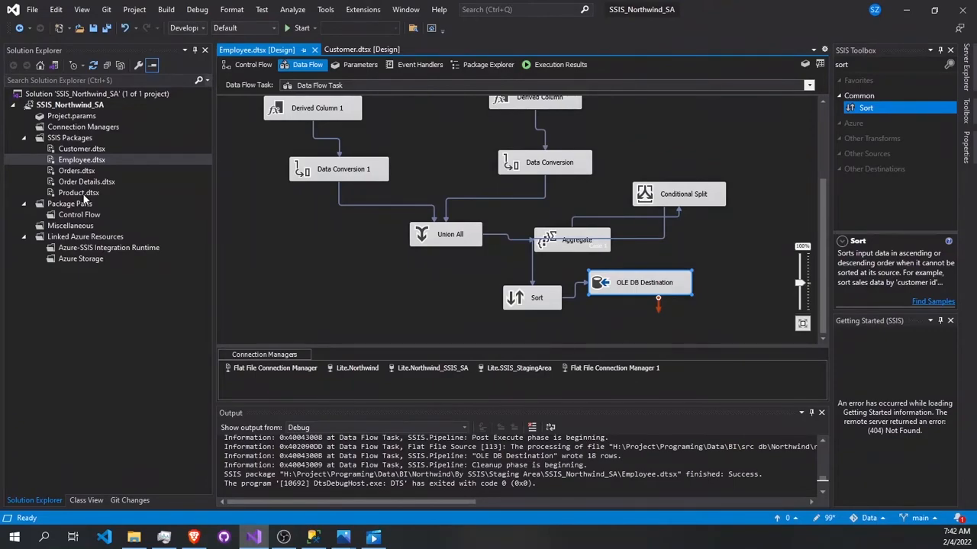
pyautogui.click(314, 50)
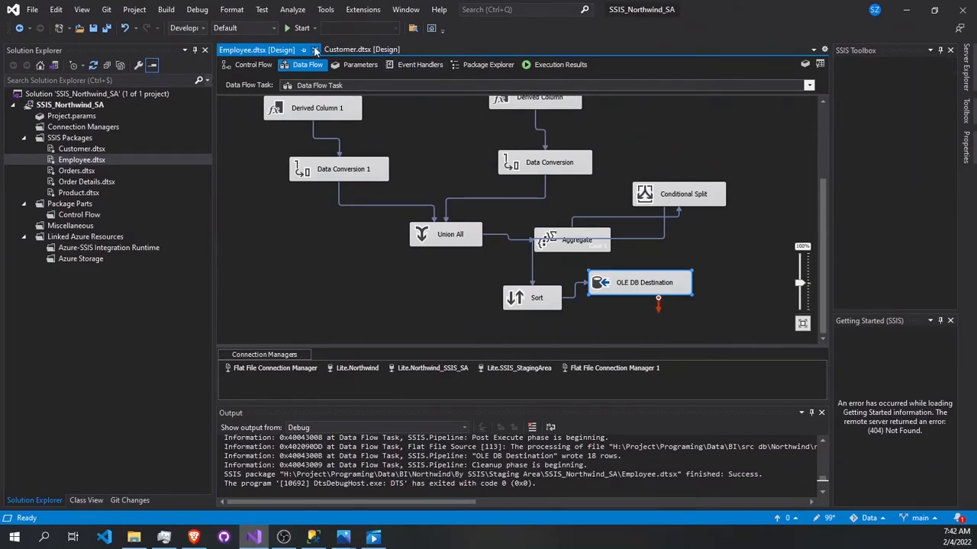
pyautogui.click(316, 49)
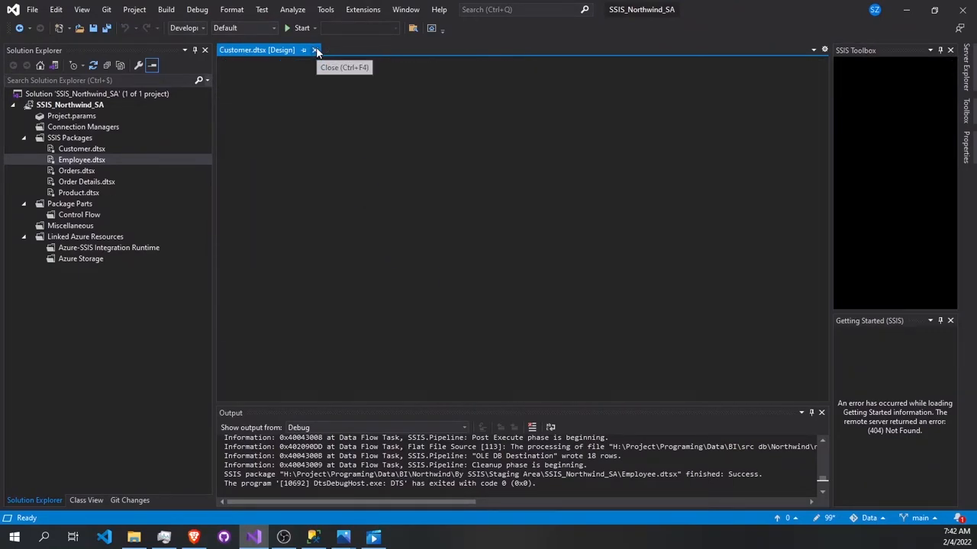
# Step: Open the Product.dtsx package and its Data Flow Task
pyautogui.click(81, 195)
pyautogui.doubleClick(80, 193)
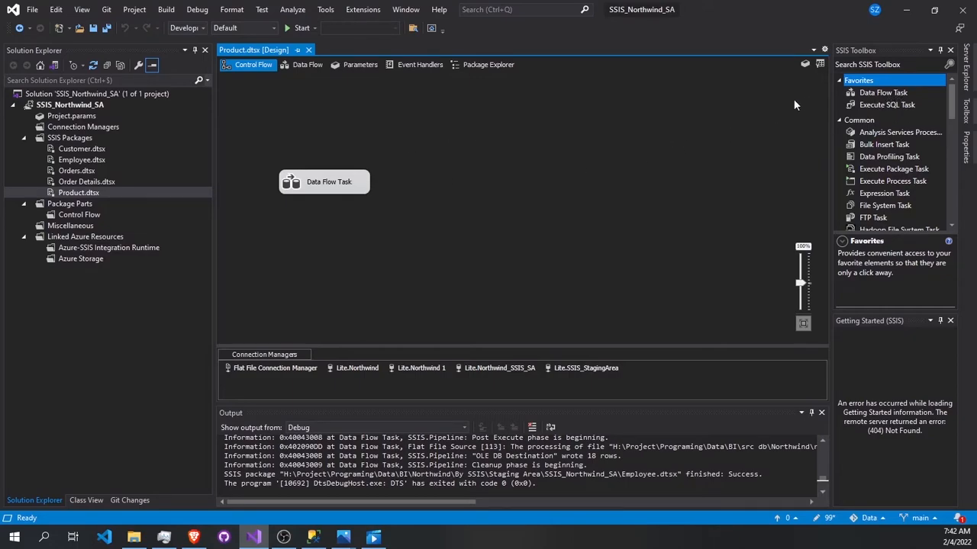
pyautogui.doubleClick(321, 185)
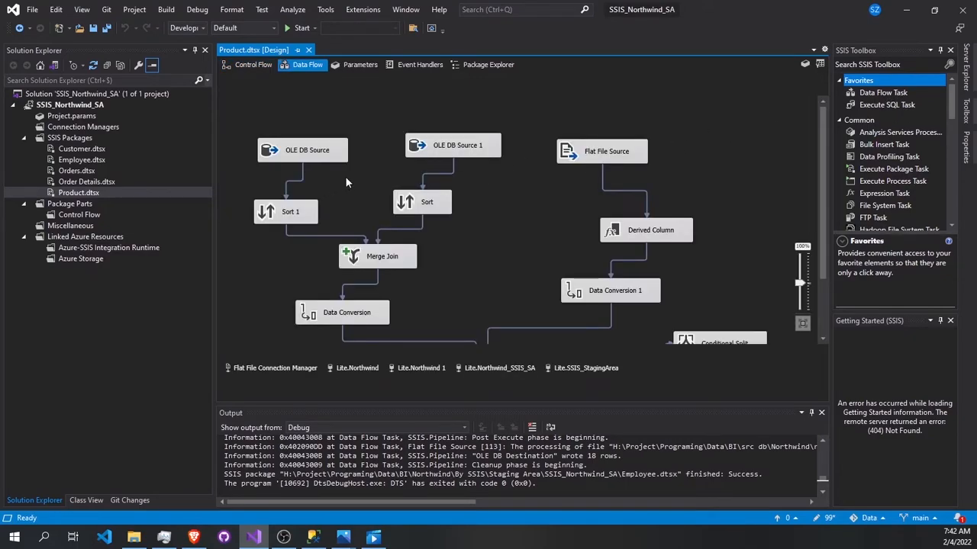
# Step: Point the Flat File Source to a new flat file connection manager for the comma-delimited Products CSV file in the result folder
pyautogui.doubleClick(588, 153)
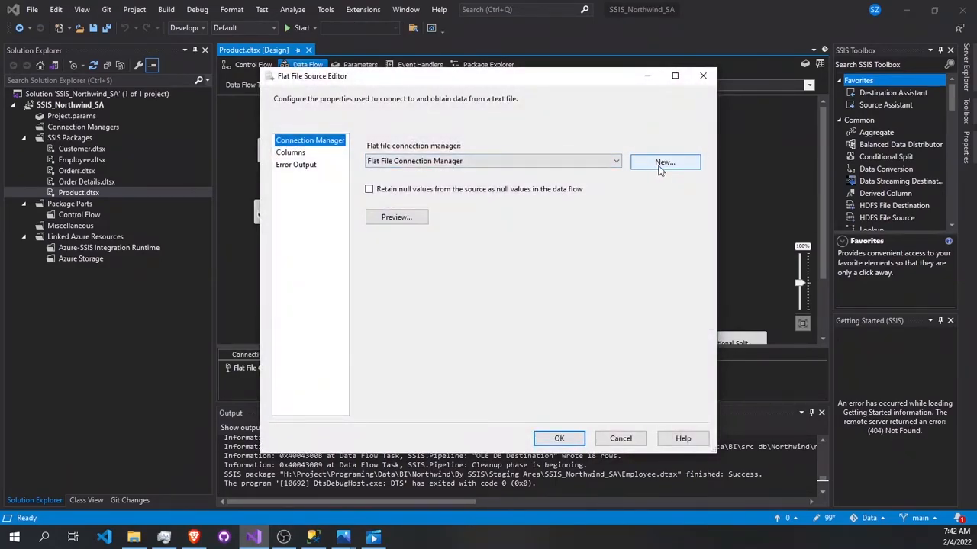
pyautogui.click(660, 168)
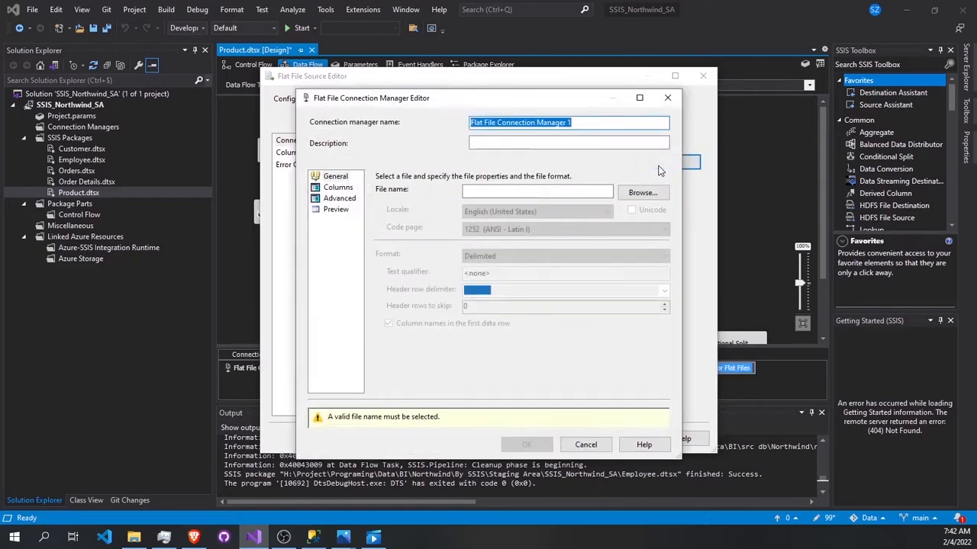
pyautogui.click(632, 194)
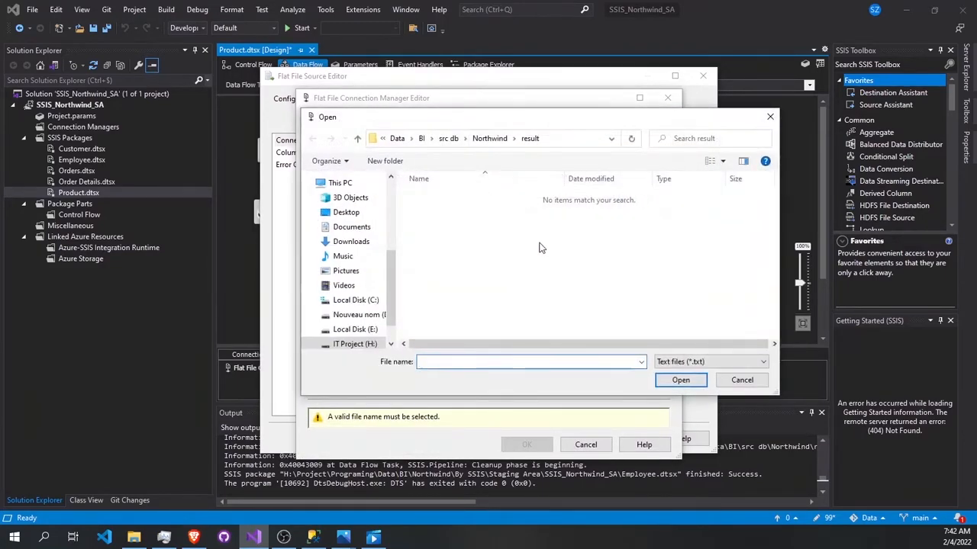
pyautogui.click(682, 362)
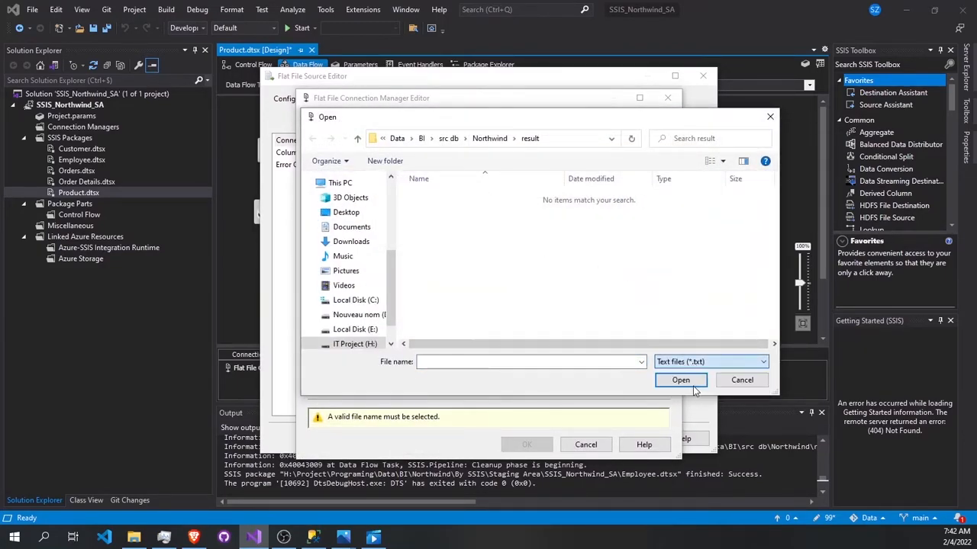
pyautogui.click(681, 383)
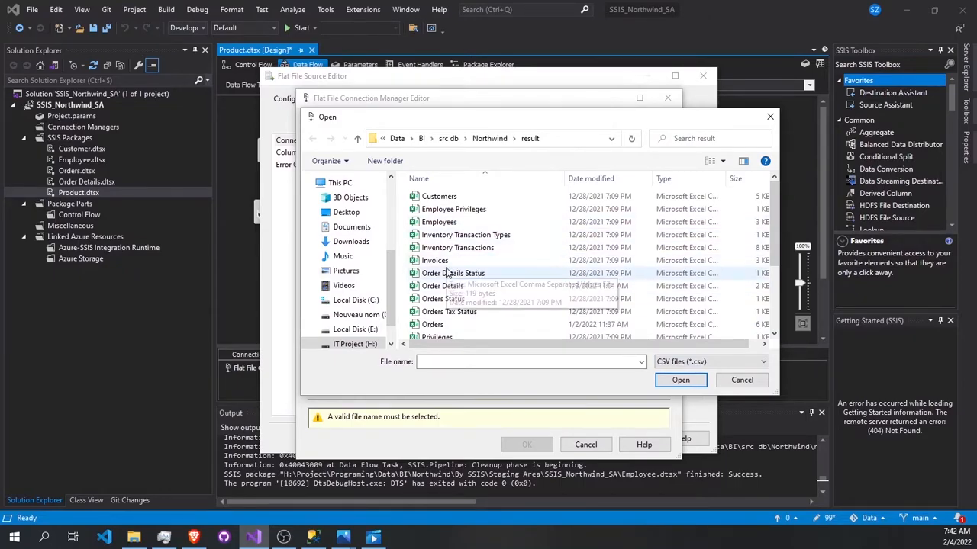
pyautogui.scroll(-2, 449, 327)
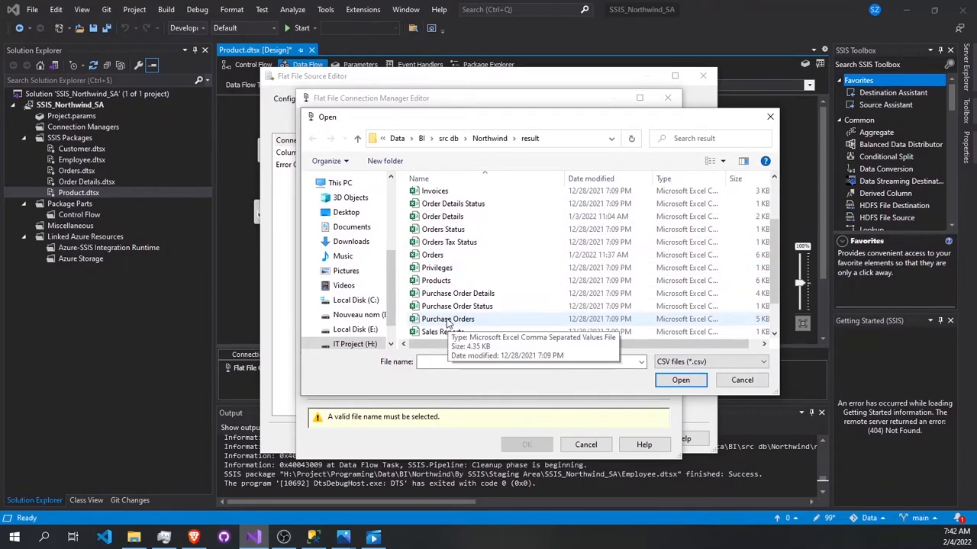
pyautogui.doubleClick(492, 280)
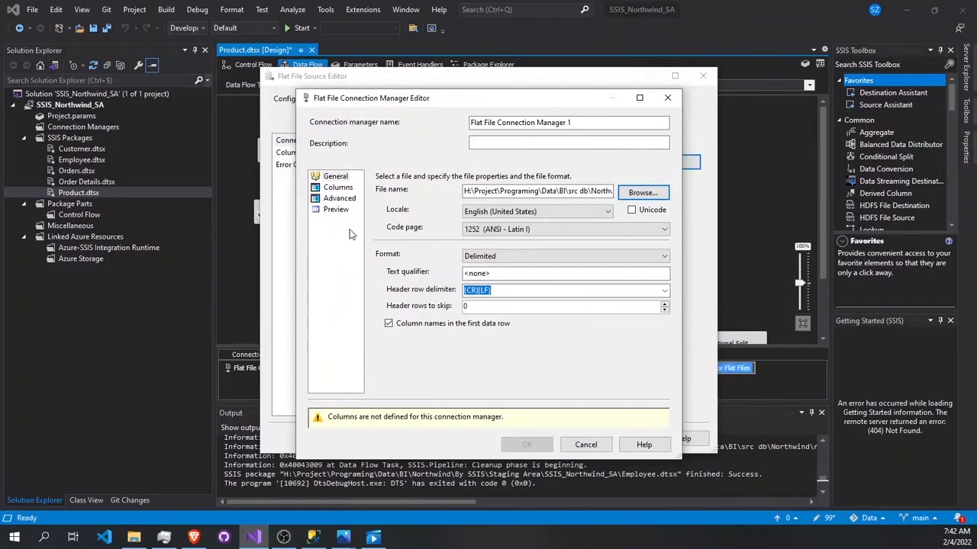
pyautogui.click(334, 188)
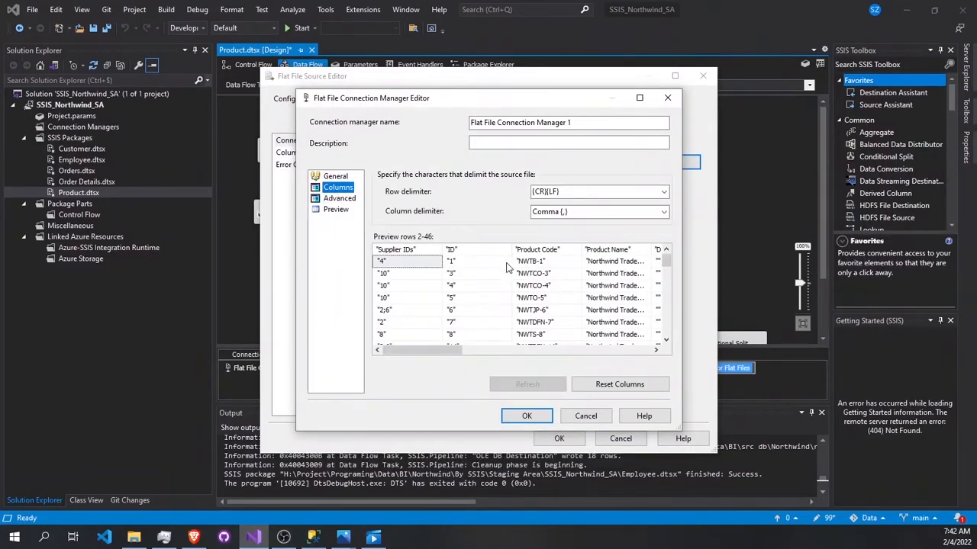
pyautogui.click(526, 416)
pyautogui.click(558, 439)
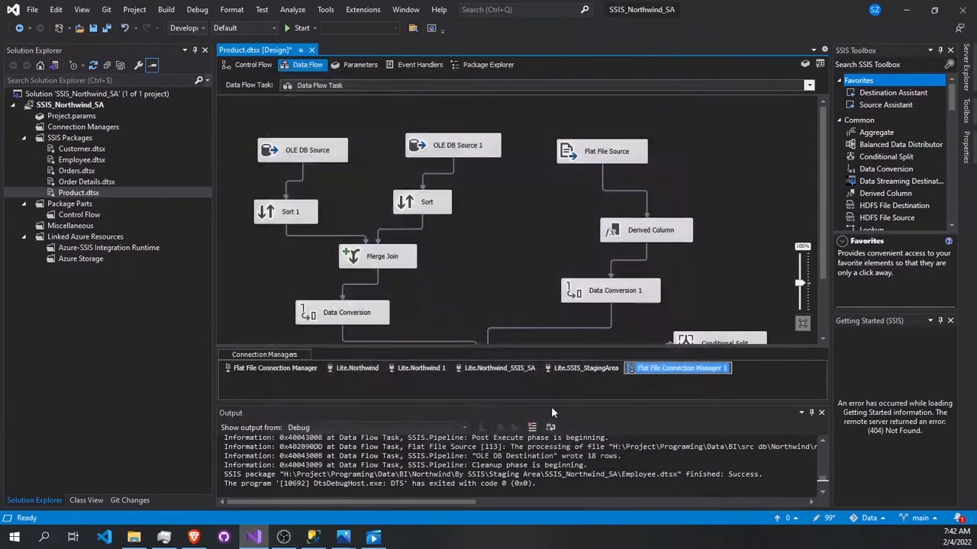
# Step: Review the expressions in Derived Column and the converted columns in Data Conversion 1 of the Product data flow
pyautogui.scroll(-2, 599, 152)
pyautogui.scroll(2, 591, 145)
pyautogui.scroll(-1, 607, 164)
pyautogui.click(630, 206)
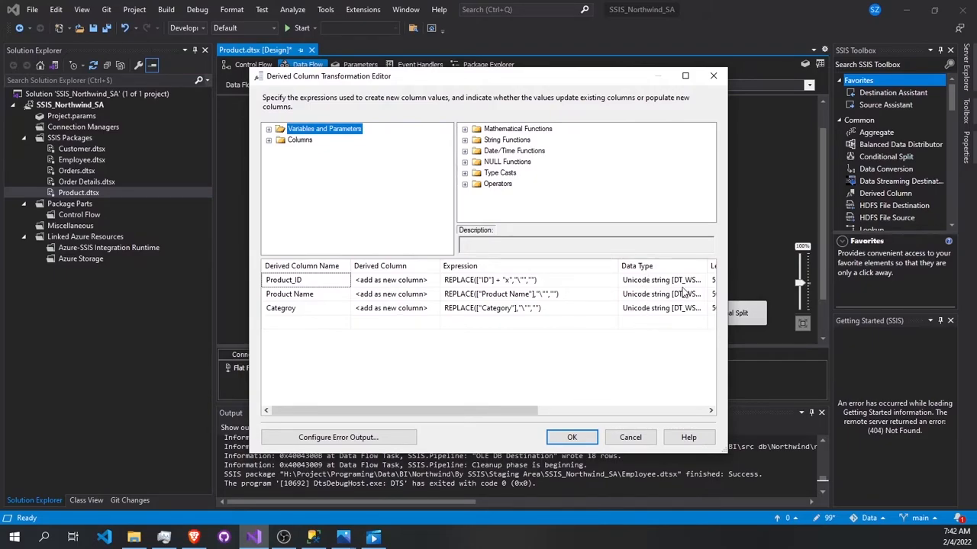
pyautogui.click(574, 436)
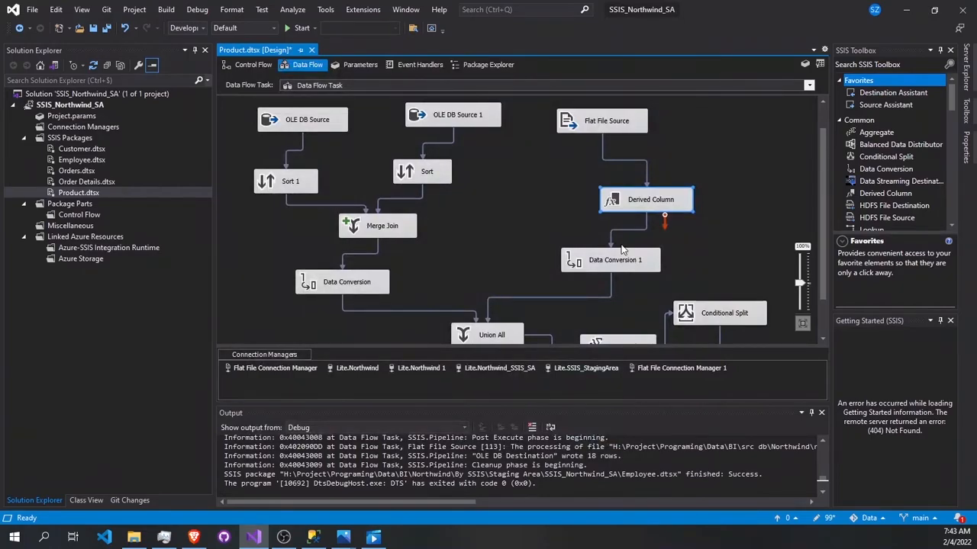
pyautogui.scroll(-2, 622, 250)
pyautogui.doubleClick(622, 212)
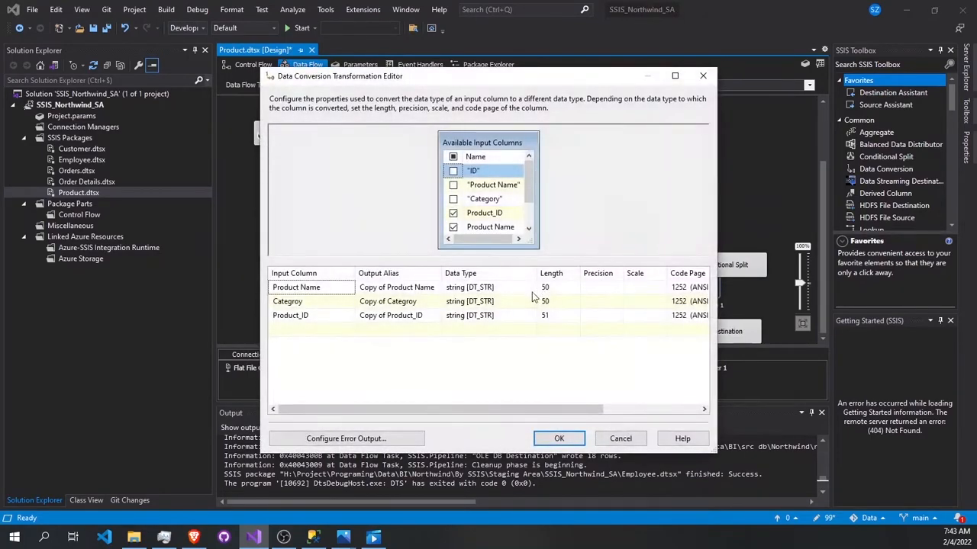
pyautogui.click(559, 435)
pyautogui.scroll(3, 504, 252)
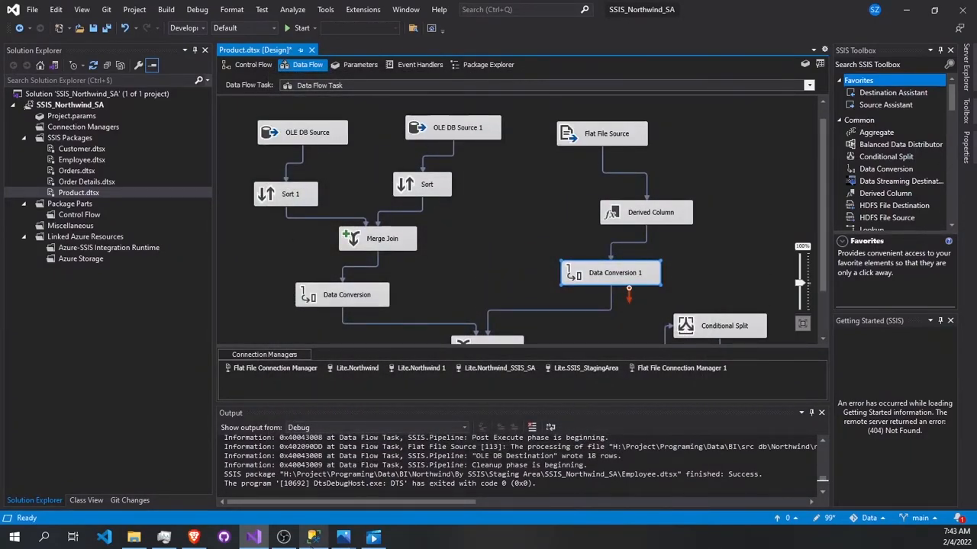
# Step: Switch to SQL Server Management Studio, collapse Northwind_Staging Area, and examine the table list of the Northwind database
pyautogui.click(313, 537)
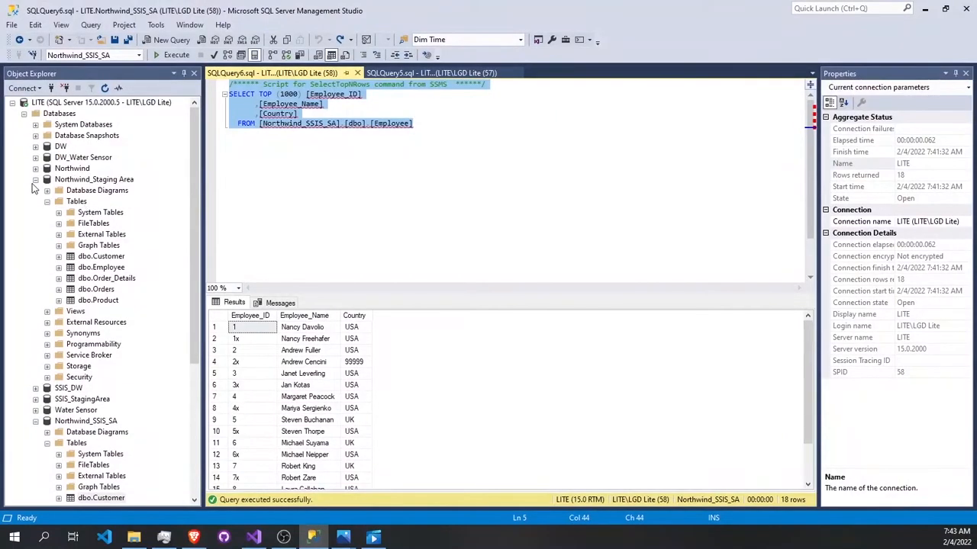
pyautogui.click(35, 179)
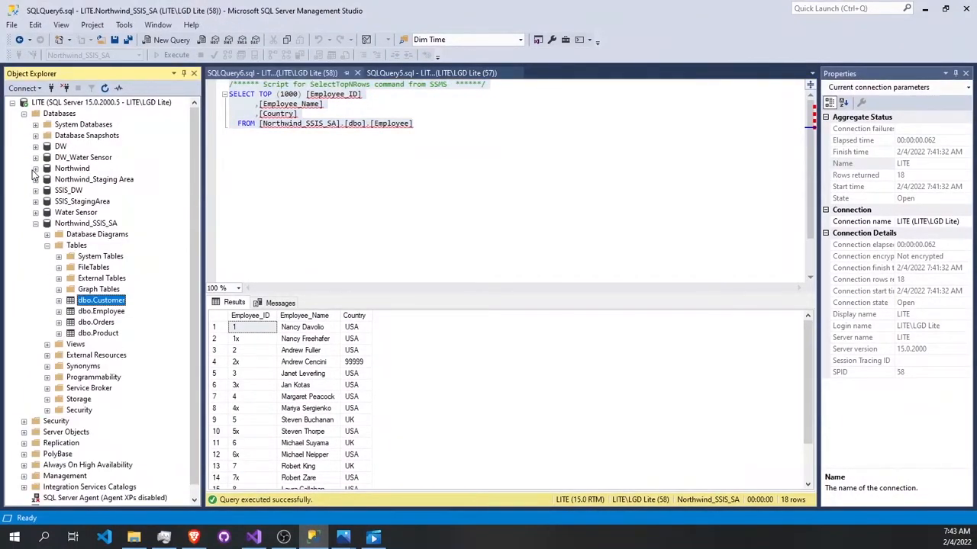
pyautogui.click(35, 168)
pyautogui.click(47, 191)
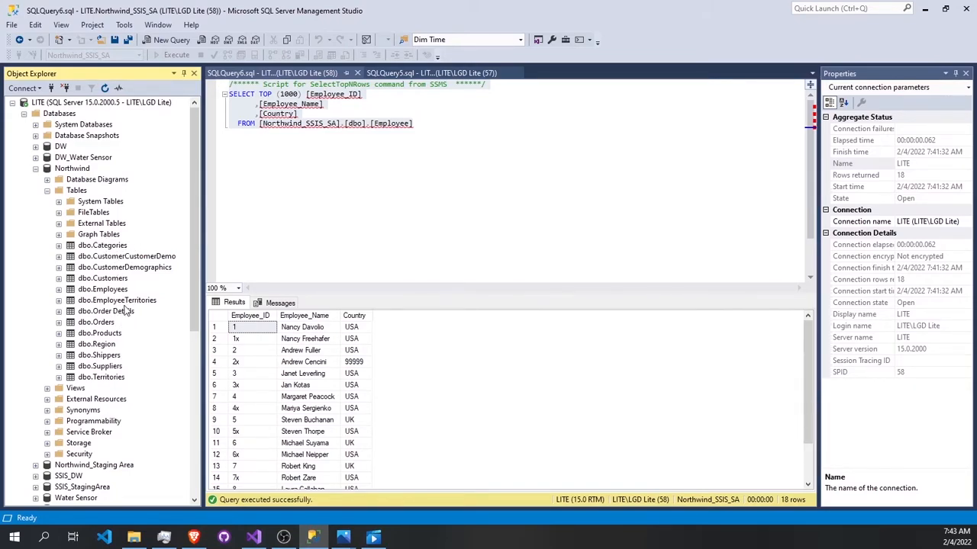
# Step: Return to Visual Studio and review the sort column of the Sort transformation under OLE DB Source 1
pyautogui.click(924, 8)
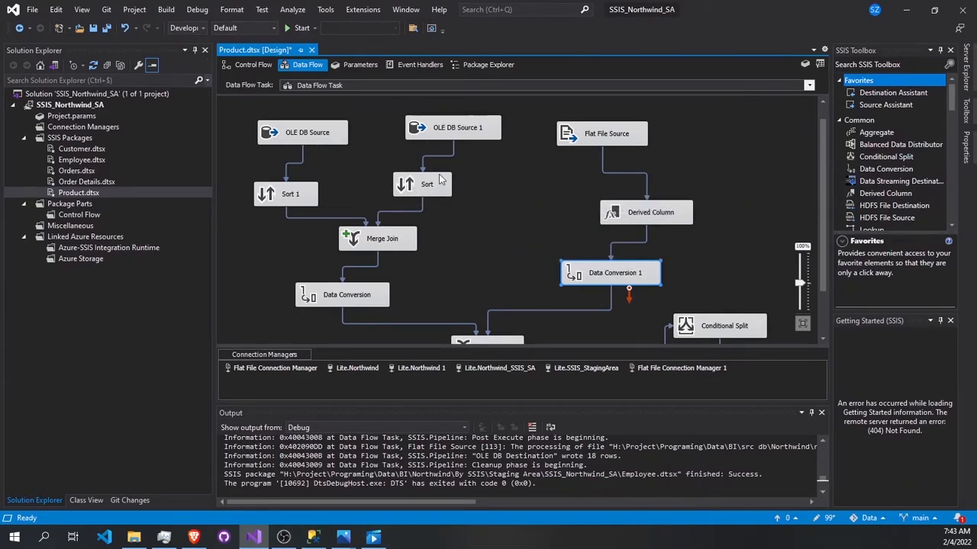
pyautogui.doubleClick(409, 190)
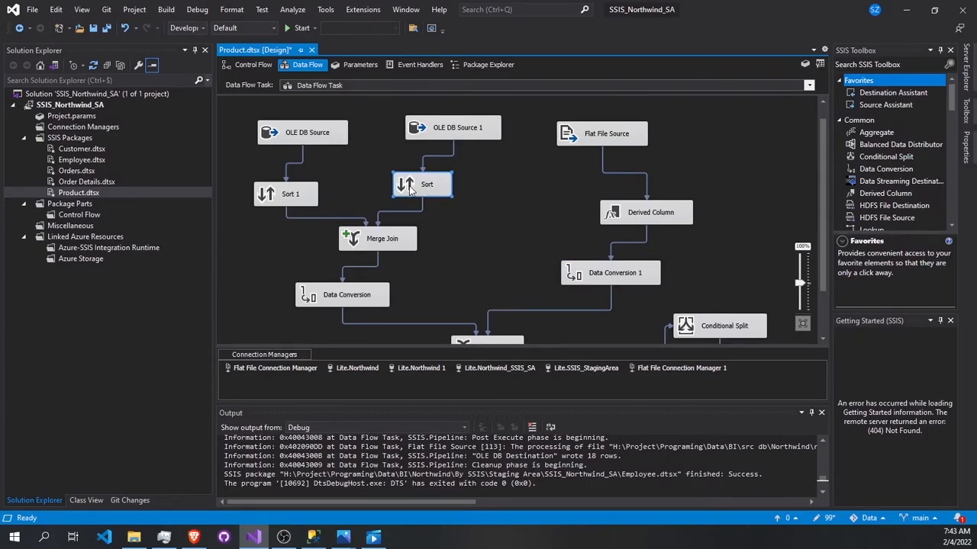
pyautogui.click(540, 433)
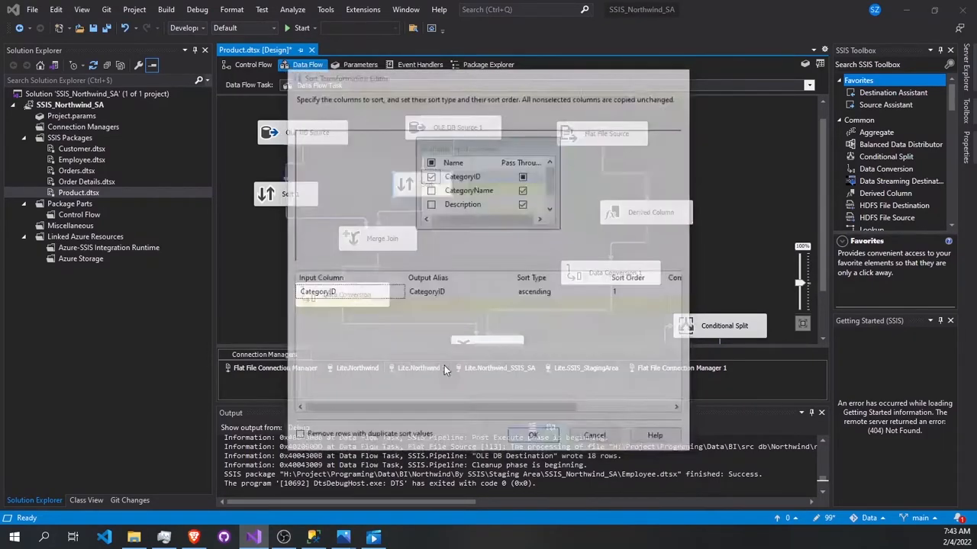
# Step: Review the sort column of Sort 1 and the source tables of OLE DB Source 1 and OLE DB Source
pyautogui.doubleClick(315, 204)
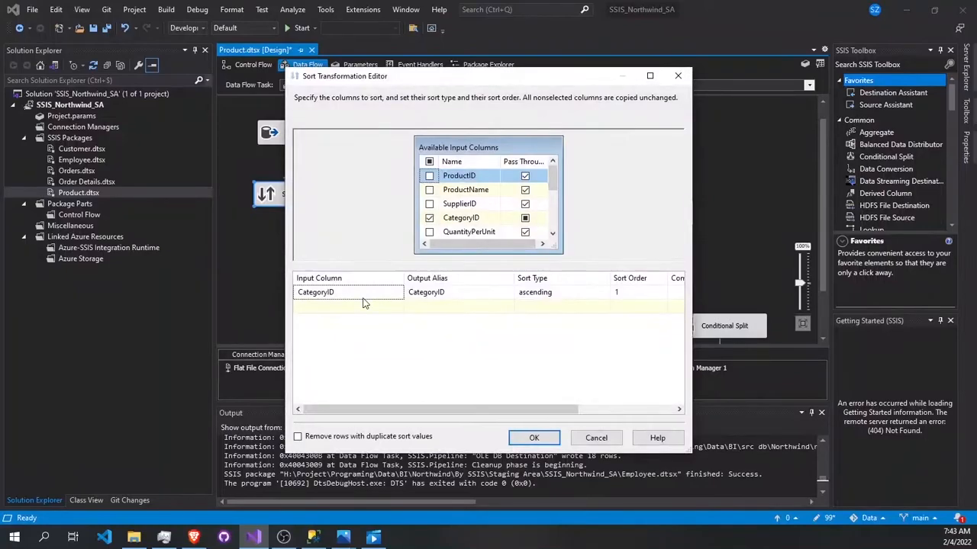
pyautogui.click(534, 441)
pyautogui.doubleClick(425, 127)
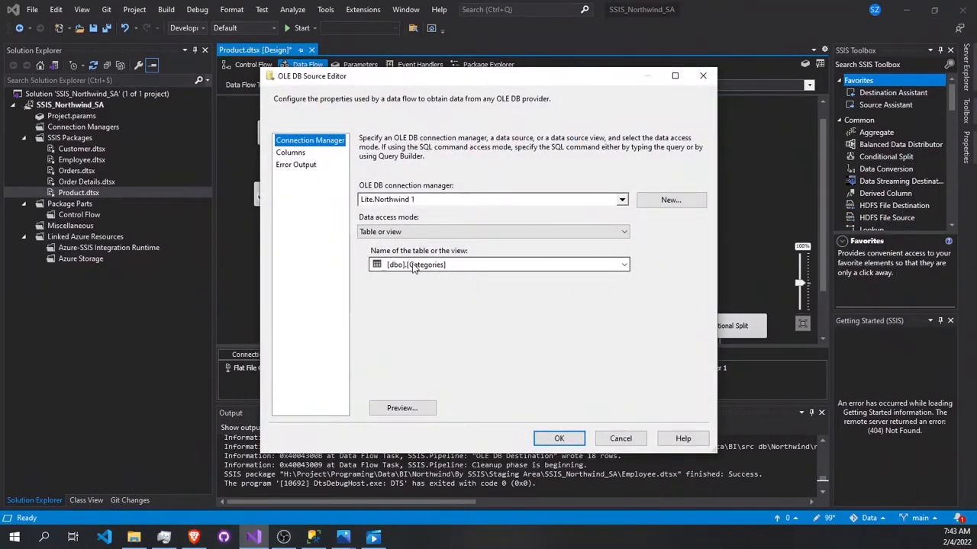
pyautogui.click(543, 438)
pyautogui.click(288, 144)
pyautogui.doubleClick(288, 143)
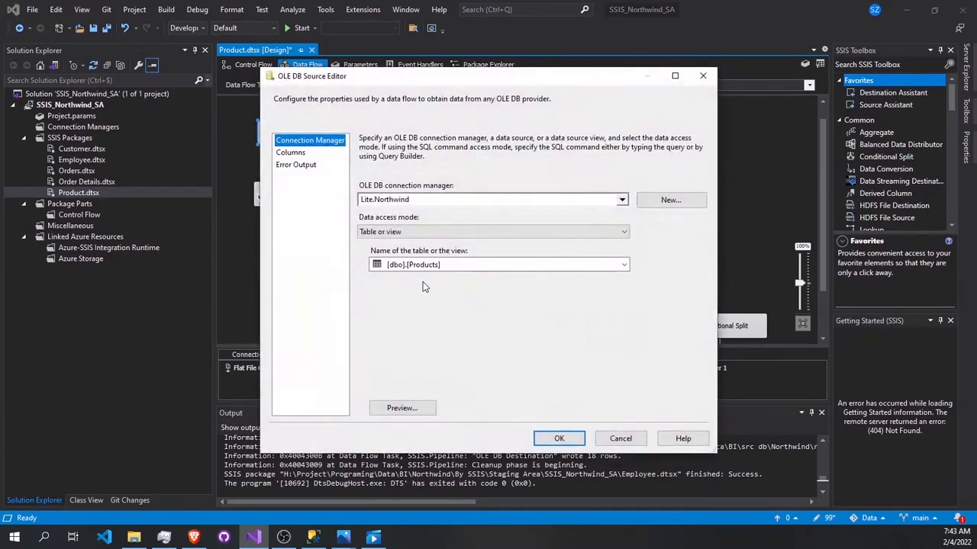
pyautogui.click(560, 438)
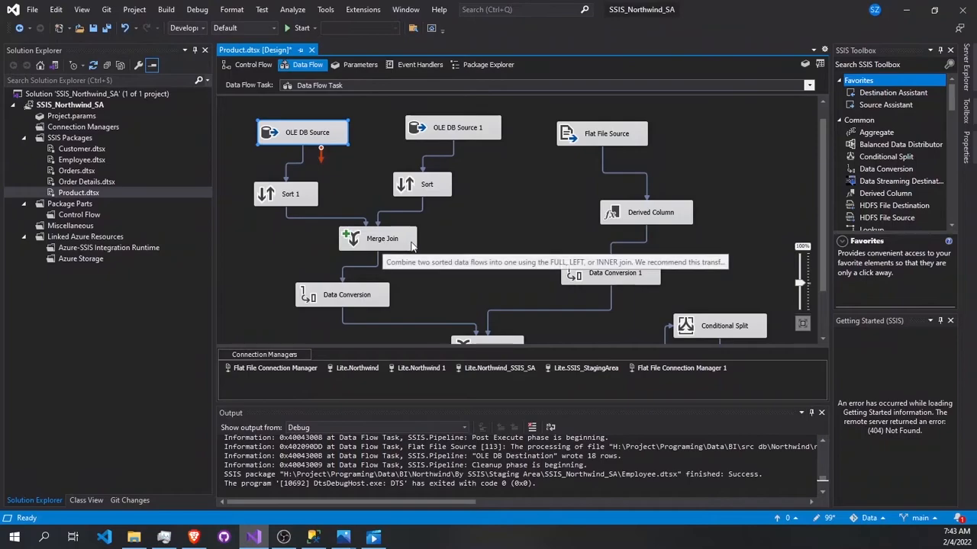
# Step: Review the join type, keys and output columns of Merge Join and the converted columns in Data Conversion
pyautogui.doubleClick(377, 241)
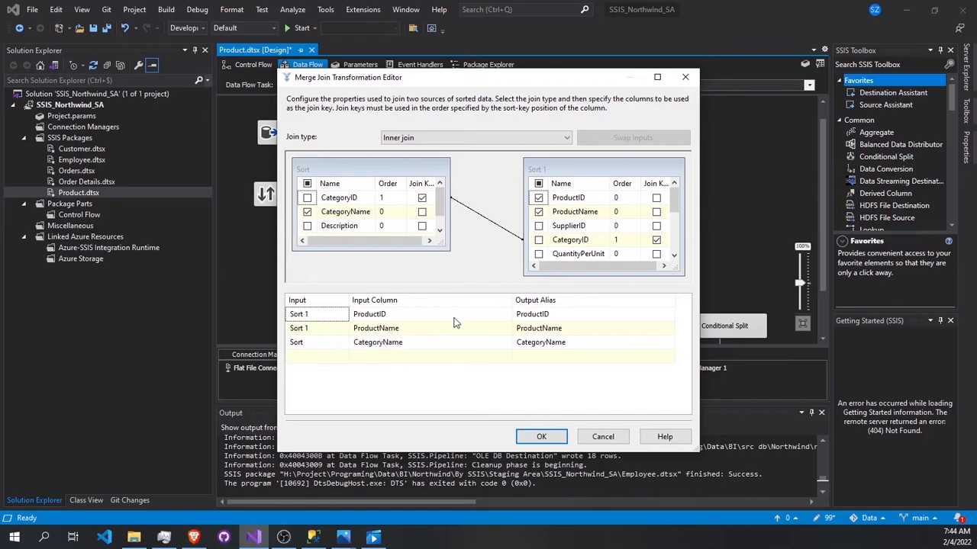
pyautogui.click(543, 435)
pyautogui.doubleClick(403, 239)
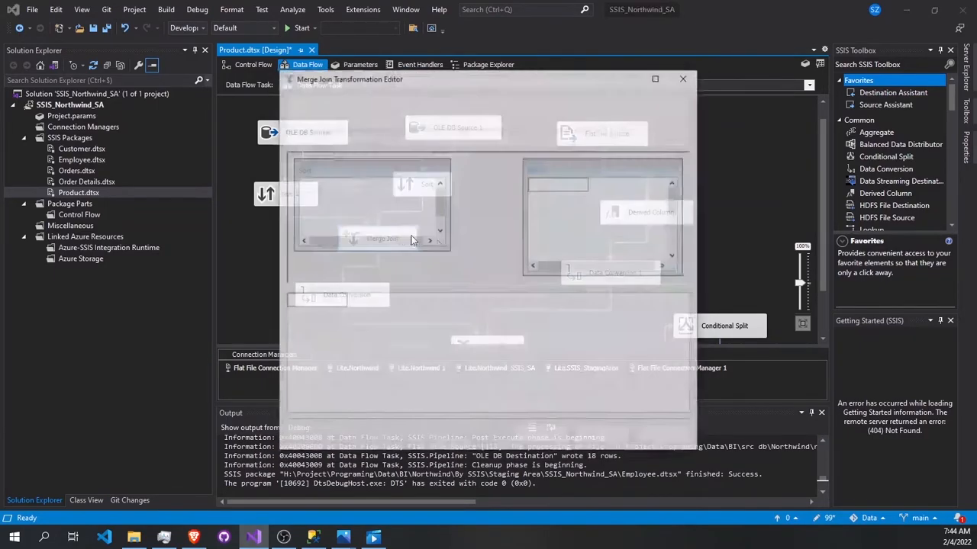
pyautogui.click(546, 436)
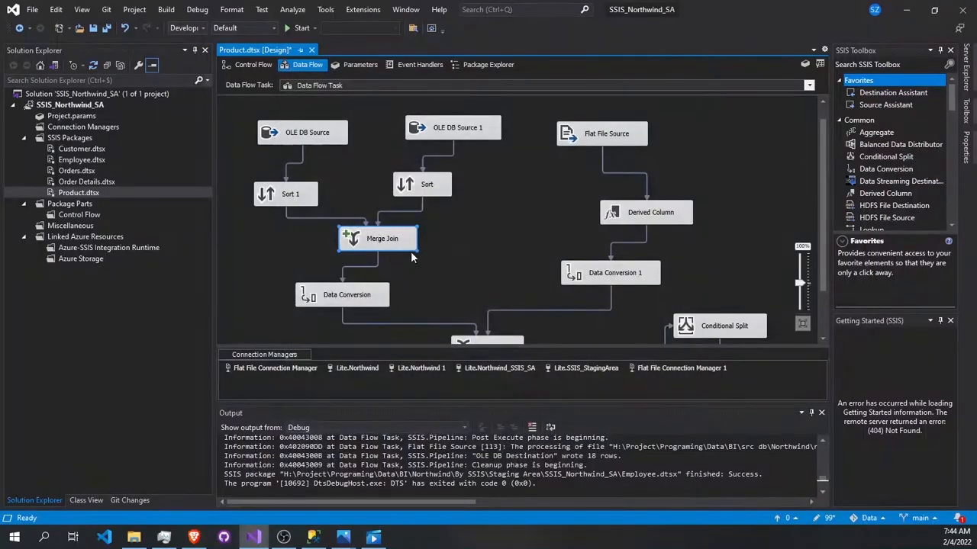
pyautogui.click(377, 306)
pyautogui.doubleClick(376, 306)
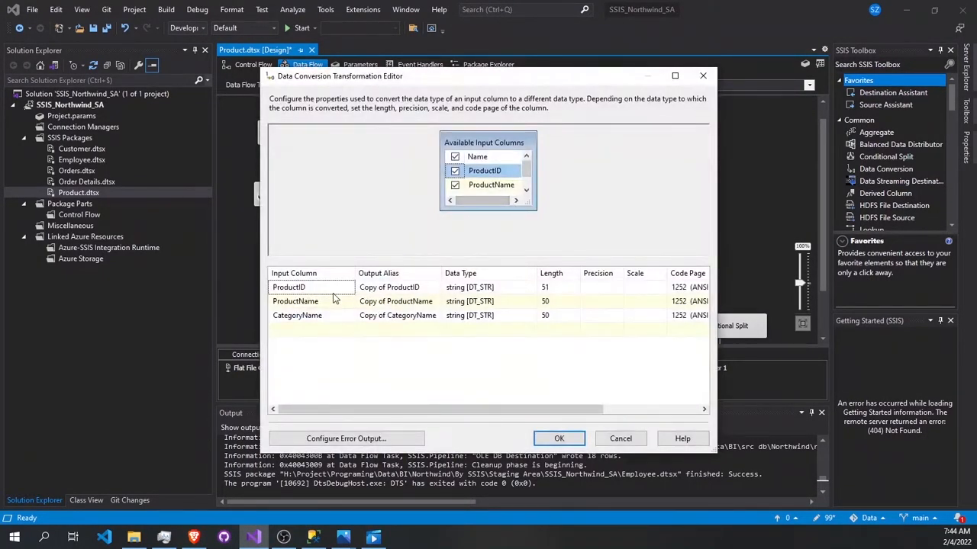
pyautogui.click(559, 438)
# Step: Review the column mappings of Union All and the group-by and count operations of Aggregate
pyautogui.scroll(-2, 471, 286)
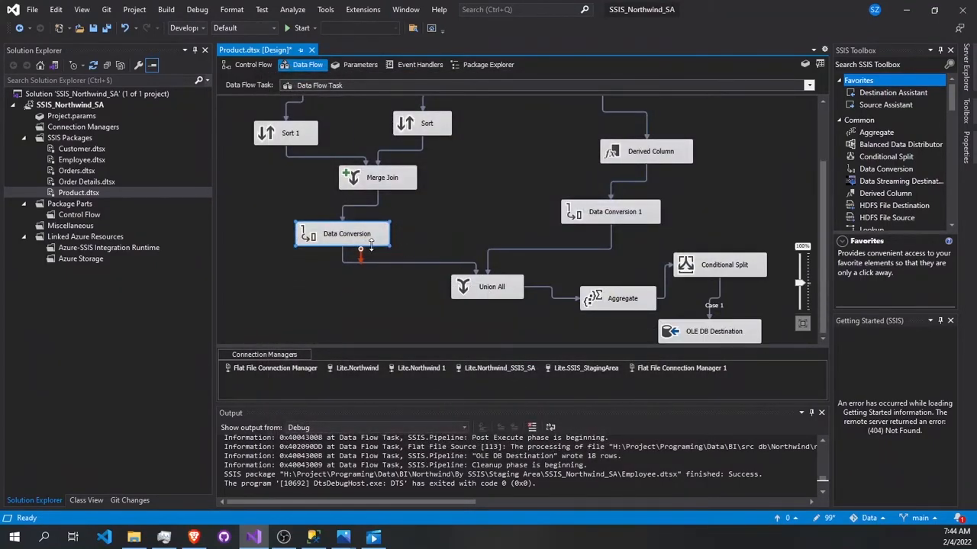
pyautogui.doubleClick(502, 290)
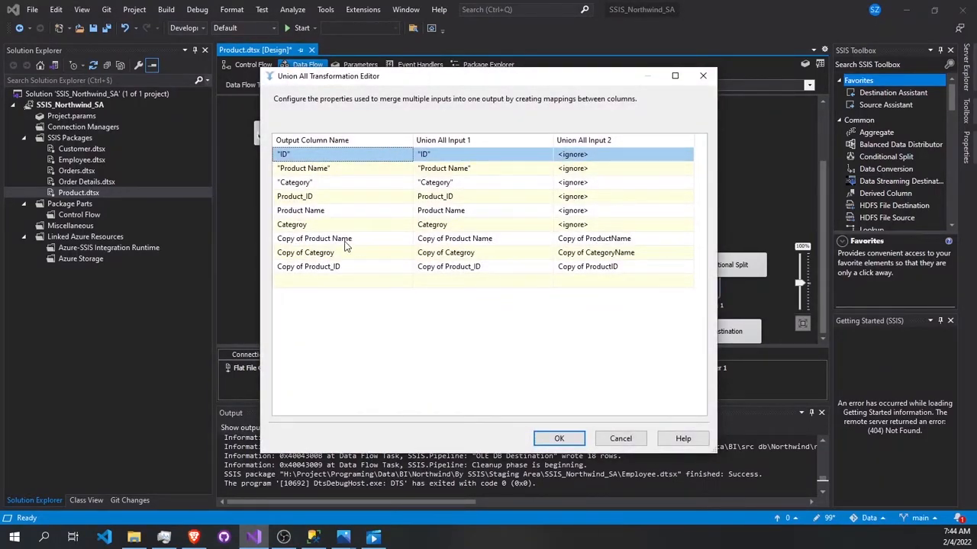
pyautogui.click(557, 439)
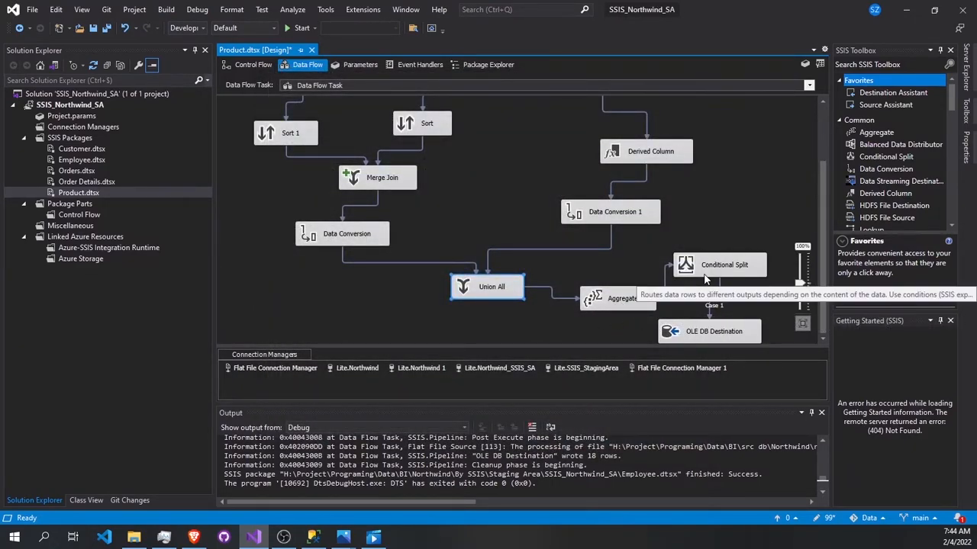
pyautogui.doubleClick(617, 300)
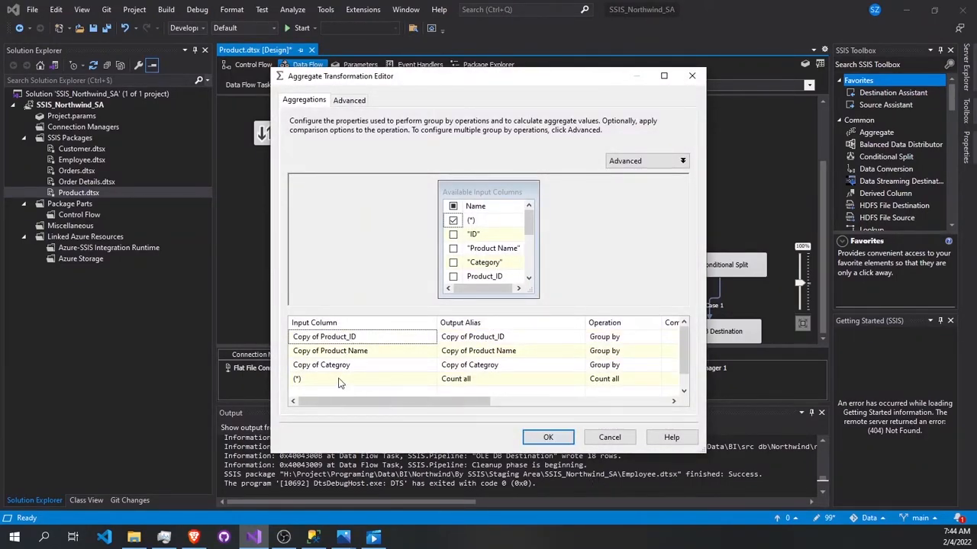
pyautogui.click(550, 438)
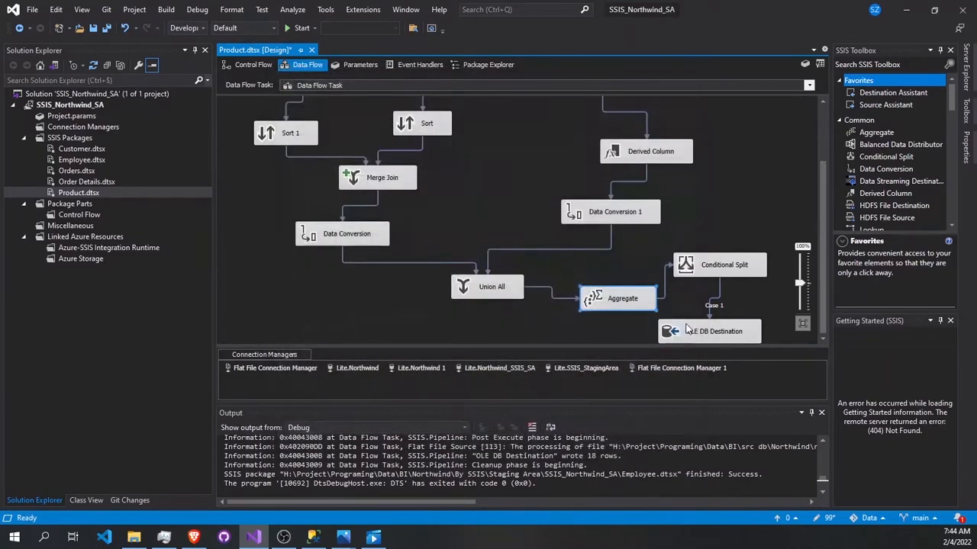
# Step: Review the Case 1 condition of Conditional Split and the connection and target table of OLE DB Destination
pyautogui.doubleClick(706, 276)
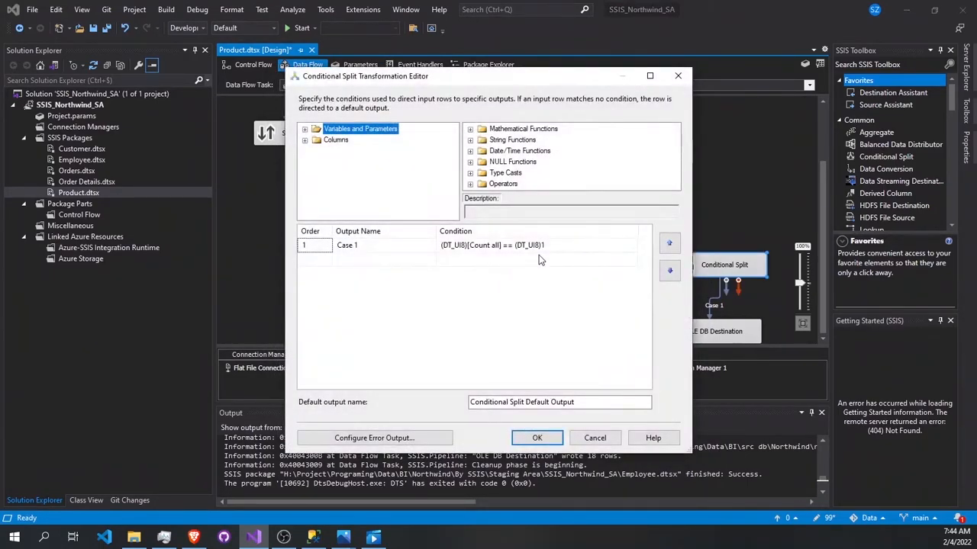
pyautogui.click(551, 438)
pyautogui.doubleClick(713, 334)
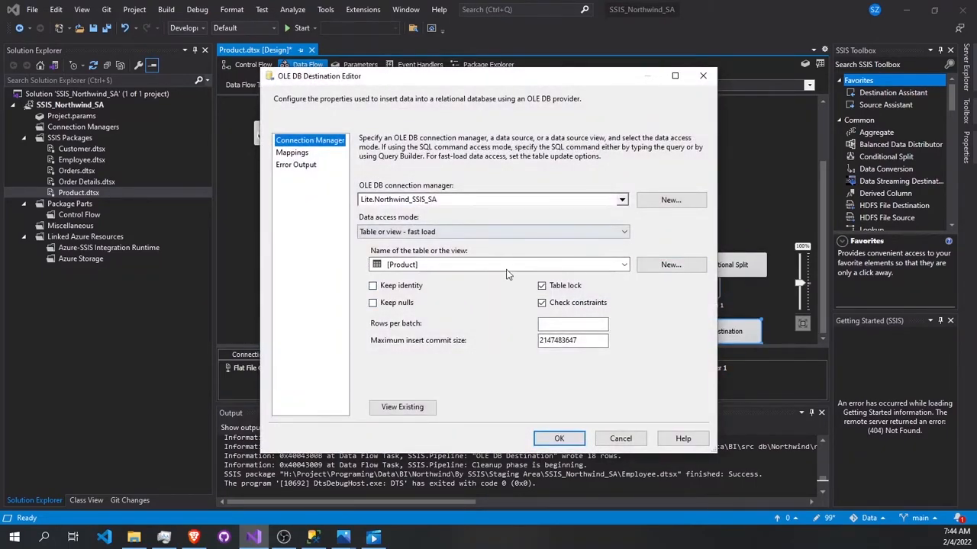
pyautogui.click(580, 438)
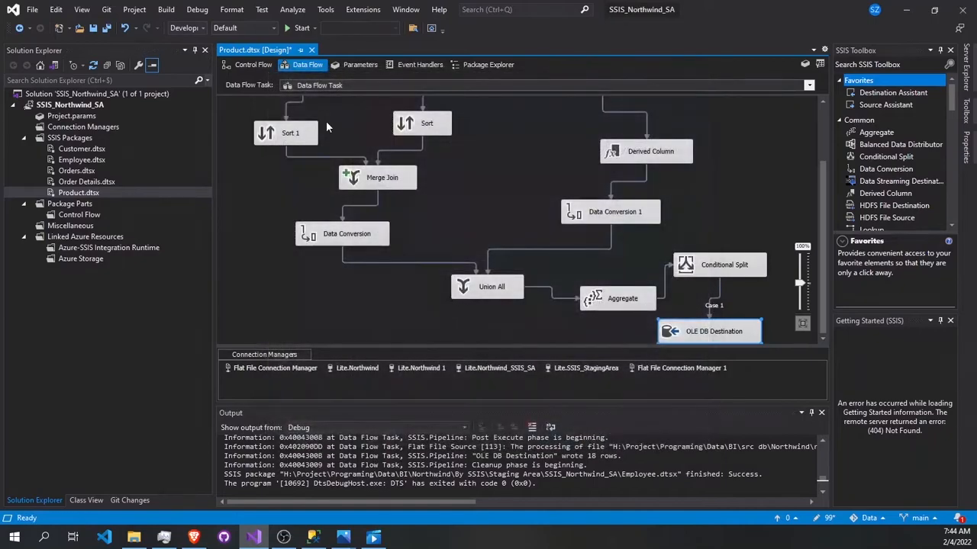
# Step: Run the Product package, switch to SQL Server Management Studio and close the open Employee queries
pyautogui.click(298, 28)
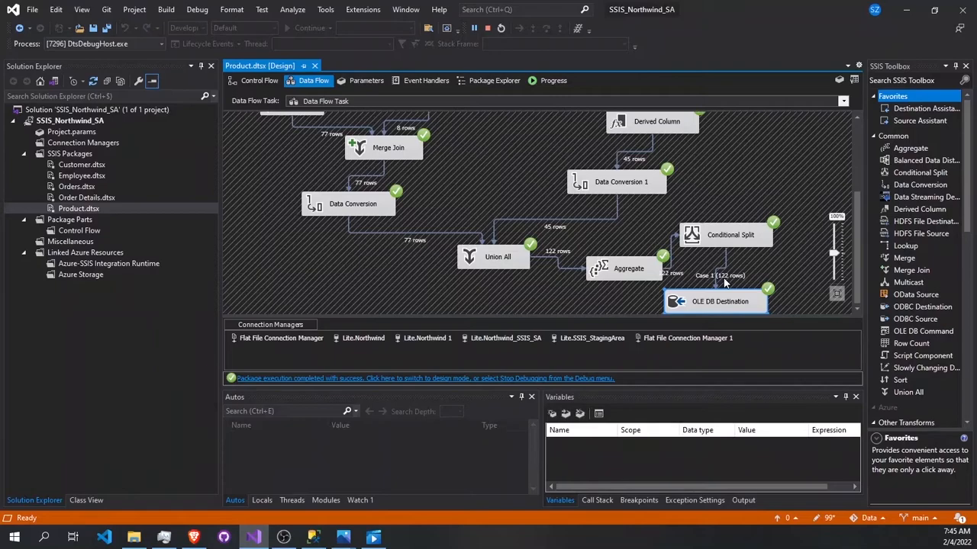
pyautogui.click(314, 537)
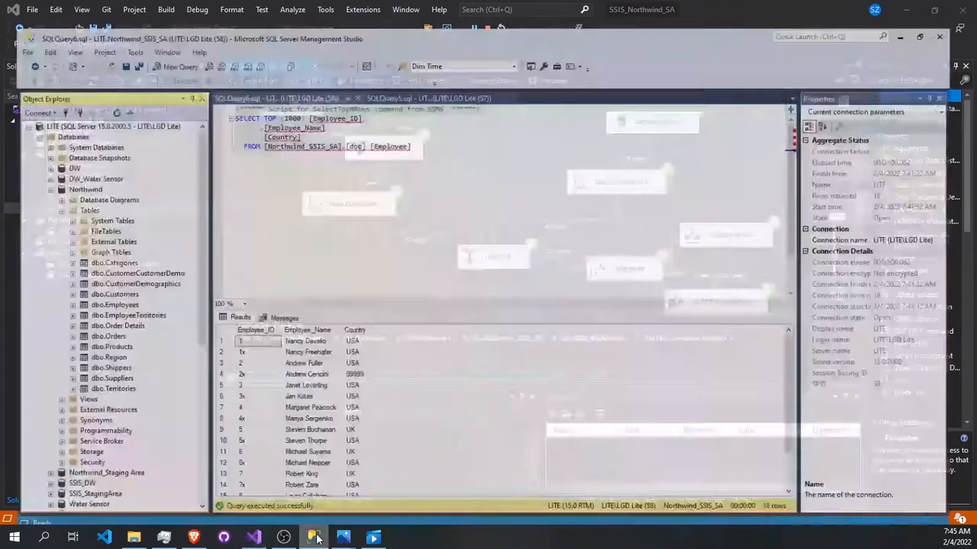
pyautogui.click(358, 73)
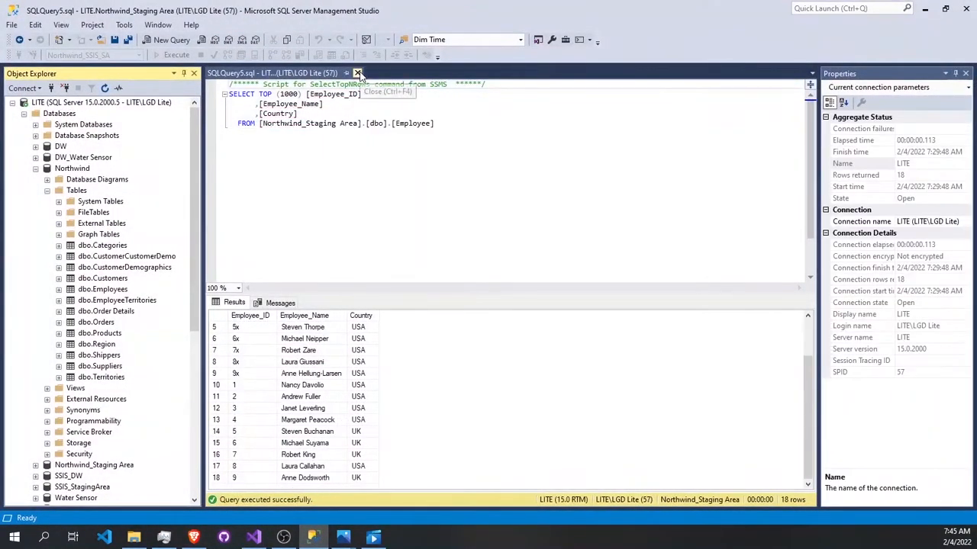
pyautogui.click(357, 73)
# Step: Query the top 1000 rows of dbo.Product in Northwind_SSIS_SA, examine the loaded products, and close the query
pyautogui.scroll(-4, 106, 396)
pyautogui.scroll(-1, 96, 433)
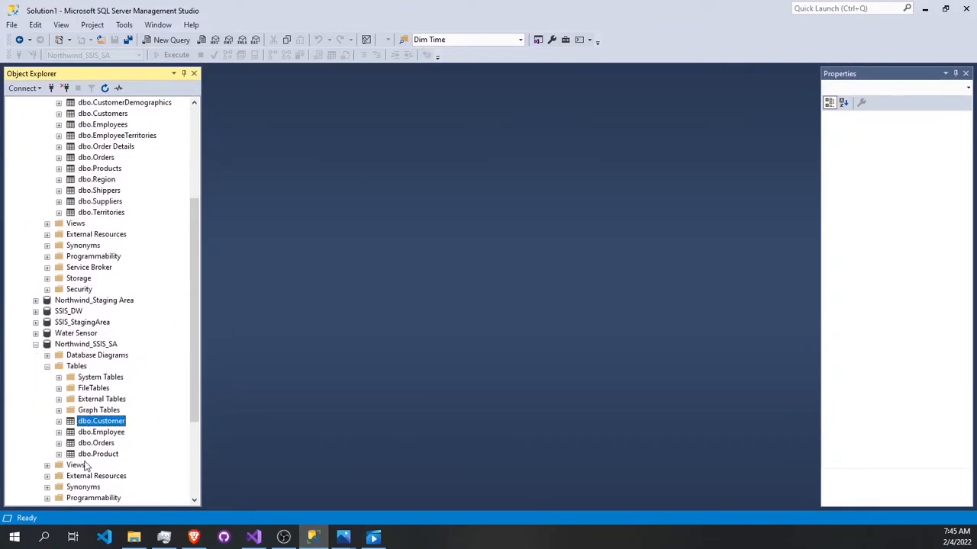
pyautogui.click(106, 456)
pyautogui.rightClick(106, 455)
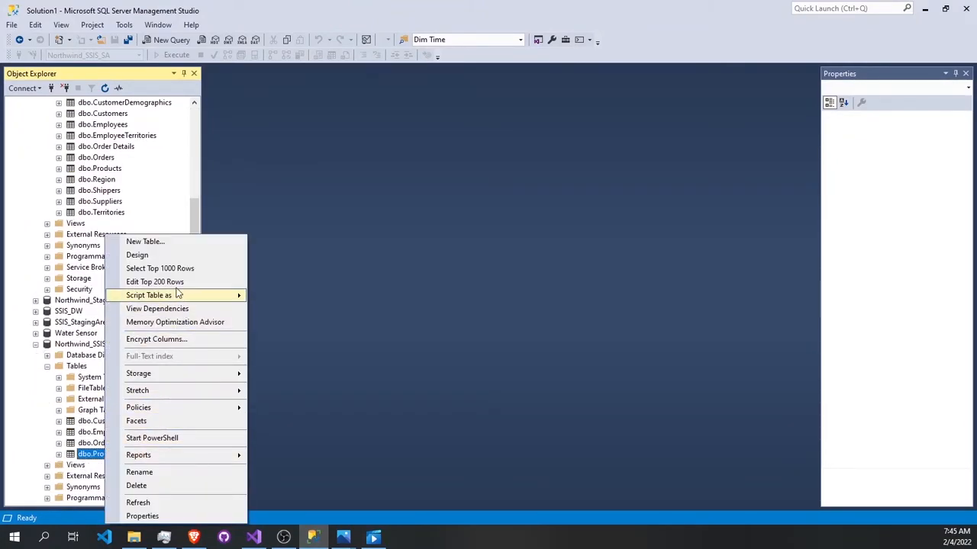
pyautogui.click(174, 269)
pyautogui.scroll(-20, 276, 389)
pyautogui.scroll(20, 276, 390)
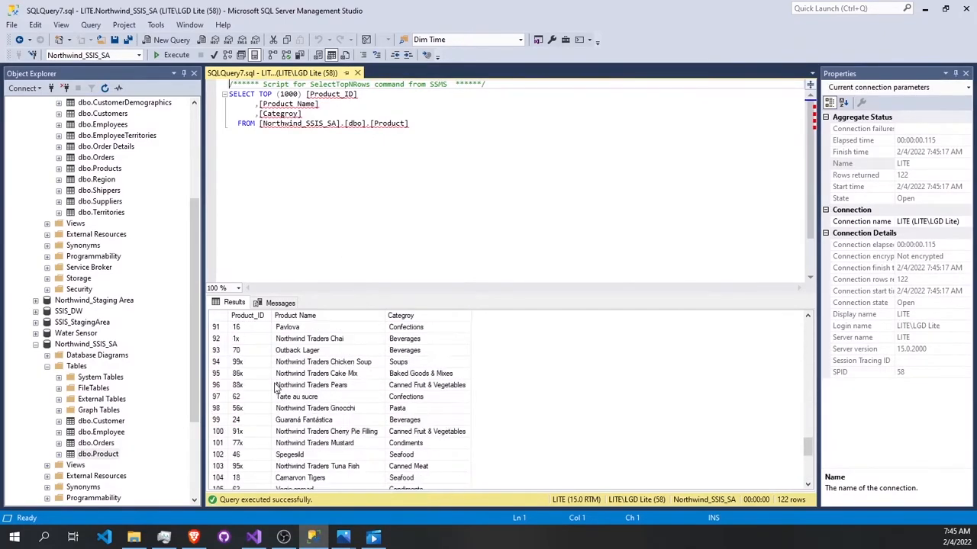
pyautogui.scroll(6, 241, 328)
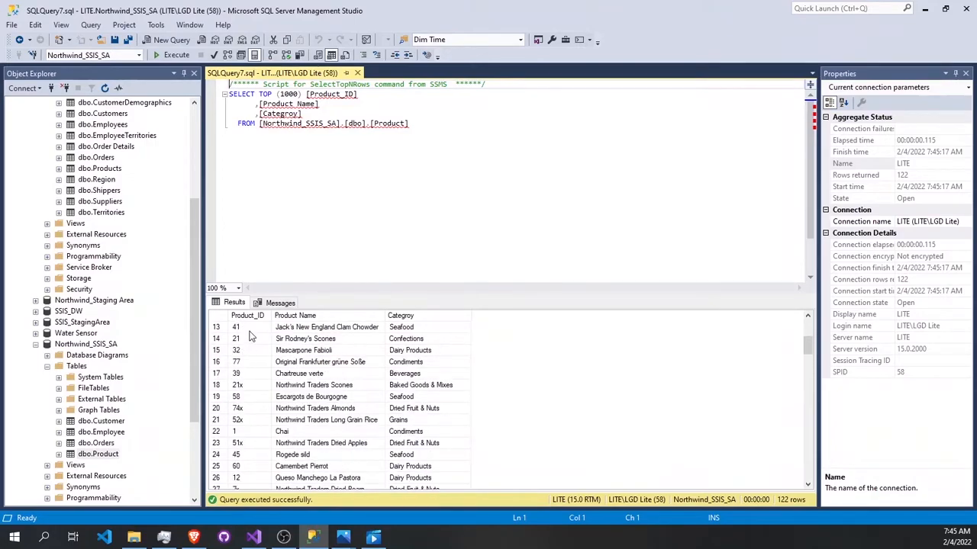
pyautogui.scroll(4, 241, 328)
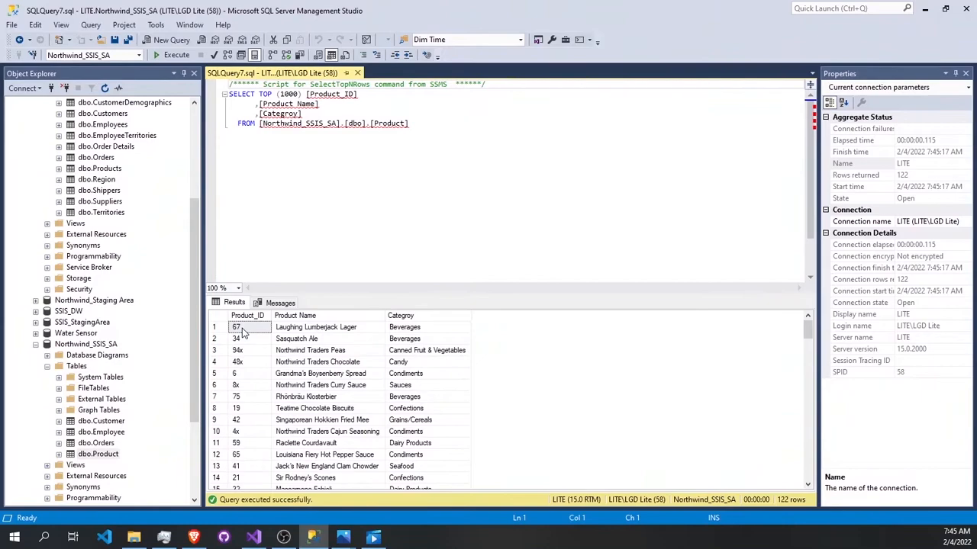
pyautogui.click(357, 72)
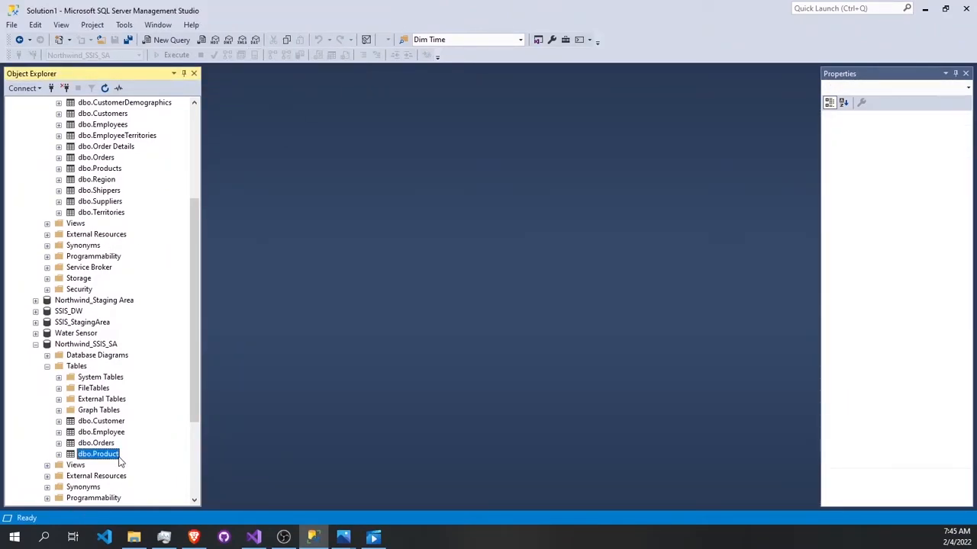
# Step: Query the top 1000 rows of dbo.Products in the Northwind database
pyautogui.scroll(5, 119, 269)
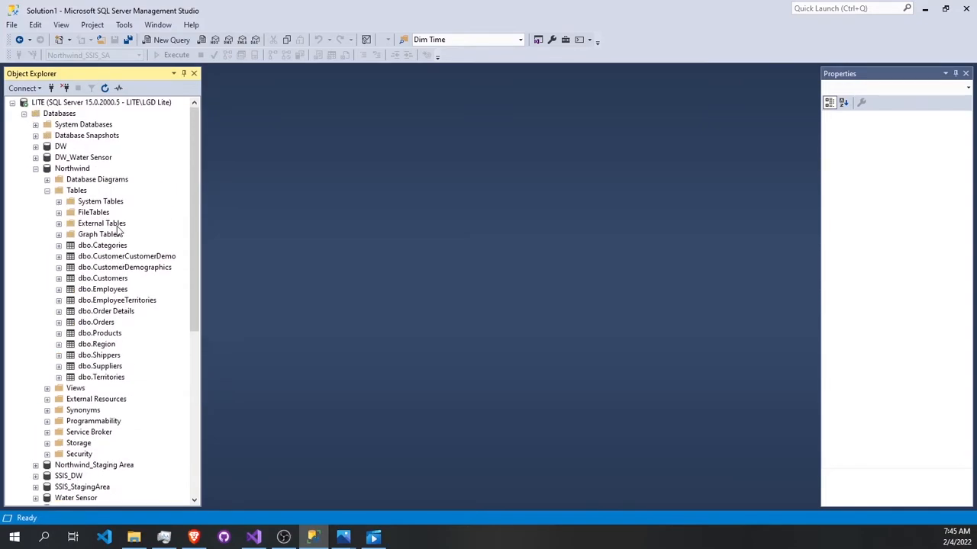
pyautogui.rightClick(112, 333)
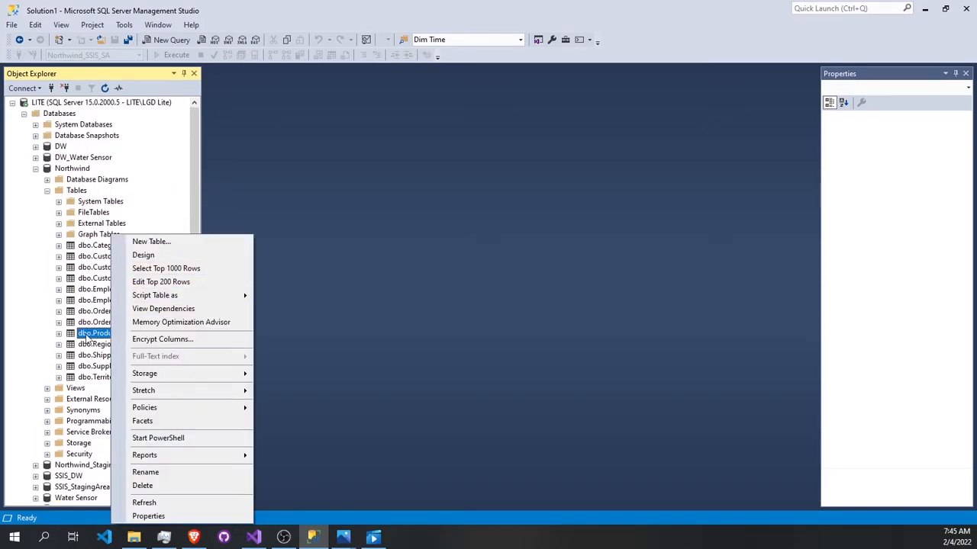
pyautogui.click(87, 338)
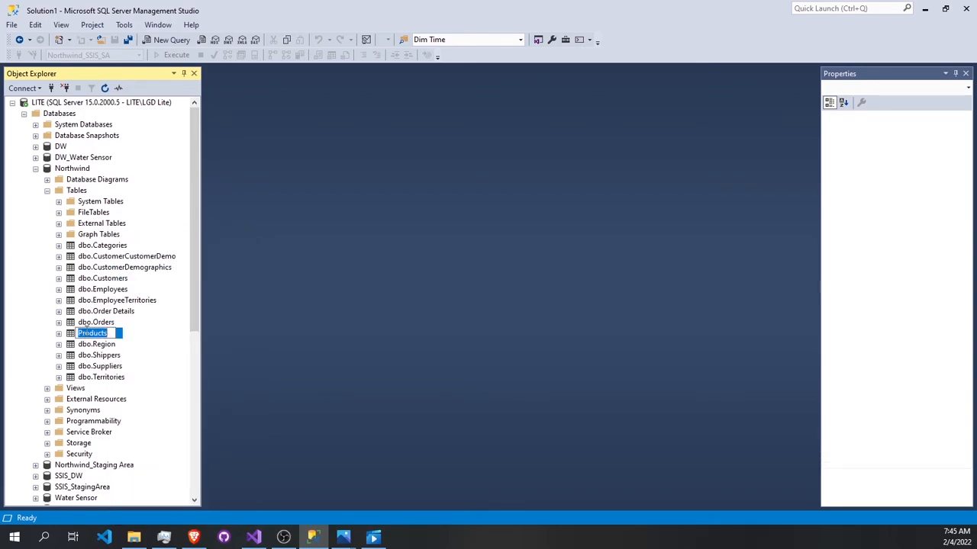
pyautogui.click(68, 341)
pyautogui.rightClick(72, 336)
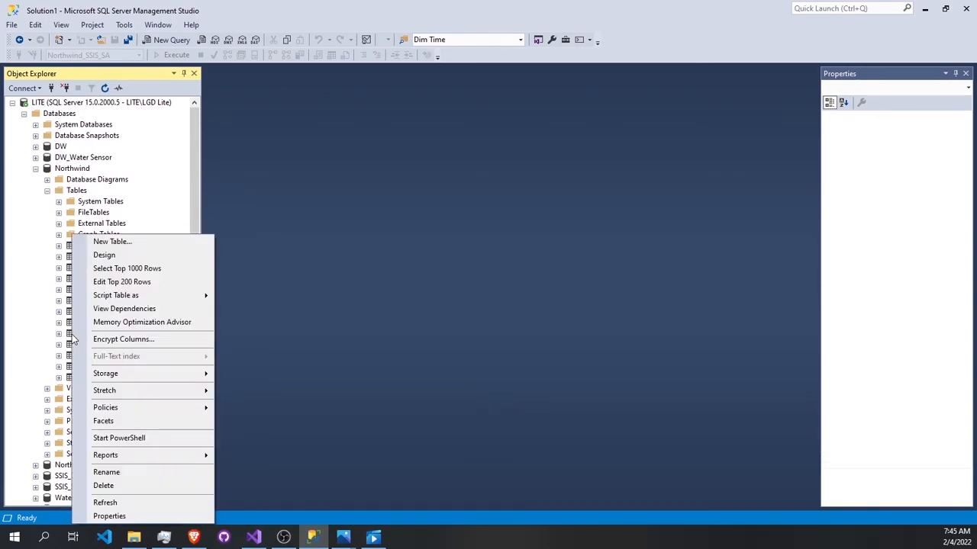
pyautogui.click(137, 269)
# Step: Replace the query's column list with count(*), run it to count the Northwind products, and close the query without saving
pyautogui.moveTo(335, 183); pyautogui.dragTo(260, 95)
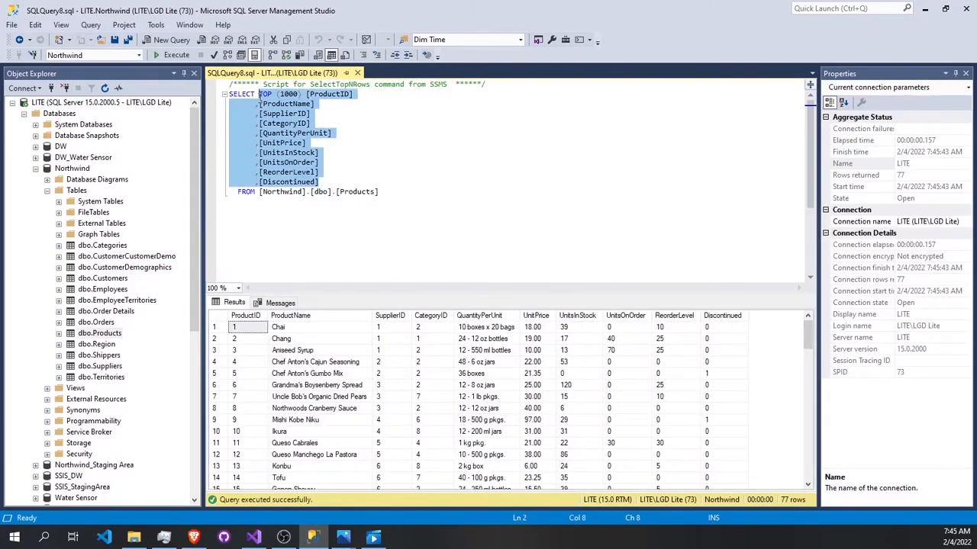
pyautogui.write('count(*')
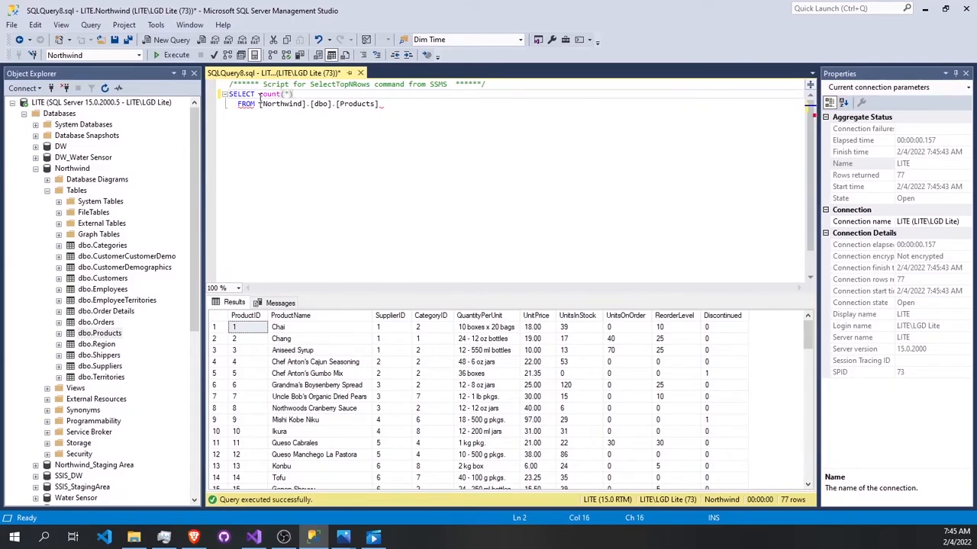
pyautogui.moveTo(380, 103); pyautogui.dragTo(230, 95)
pyautogui.moveTo(459, 161); pyautogui.dragTo(205, 79)
pyautogui.click(177, 57)
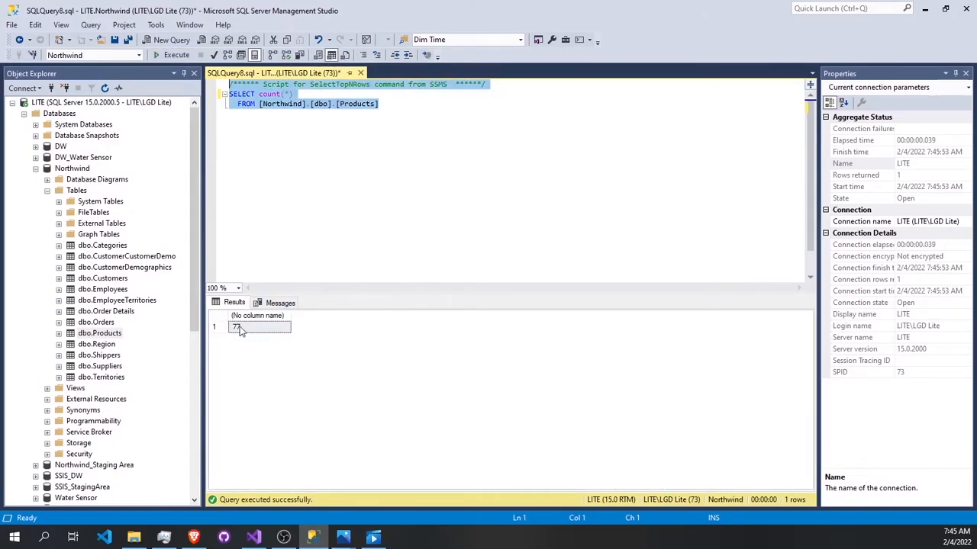
pyautogui.click(360, 73)
pyautogui.click(532, 341)
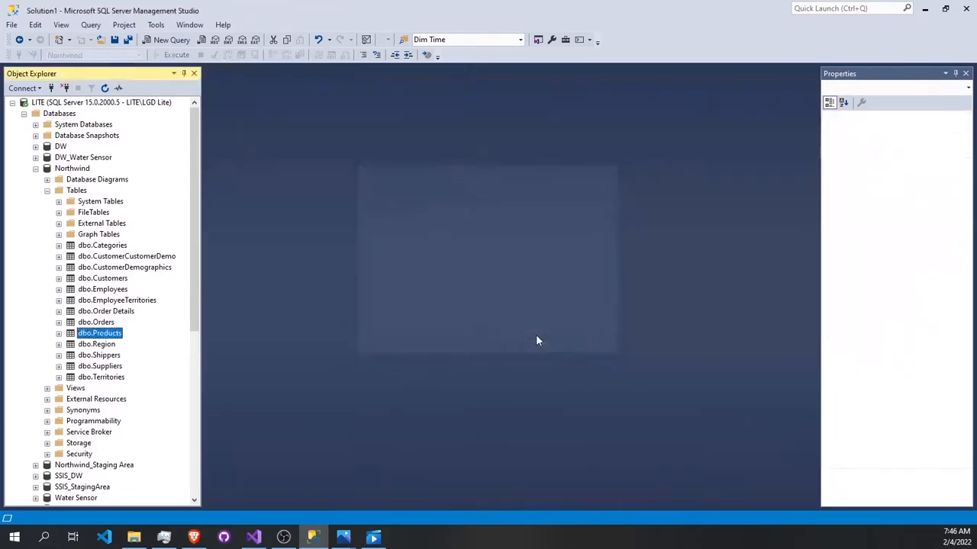
# Step: Query the top 1000 rows of dbo.Product in Northwind_Staging Area, examine the returned products, and close the query
pyautogui.scroll(-1, 81, 302)
pyautogui.click(36, 432)
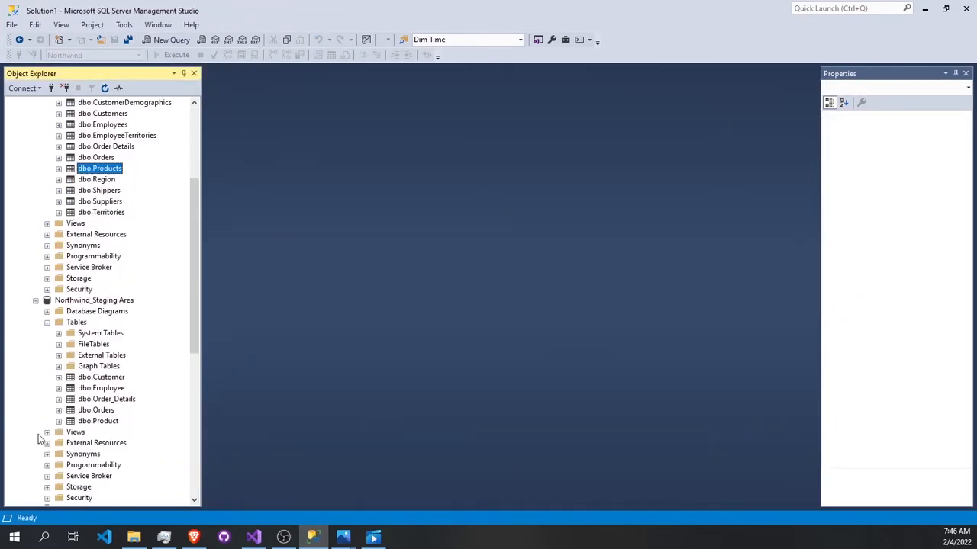
pyautogui.rightClick(114, 421)
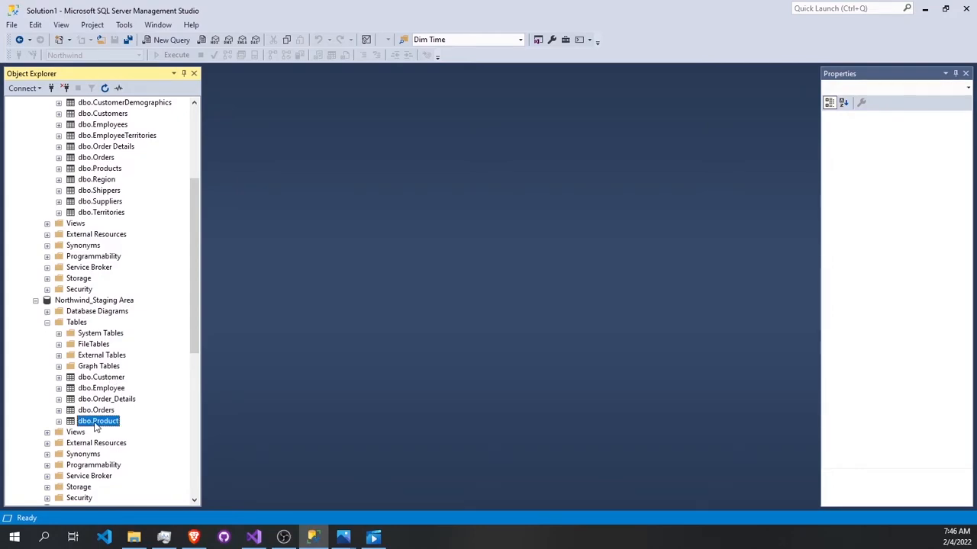
pyautogui.click(150, 268)
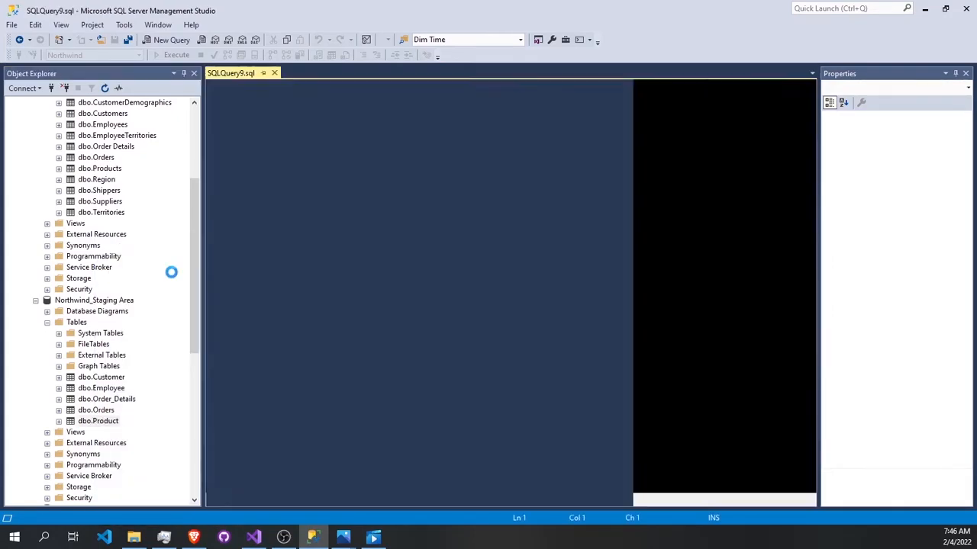
pyautogui.moveTo(319, 114); pyautogui.dragTo(264, 98)
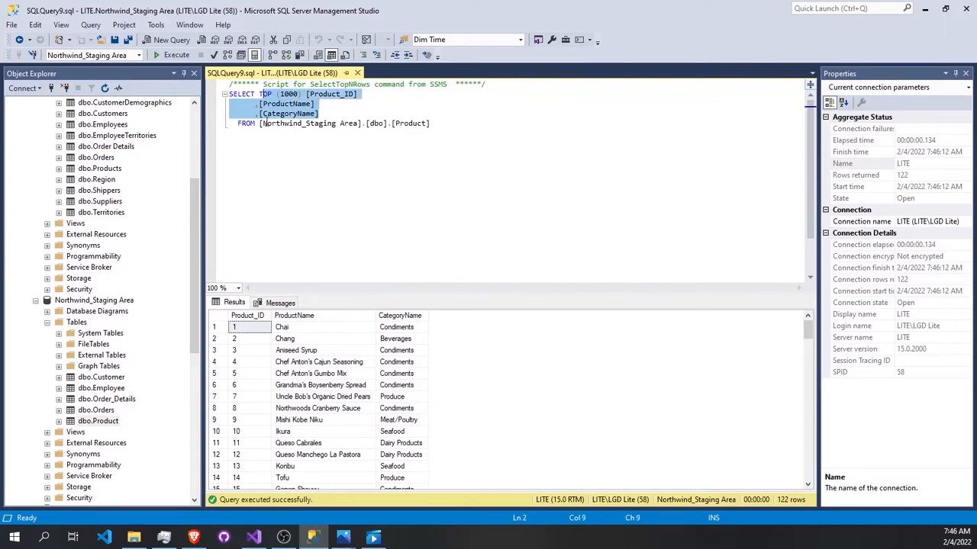
pyautogui.scroll(-1, 294, 244)
pyautogui.scroll(-11, 308, 379)
pyautogui.scroll(-20, 308, 380)
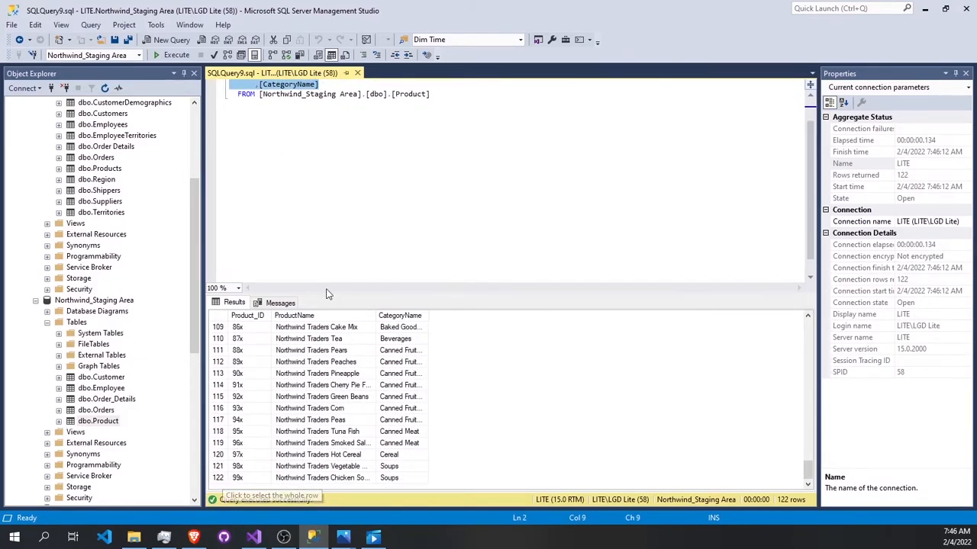
pyautogui.click(357, 72)
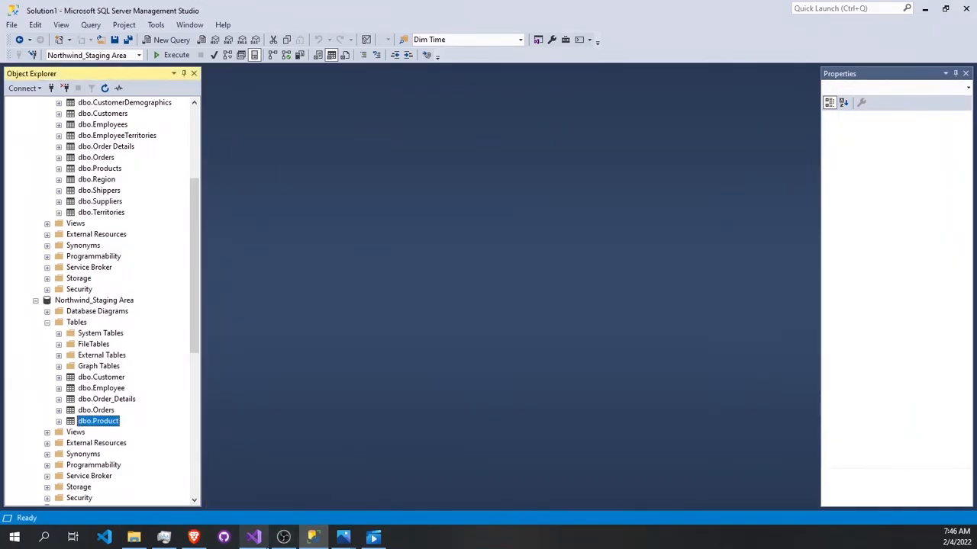
# Step: Switch to Visual Studio, stop debugging the Product package, and close the package
pyautogui.click(253, 537)
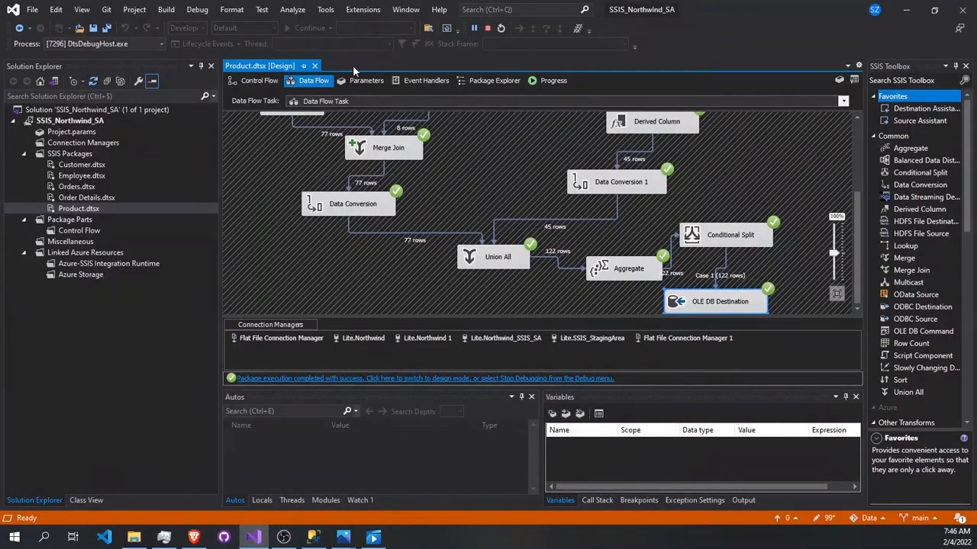
pyautogui.click(487, 27)
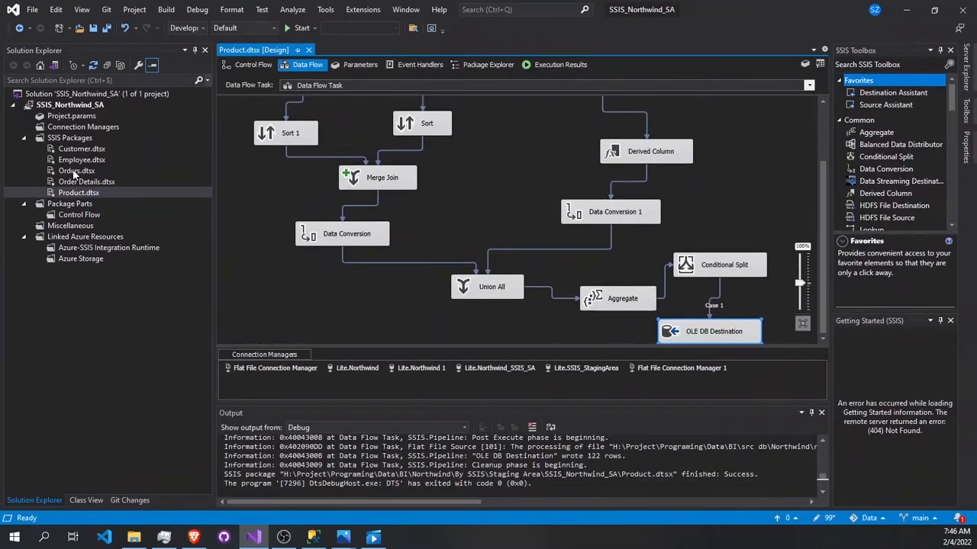
pyautogui.click(309, 50)
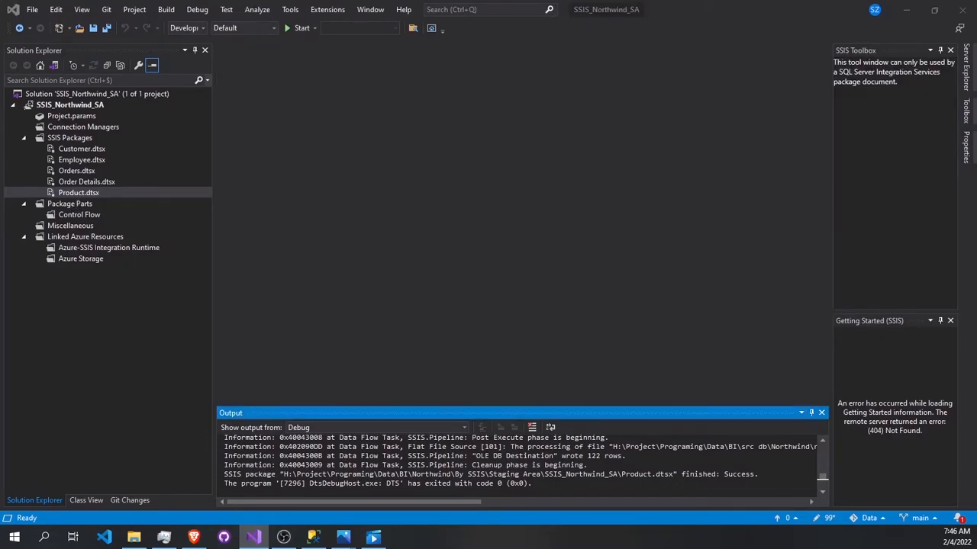
pyautogui.hotkey('alt', 'Tab')
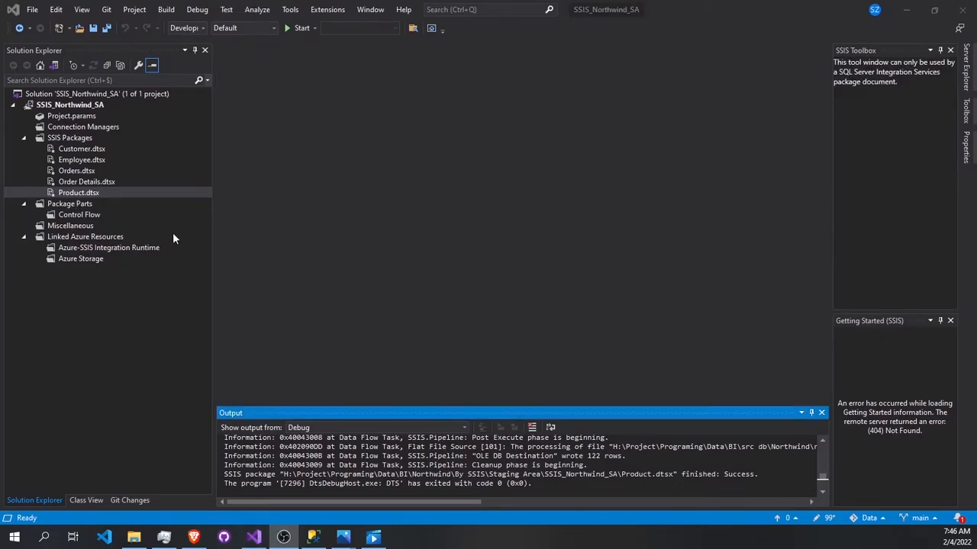
# Step: In the Orders package's Data Flow Task, create a new flat file connection to the Orders CSV file for the Flat File Source
pyautogui.doubleClick(76, 171)
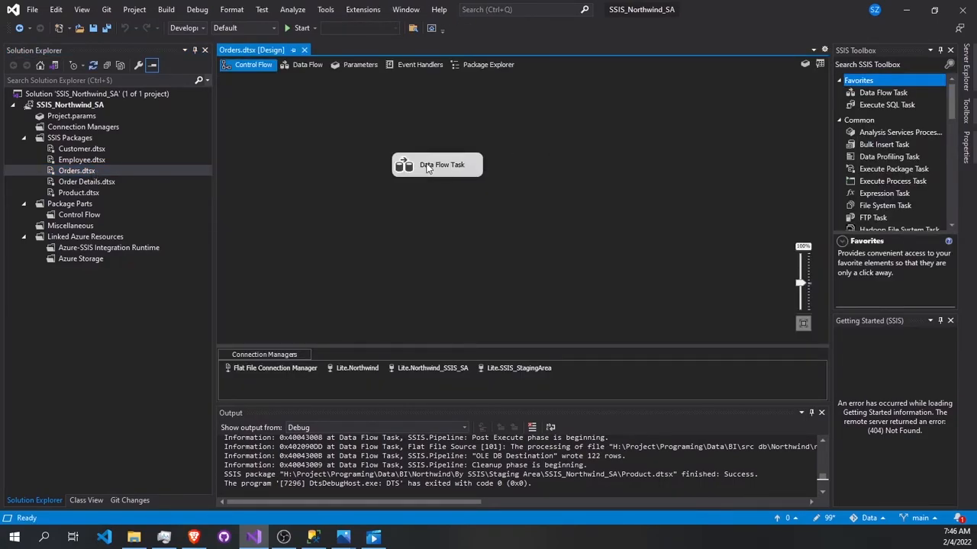
pyautogui.doubleClick(427, 167)
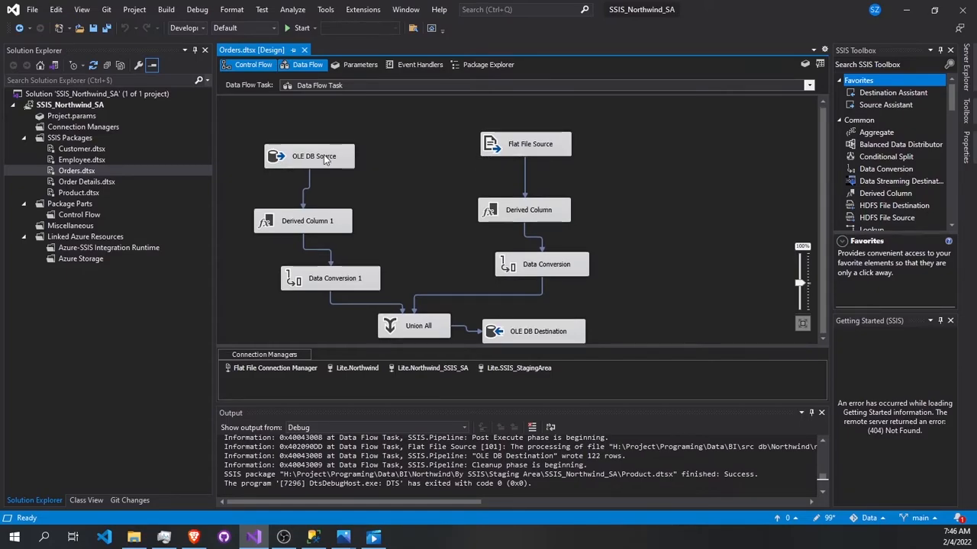
pyautogui.doubleClick(525, 148)
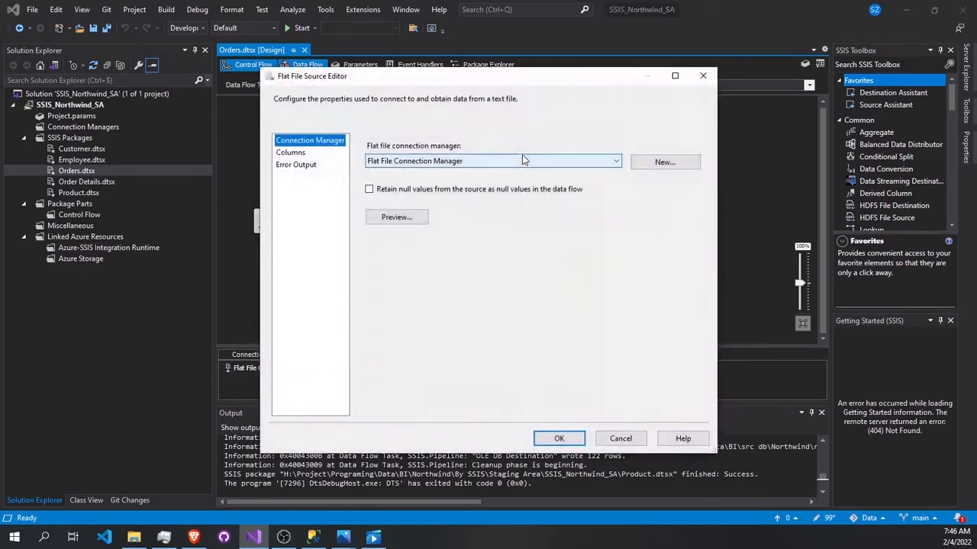
pyautogui.click(678, 173)
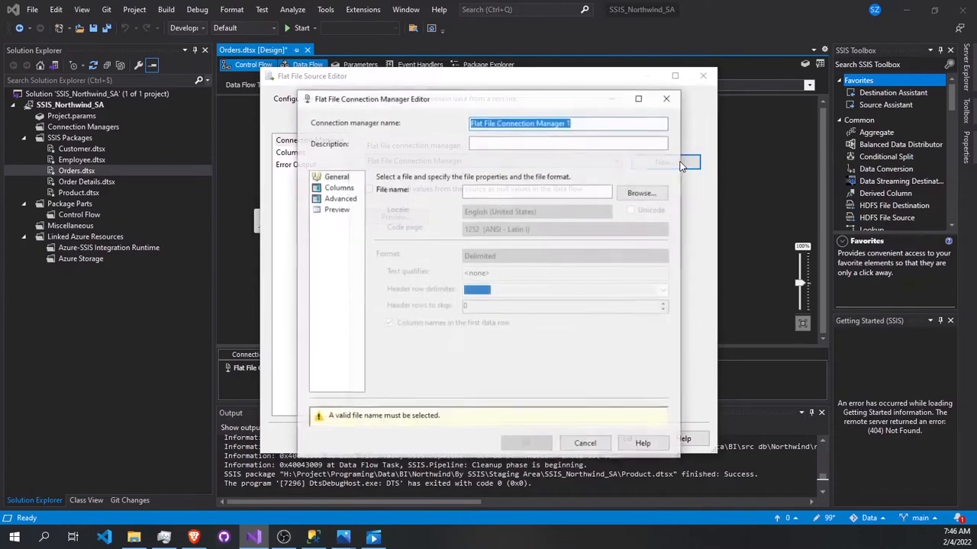
pyautogui.click(658, 193)
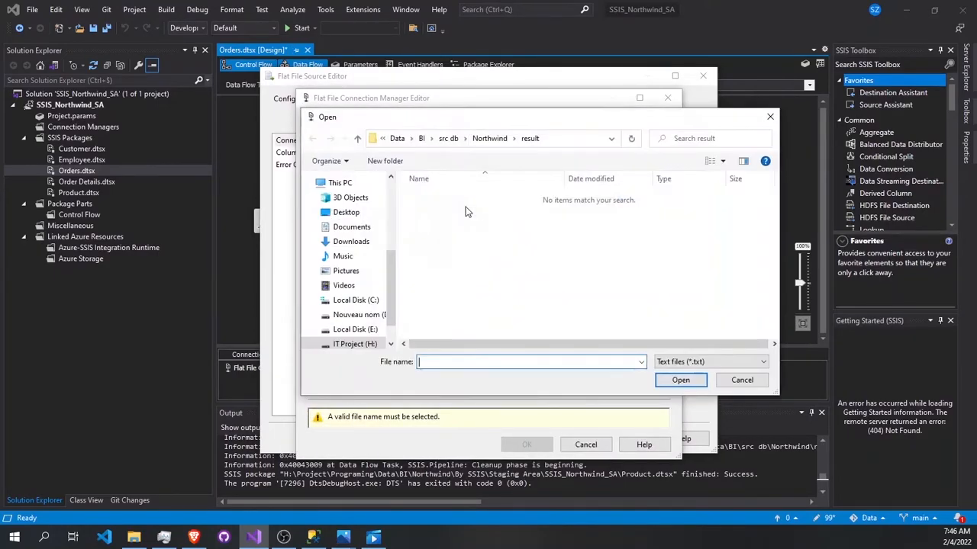
pyautogui.click(740, 362)
pyautogui.click(675, 383)
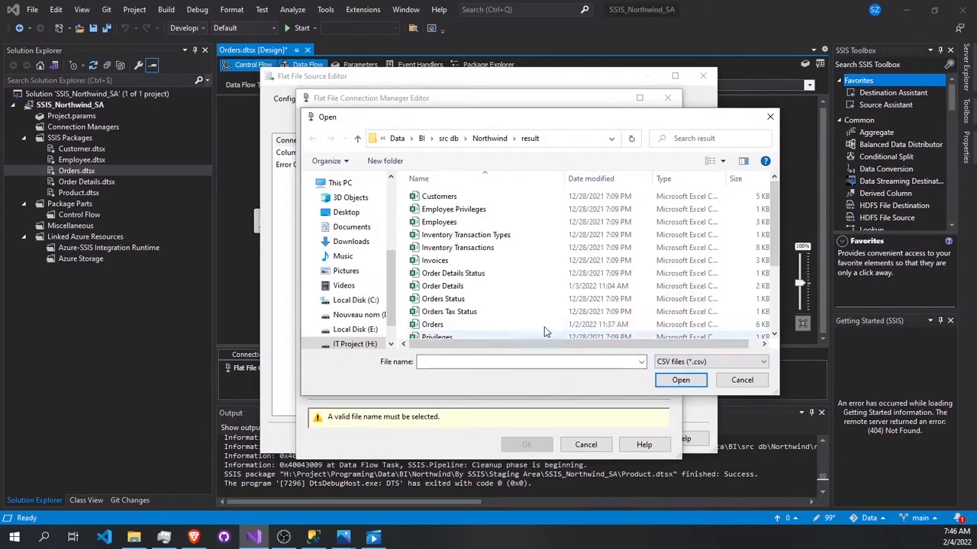
pyautogui.doubleClick(441, 325)
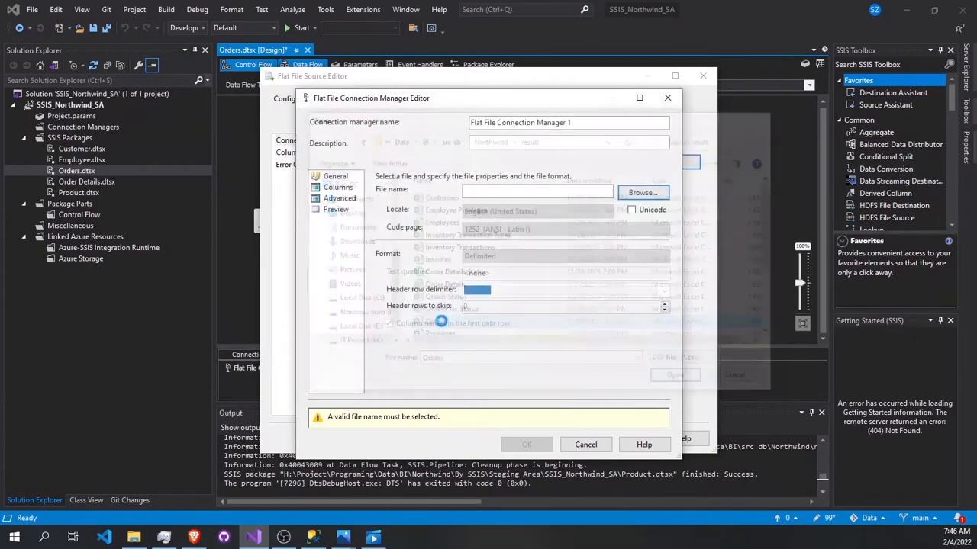
pyautogui.click(337, 187)
pyautogui.moveTo(416, 349)
pyautogui.mouseDown()
pyautogui.moveTo(508, 349)
pyautogui.moveTo(416, 349)
pyautogui.mouseUp()
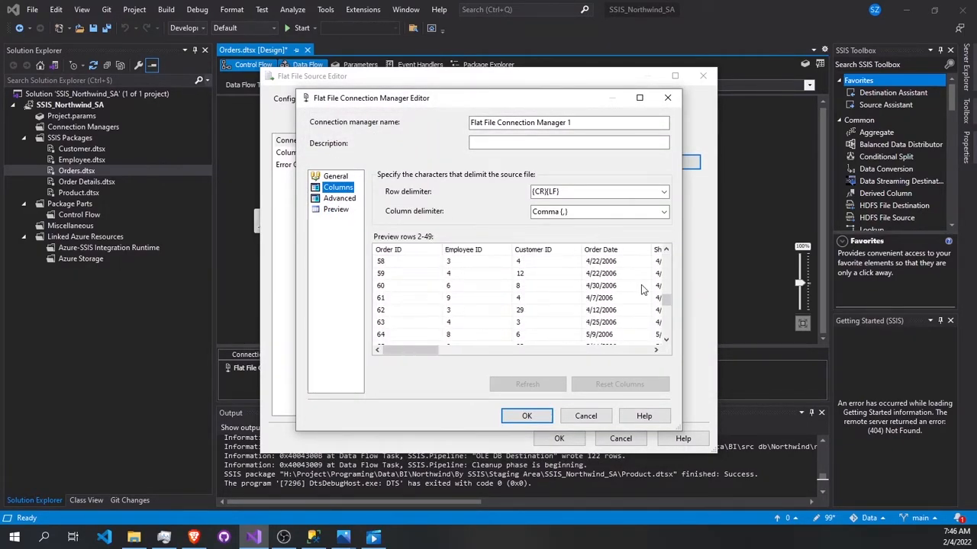
pyautogui.click(516, 414)
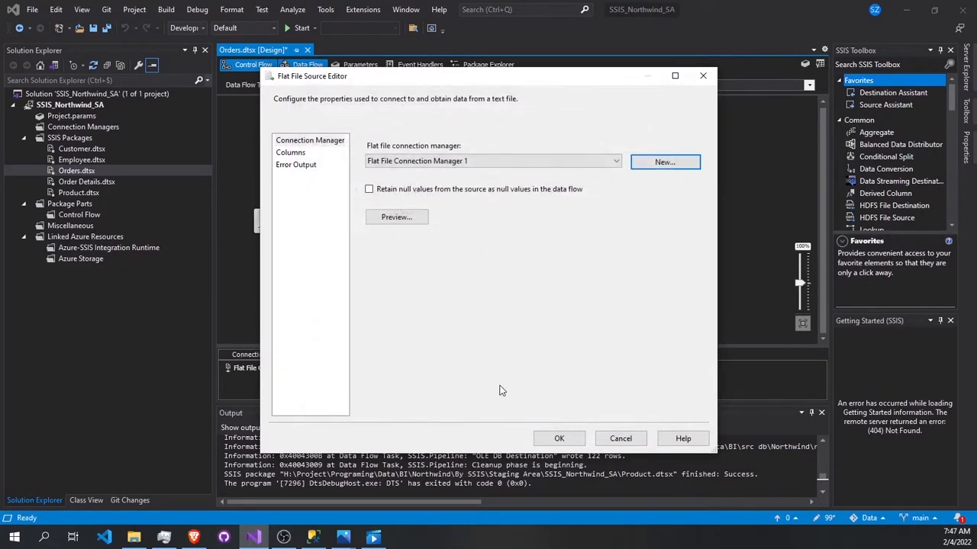
# Step: Review the Flat File Source's columns, preview its sample data, and accept the source with Flat File Connection Manager 1
pyautogui.click(300, 154)
pyautogui.scroll(-5, 555, 343)
pyautogui.scroll(5, 561, 349)
pyautogui.click(309, 140)
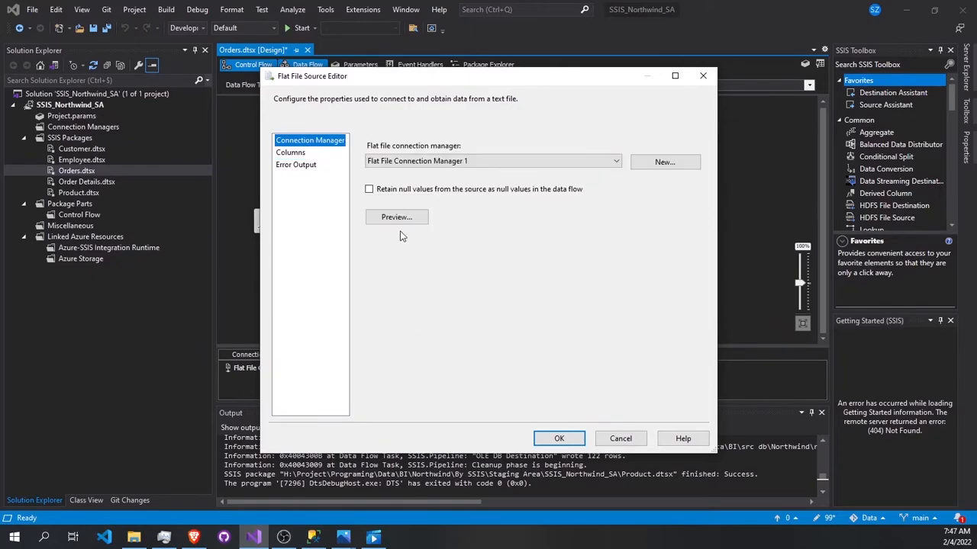
pyautogui.click(403, 220)
pyautogui.moveTo(423, 345); pyautogui.dragTo(479, 346)
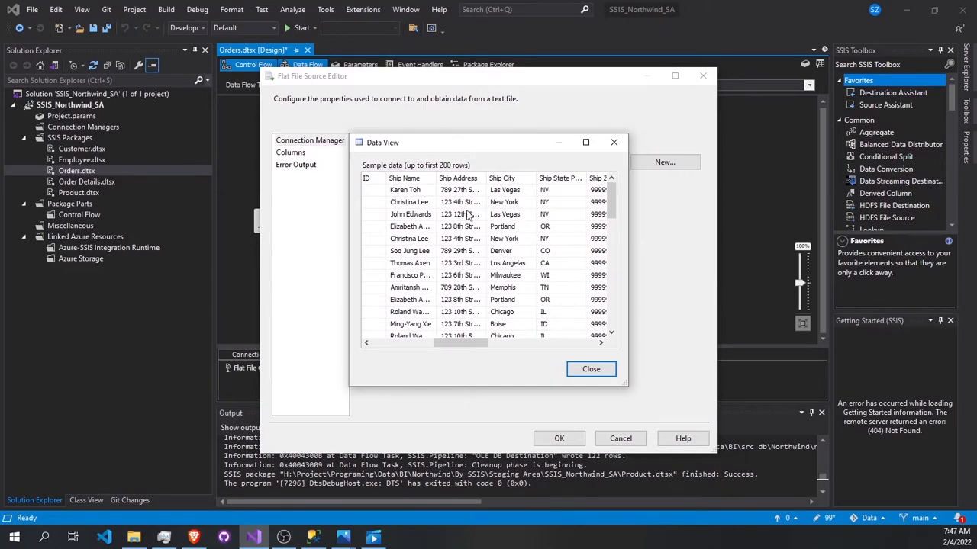
pyautogui.moveTo(462, 345); pyautogui.dragTo(423, 347)
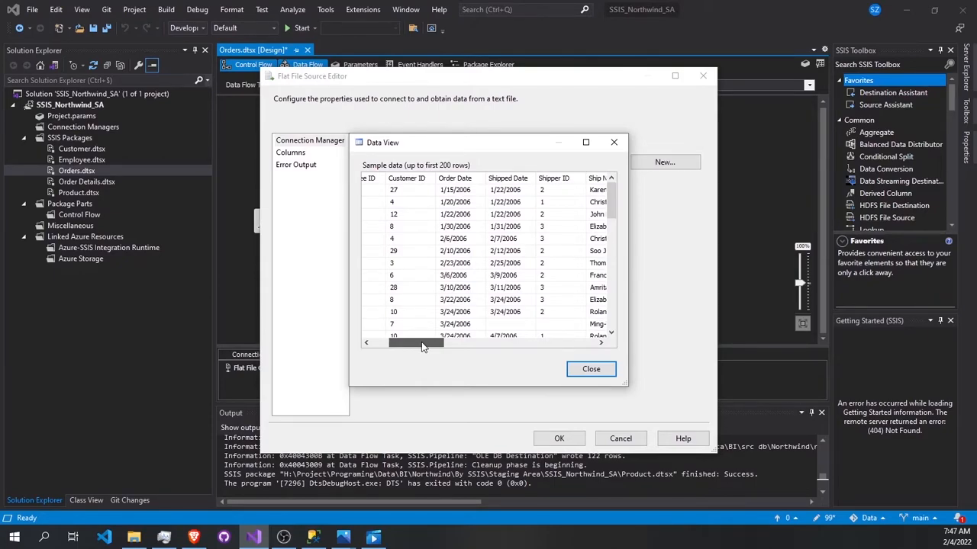
pyautogui.moveTo(423, 347); pyautogui.dragTo(405, 344)
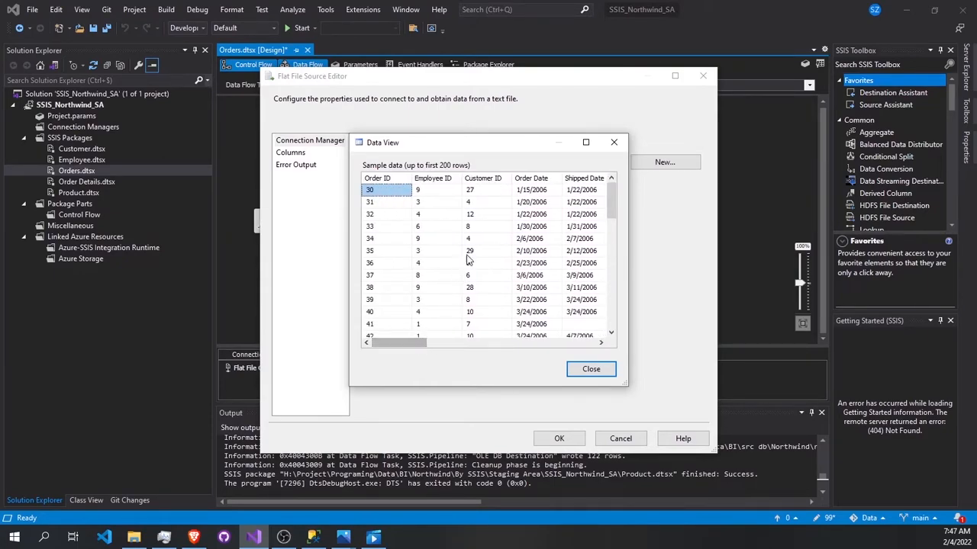
pyautogui.click(591, 369)
pyautogui.click(561, 439)
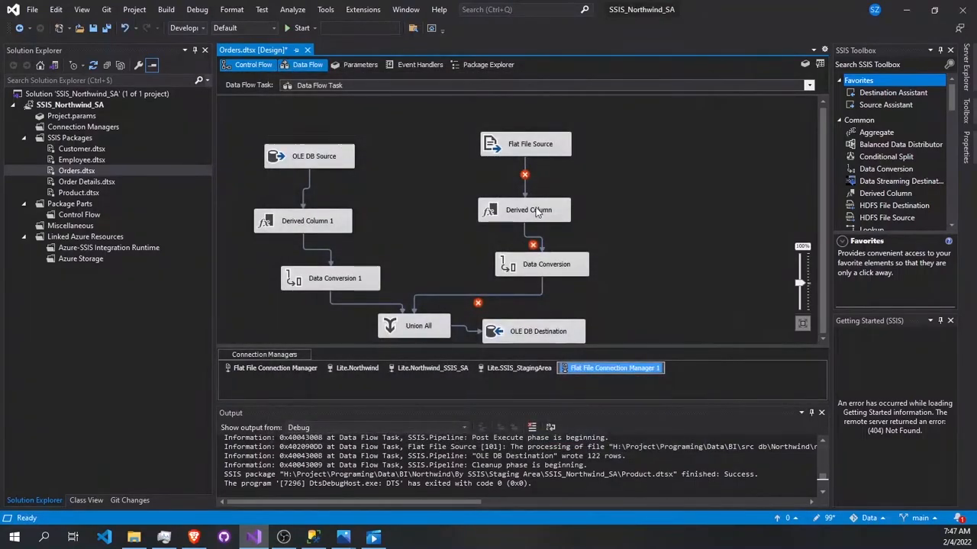
# Step: Recheck the external and output columns of the Orders Flat File Source
pyautogui.doubleClick(534, 149)
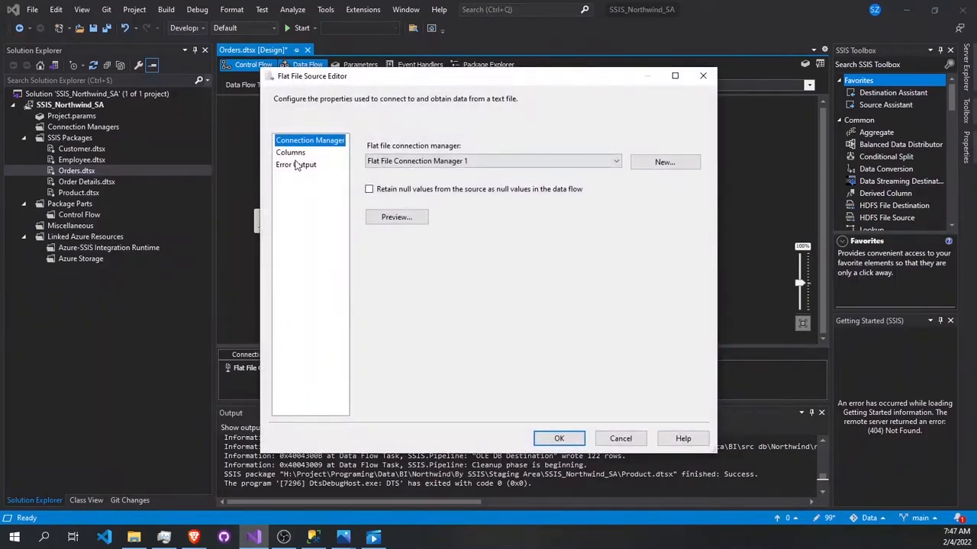
pyautogui.click(291, 152)
pyautogui.scroll(-5, 543, 377)
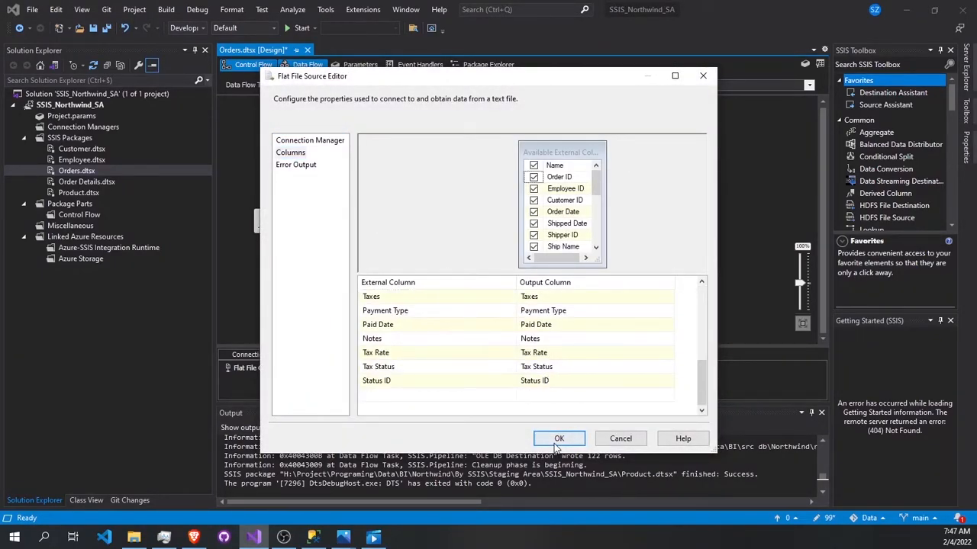
pyautogui.click(558, 439)
# Step: Examine the input columns and expressions of the Derived Column transformation below the Flat File Source
pyautogui.doubleClick(534, 209)
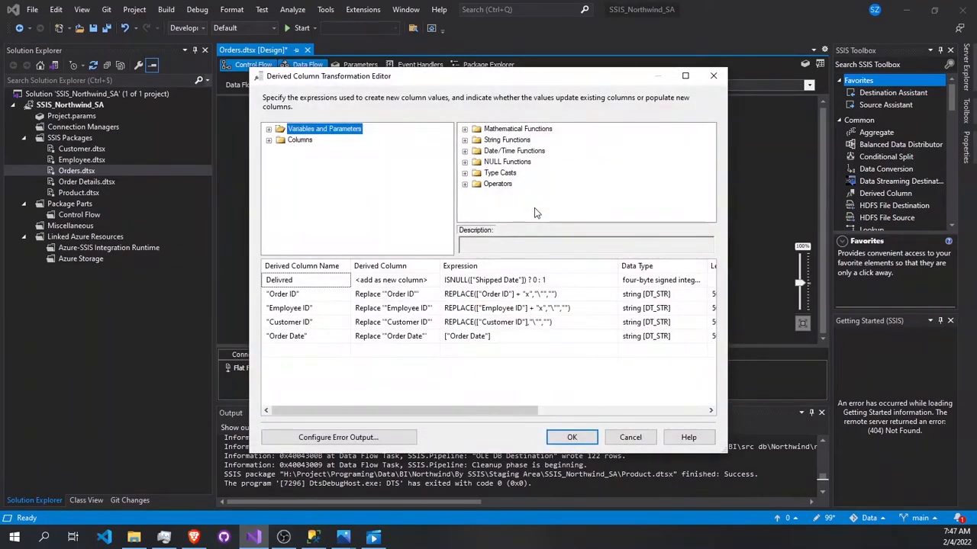
pyautogui.click(268, 140)
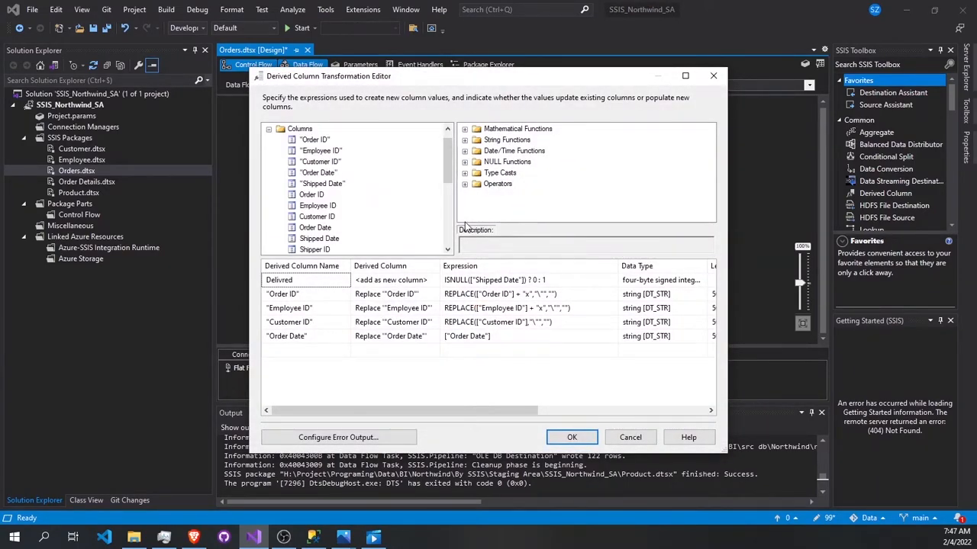
pyautogui.scroll(-5, 415, 201)
pyautogui.scroll(2, 416, 201)
pyautogui.scroll(4, 416, 201)
# Step: Try to fix the Derived Column transformation by stripping the quotation marks from the Order ID, Employee ID, Customer ID and Order Date column names
pyautogui.click(327, 294)
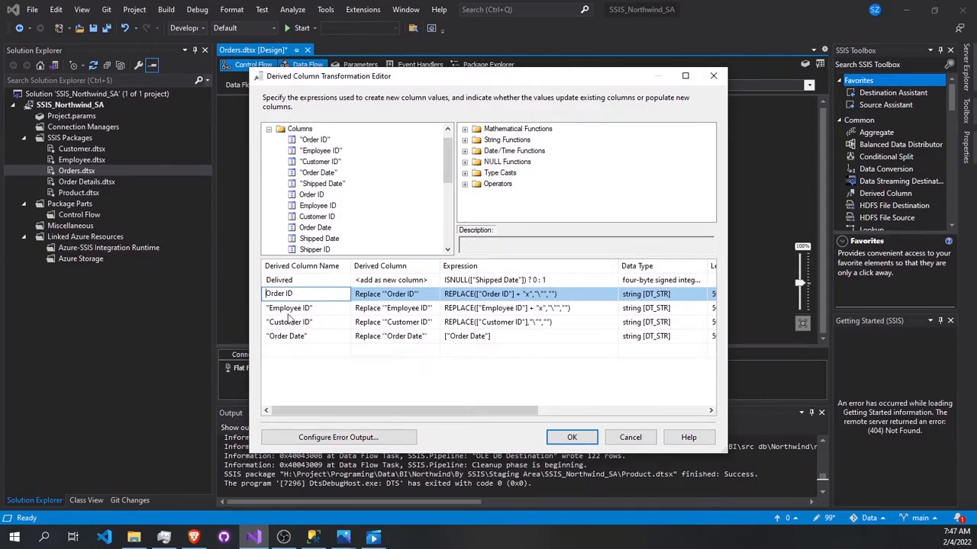
pyautogui.click(324, 307)
pyautogui.press('BackSpace')
pyautogui.click(334, 325)
pyautogui.press('BackSpace')
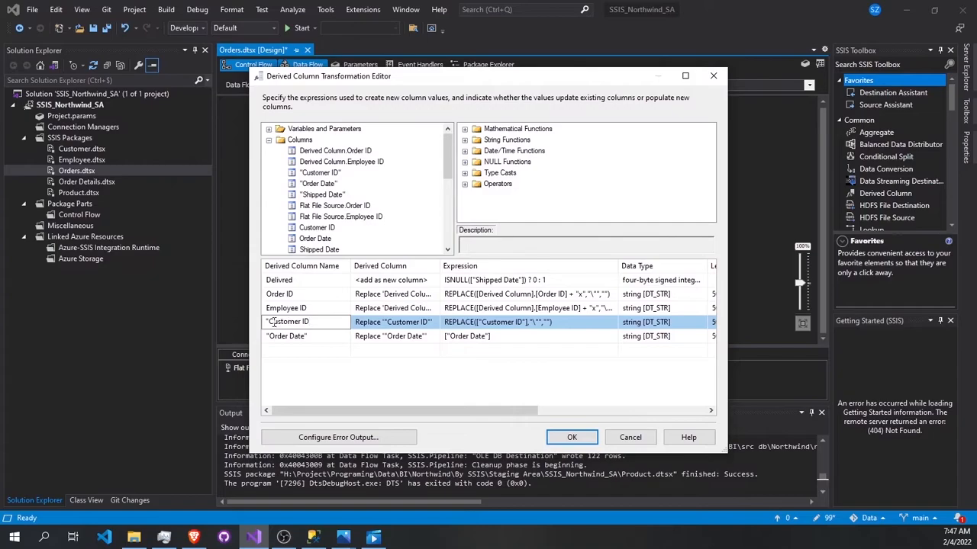
pyautogui.press('BackSpace')
pyautogui.click(319, 338)
pyautogui.click(269, 338)
pyautogui.press('BackSpace')
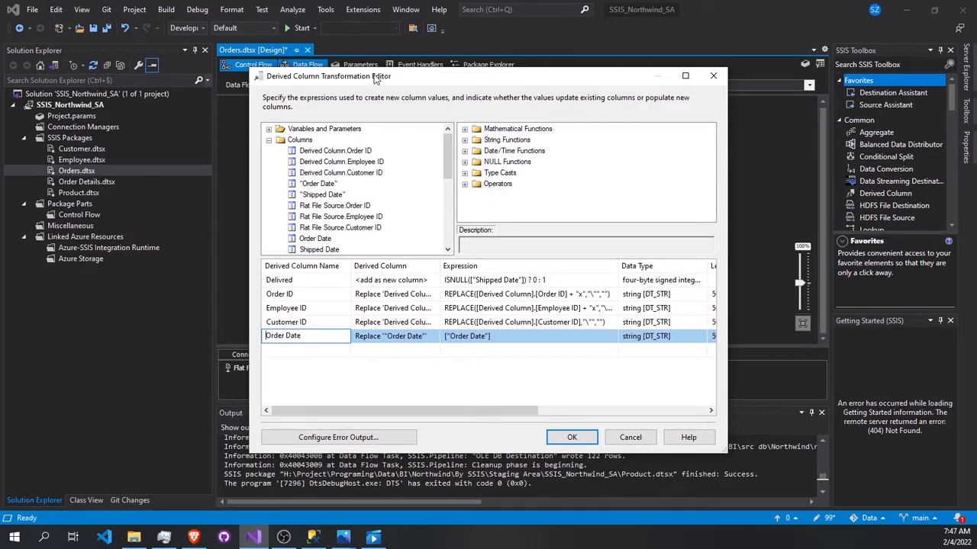
pyautogui.moveTo(382, 81); pyautogui.dragTo(316, 166)
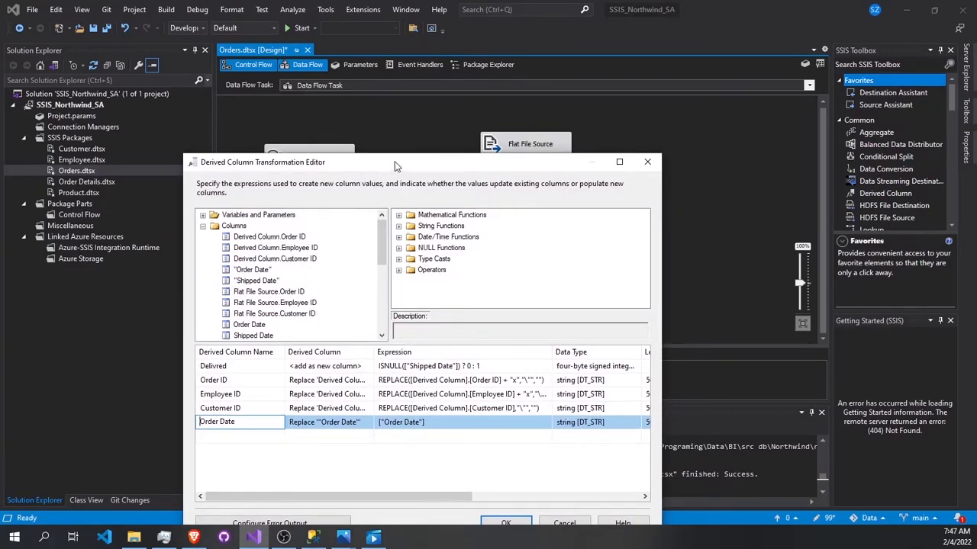
pyautogui.moveTo(432, 173); pyautogui.dragTo(408, 94)
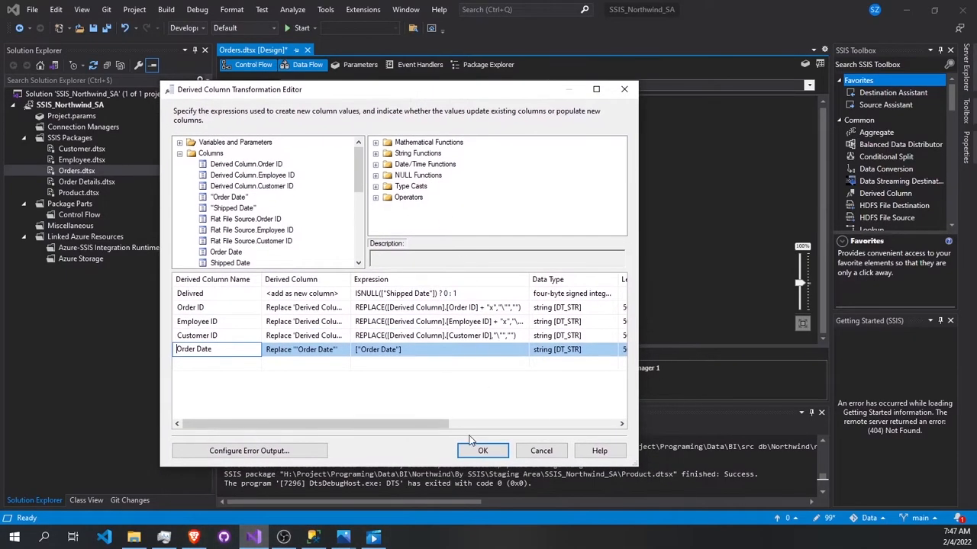
pyautogui.click(485, 449)
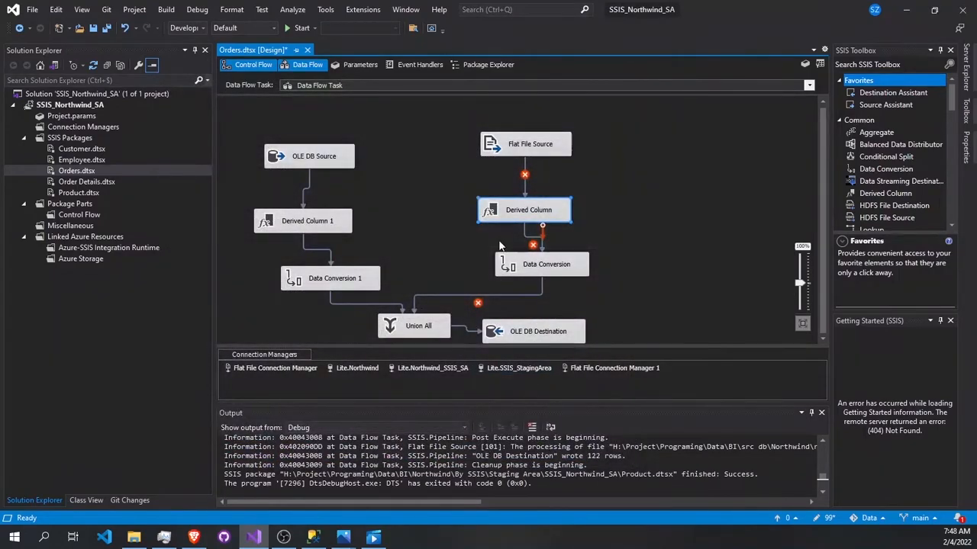
pyautogui.doubleClick(537, 222)
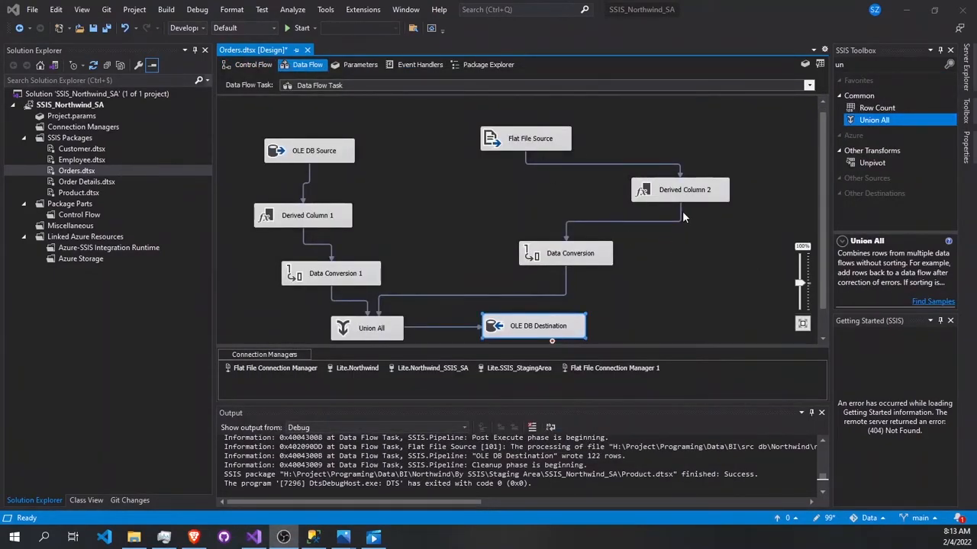
# Step: Review the Derived Column 2 expressions in the Orders data flow and preview the Flat File Source's sample data
pyautogui.doubleClick(690, 198)
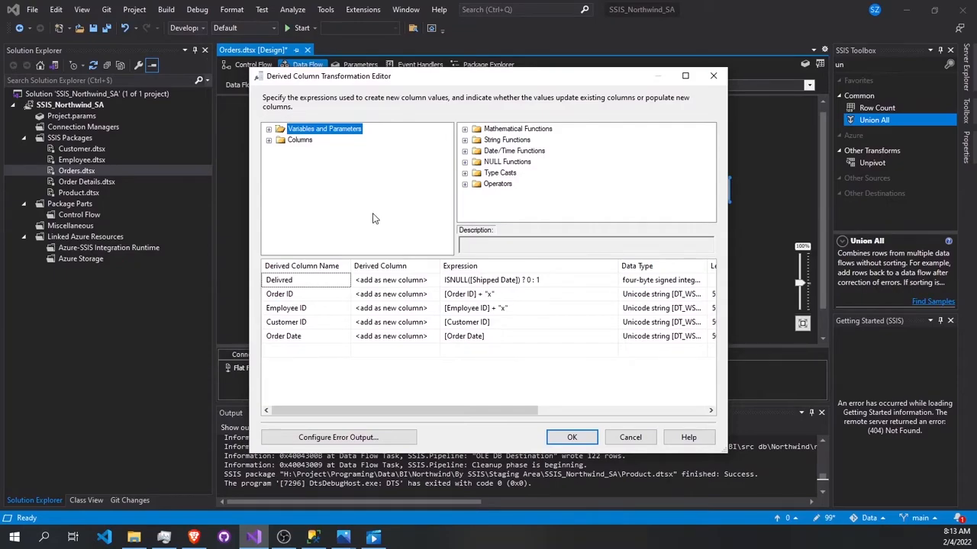
pyautogui.click(572, 437)
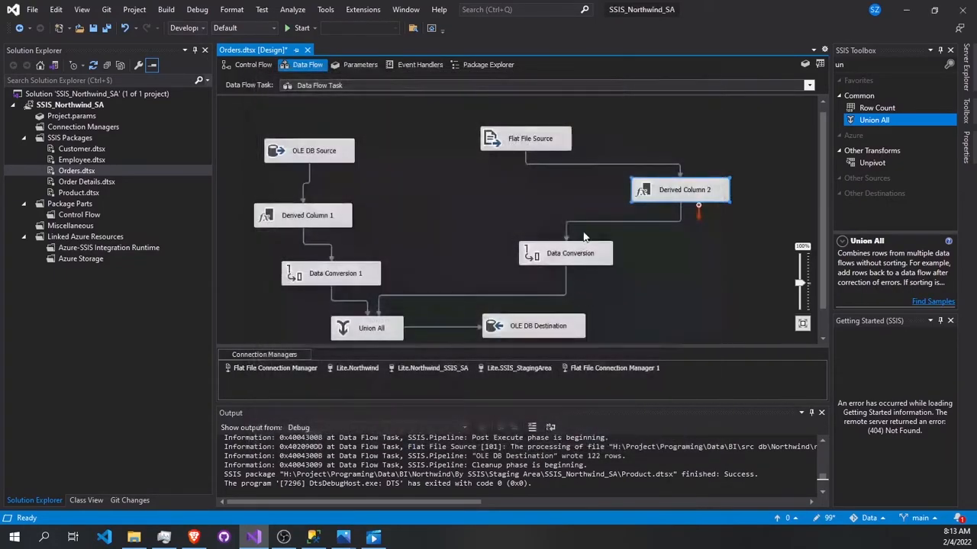
pyautogui.doubleClick(519, 141)
pyautogui.click(396, 218)
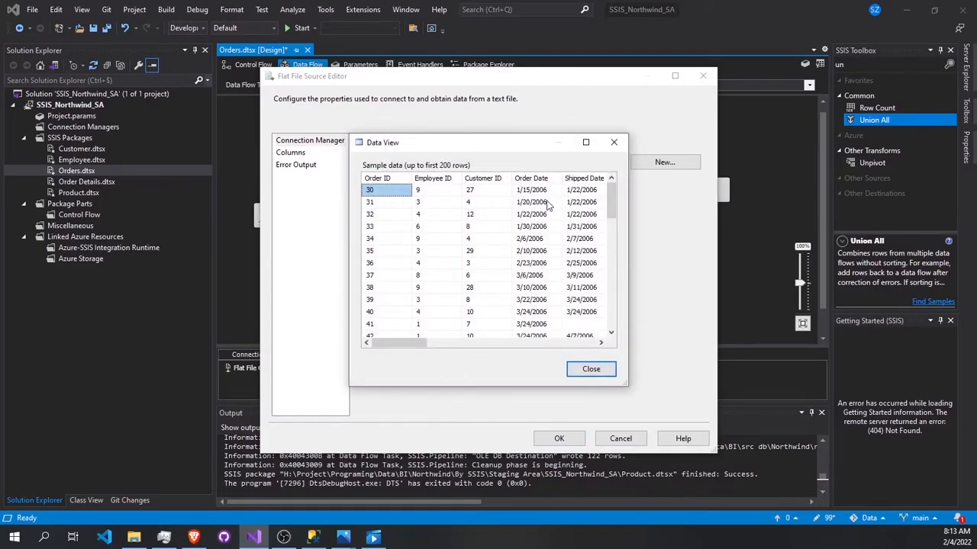
pyautogui.click(590, 369)
pyautogui.click(560, 437)
# Step: Check the column types of the flat file branch's Data Conversion and preview the OLE DB Source's [dbo].[Orders] table
pyautogui.doubleClick(568, 256)
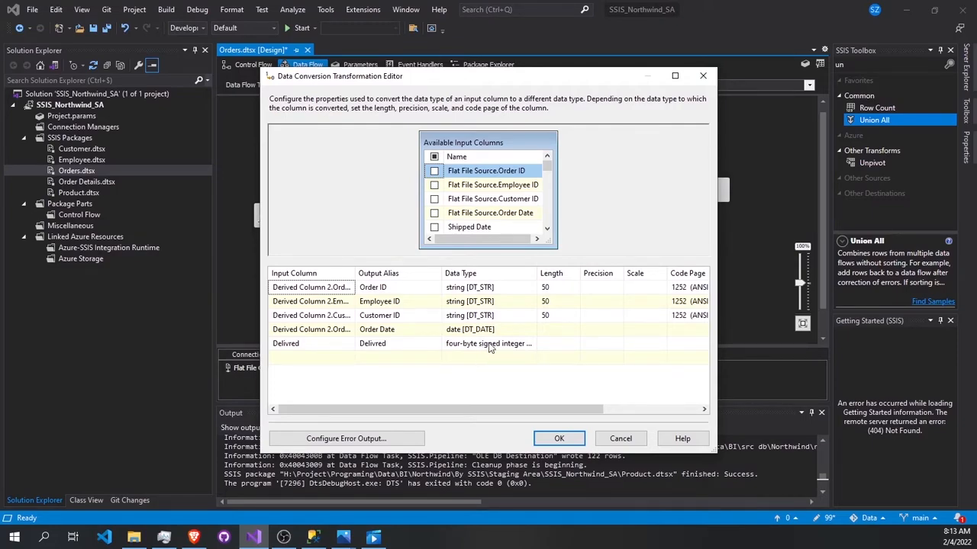
pyautogui.click(558, 439)
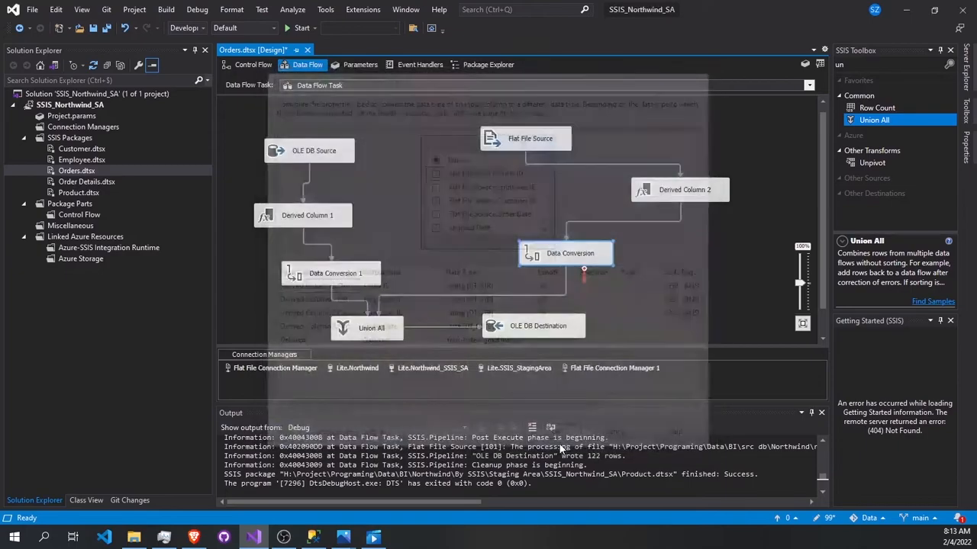
pyautogui.doubleClick(333, 152)
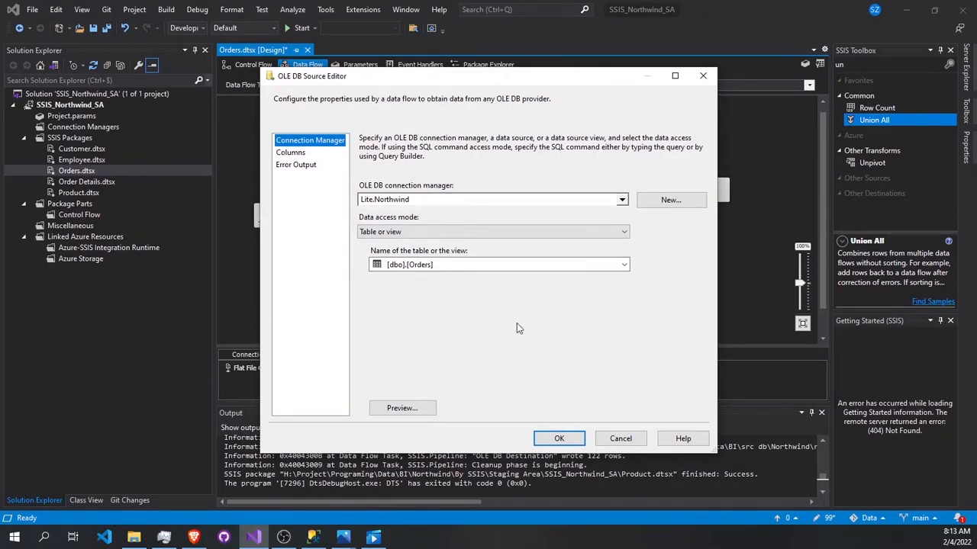
pyautogui.click(402, 408)
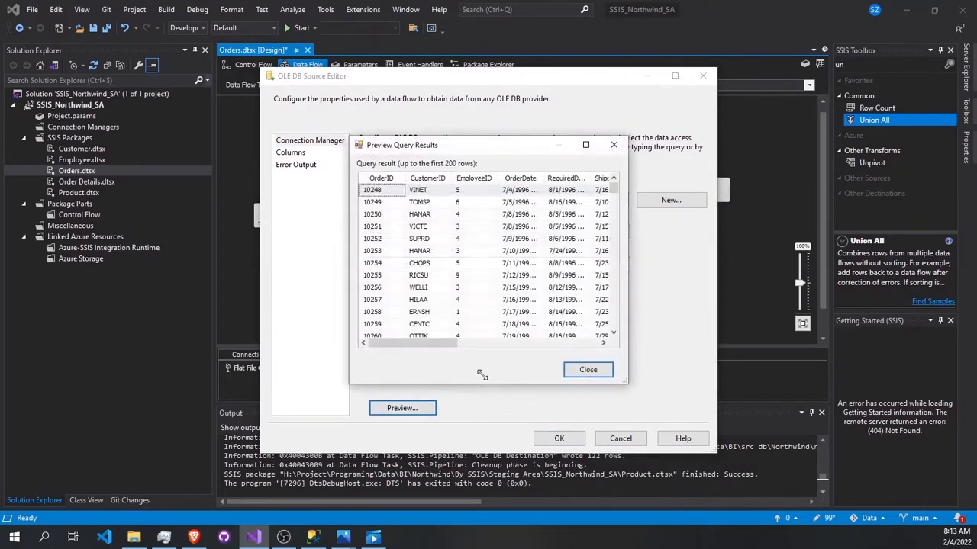
pyautogui.click(589, 370)
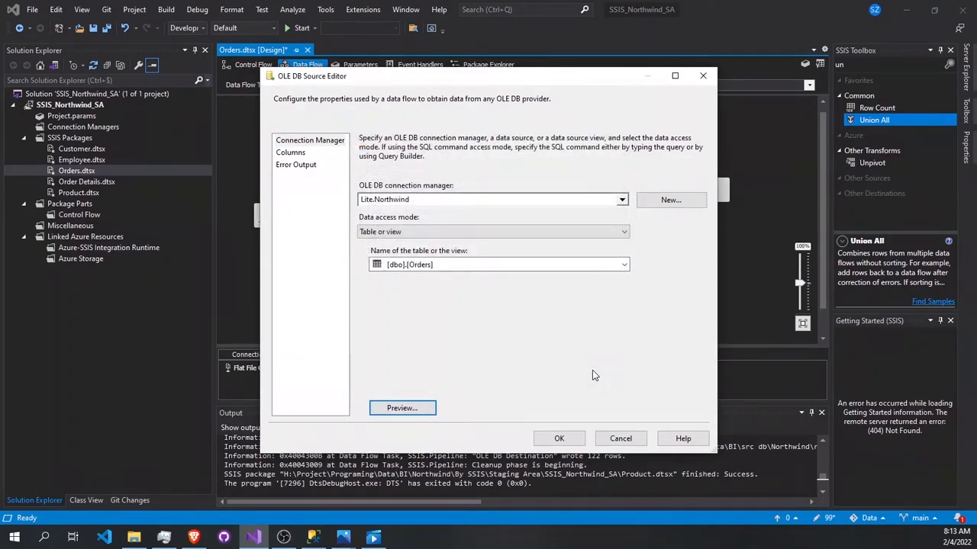
pyautogui.click(620, 443)
# Step: Review the Derived Column 1 expression and the column mappings of the Union All transformation
pyautogui.doubleClick(309, 218)
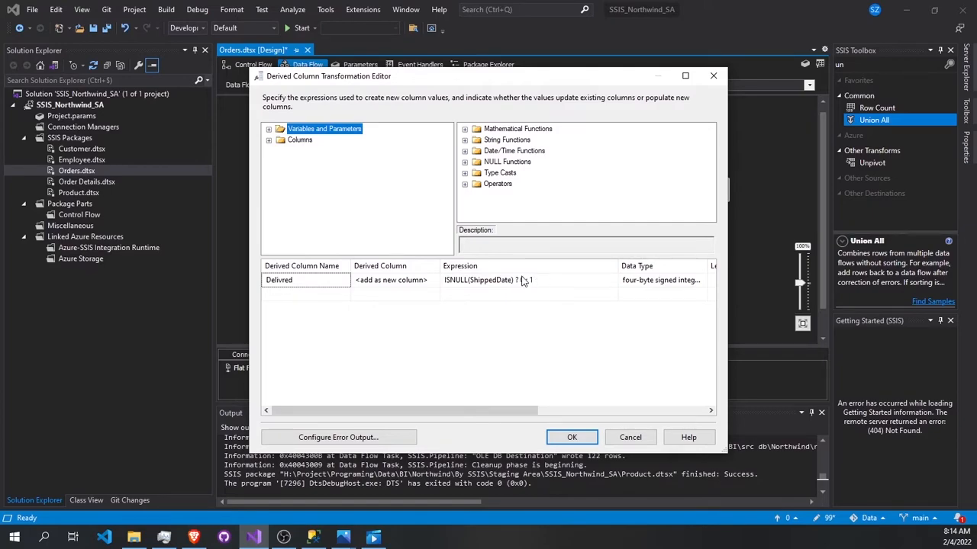
pyautogui.click(572, 438)
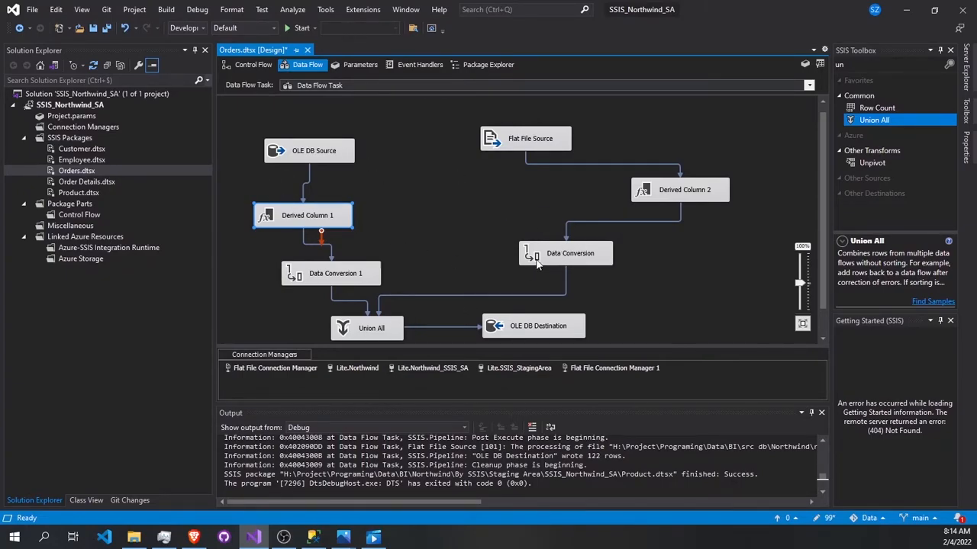
pyautogui.doubleClick(371, 328)
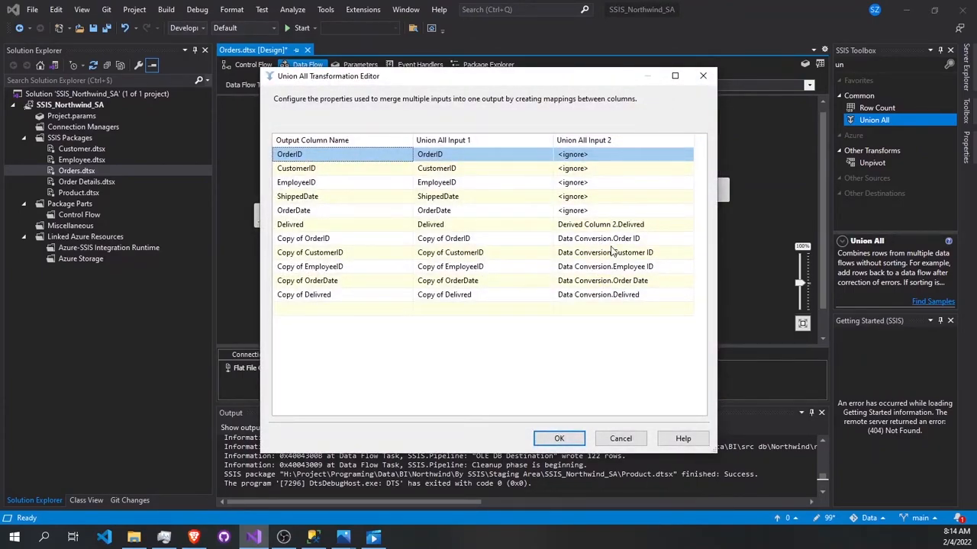
pyautogui.click(558, 438)
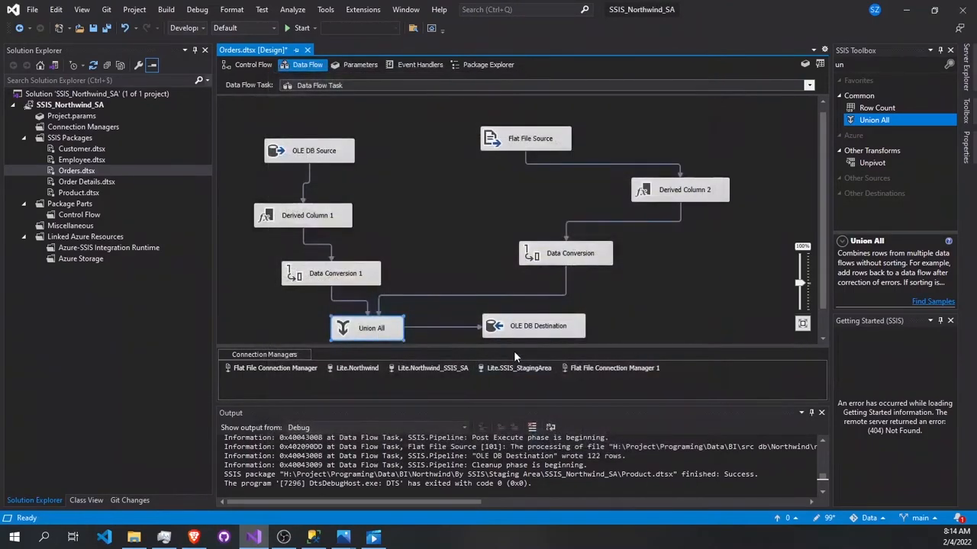
# Step: Check the OLE DB Destination's connection, target table and column mappings
pyautogui.doubleClick(530, 332)
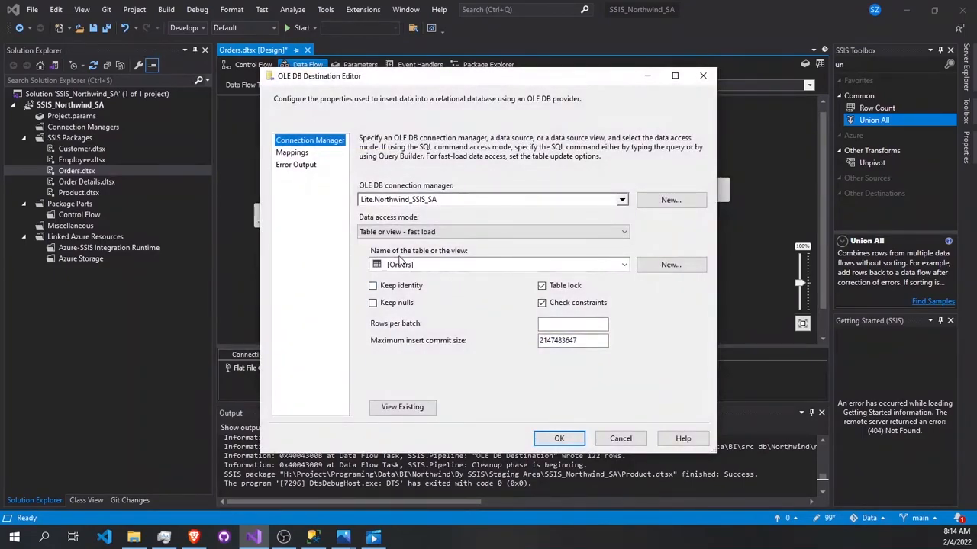
pyautogui.click(292, 153)
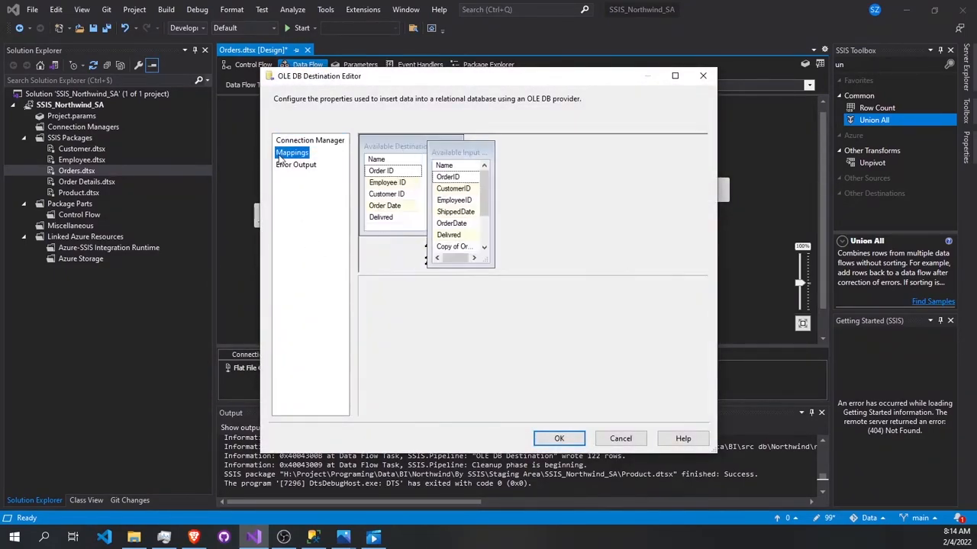
pyautogui.click(559, 438)
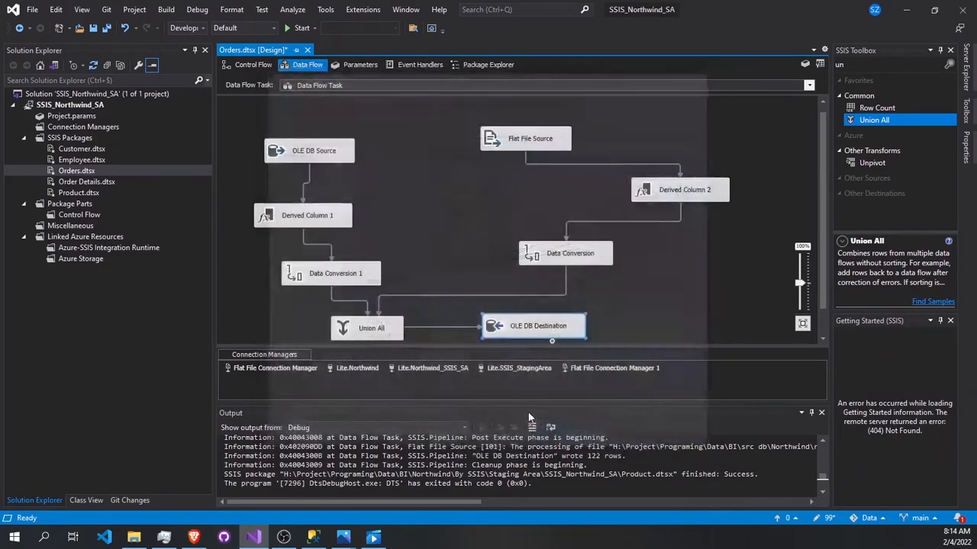
# Step: Run the Orders package and check each component's status and row counts along the data flow
pyautogui.click(300, 28)
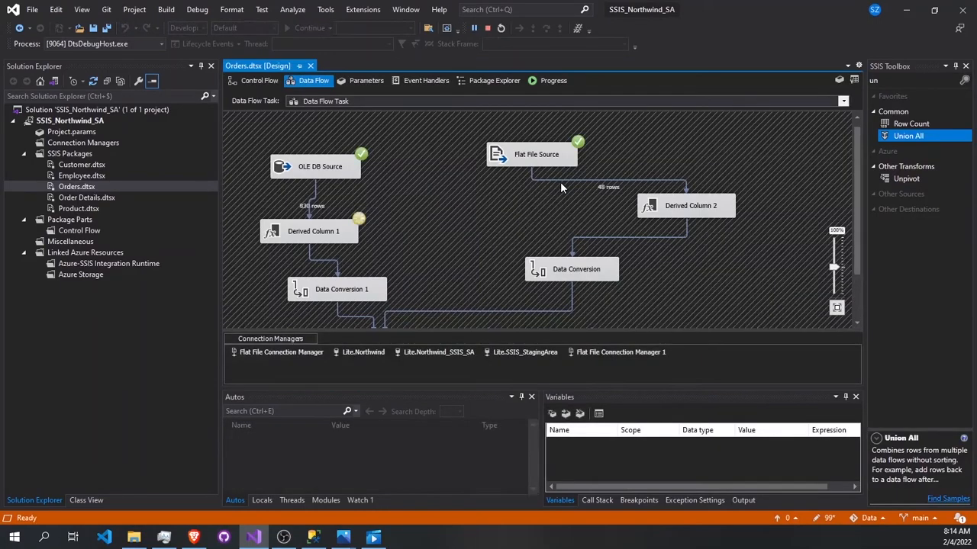
pyautogui.scroll(-2, 560, 188)
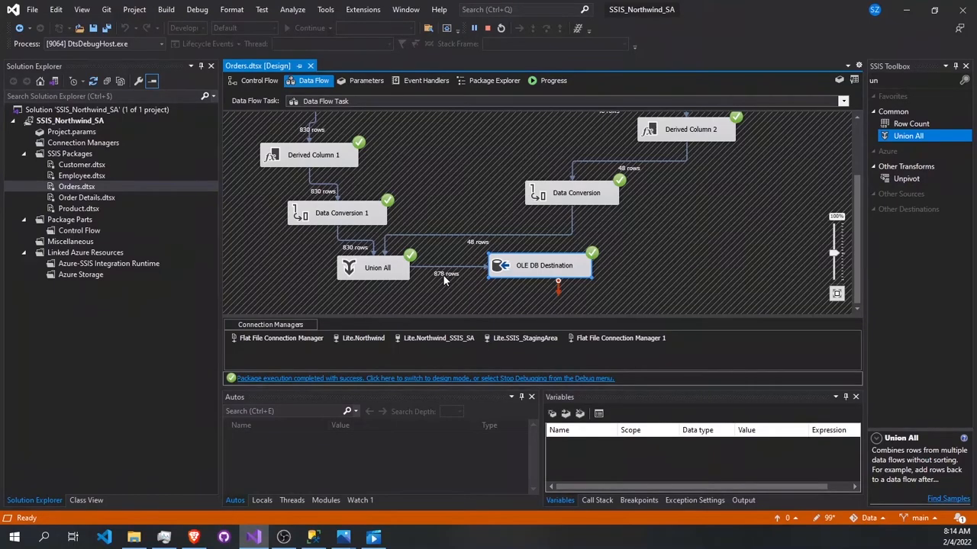
pyautogui.scroll(2, 443, 276)
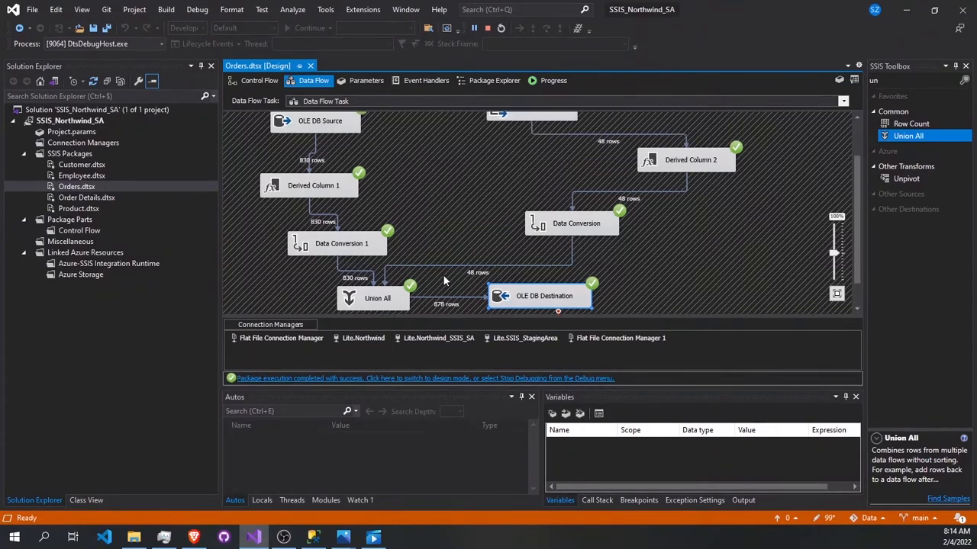
# Step: Switch to SQL Server Management Studio, view the top 1000 rows of dbo.Orders in Northwind_Staging Area, and close the query
pyautogui.click(314, 538)
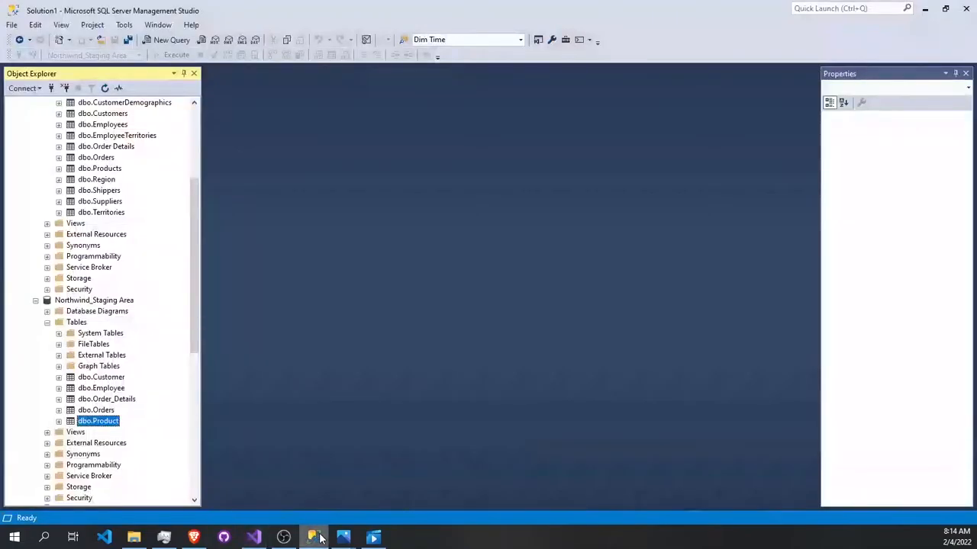
pyautogui.rightClick(103, 410)
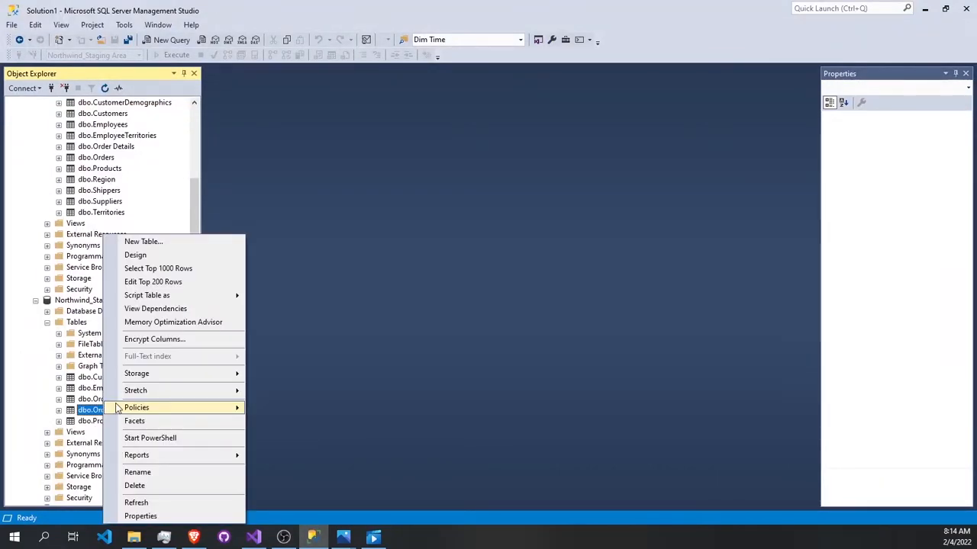
pyautogui.click(187, 271)
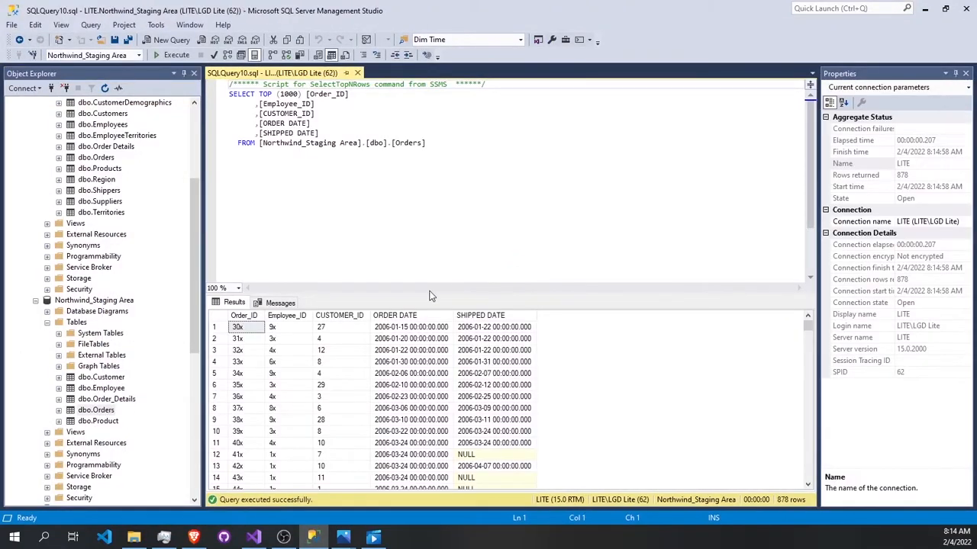
pyautogui.scroll(-3, 324, 343)
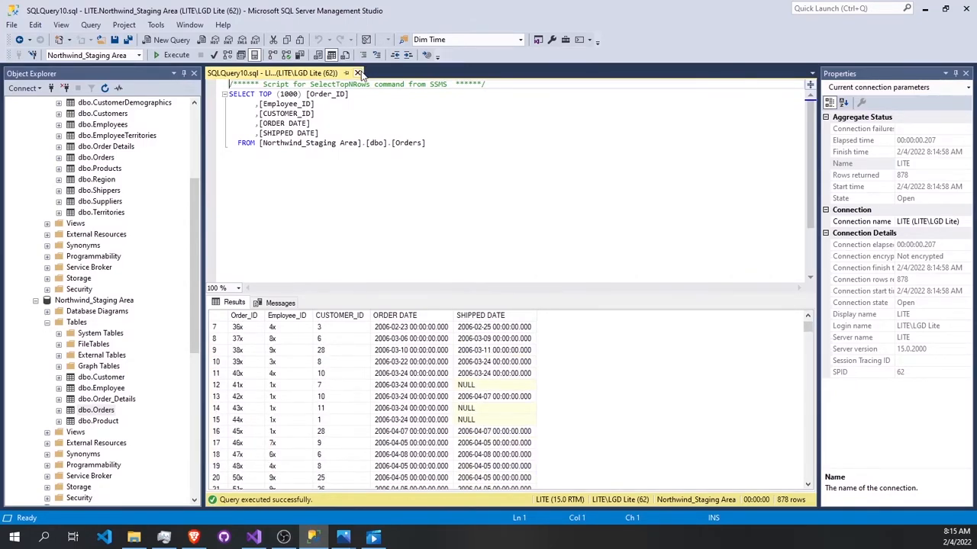
pyautogui.click(357, 73)
# Step: Select the top 1000 rows of dbo.Orders in Northwind_SSIS_SA and examine the loaded rows through to the last ones
pyautogui.click(35, 300)
pyautogui.scroll(-4, 96, 375)
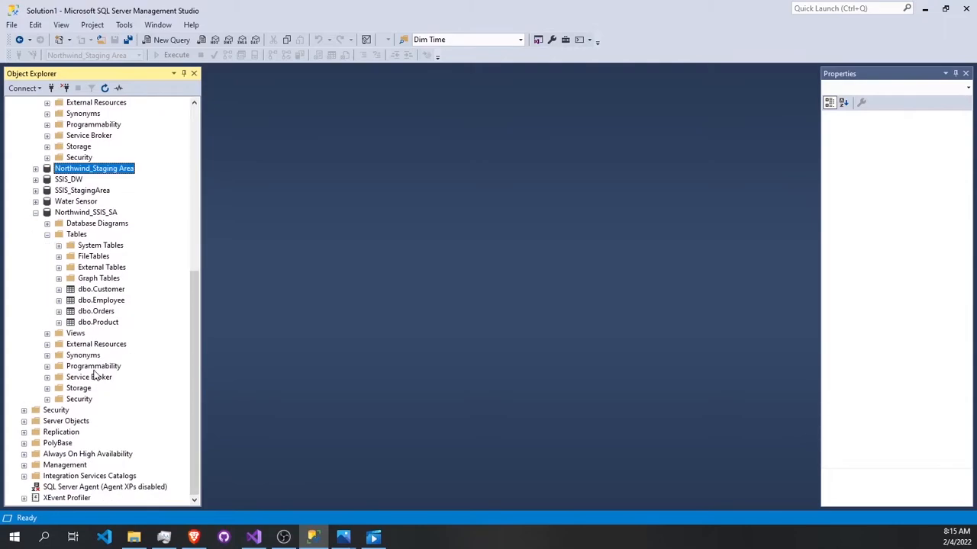
pyautogui.rightClick(104, 312)
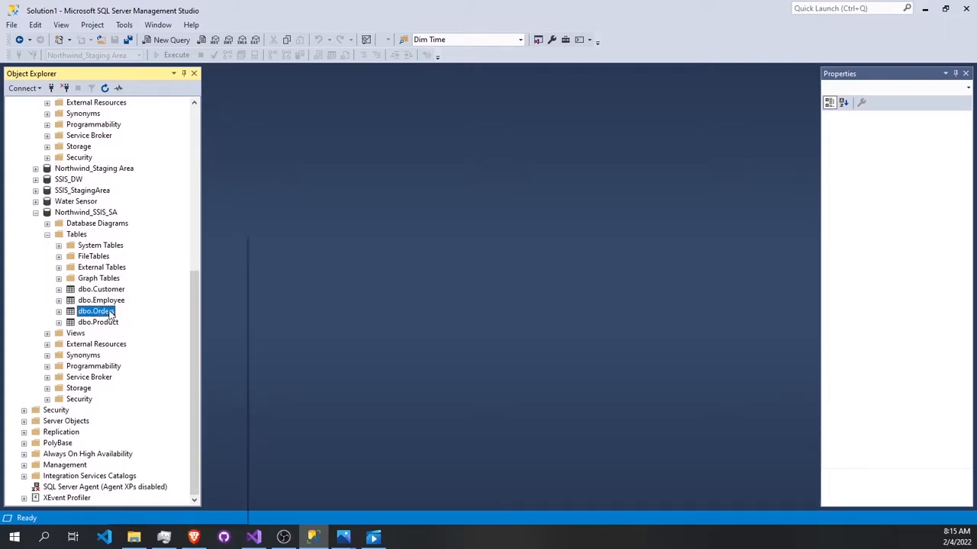
pyautogui.click(184, 271)
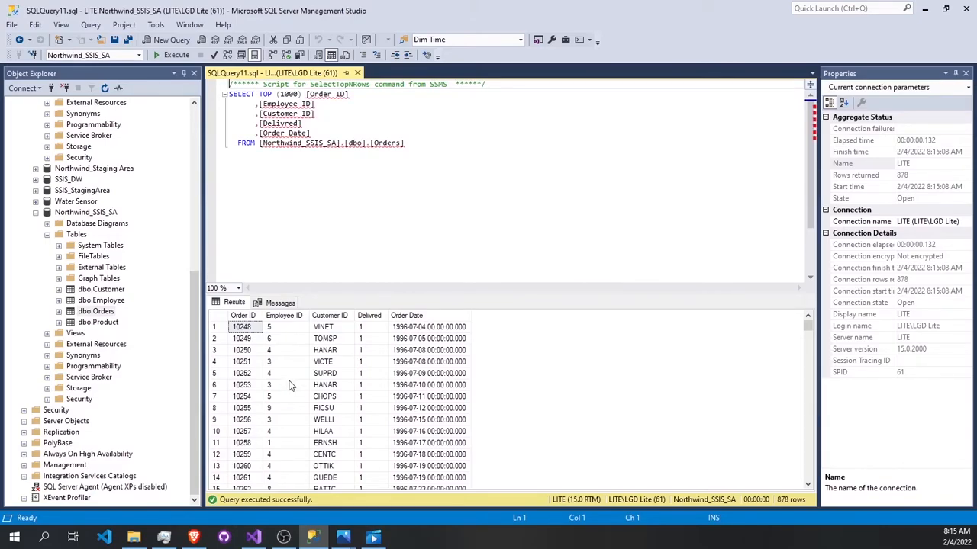
pyautogui.scroll(-20, 267, 357)
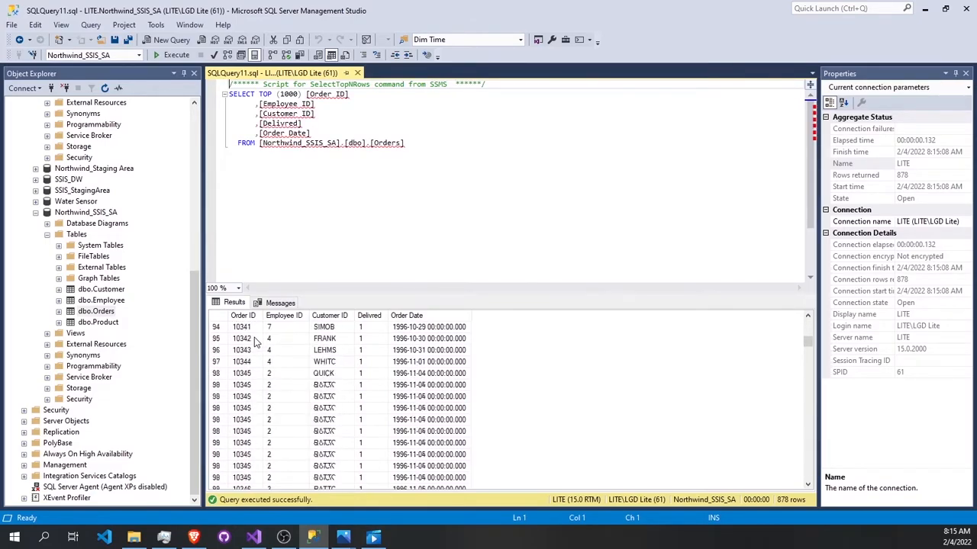
pyautogui.scroll(-20, 255, 342)
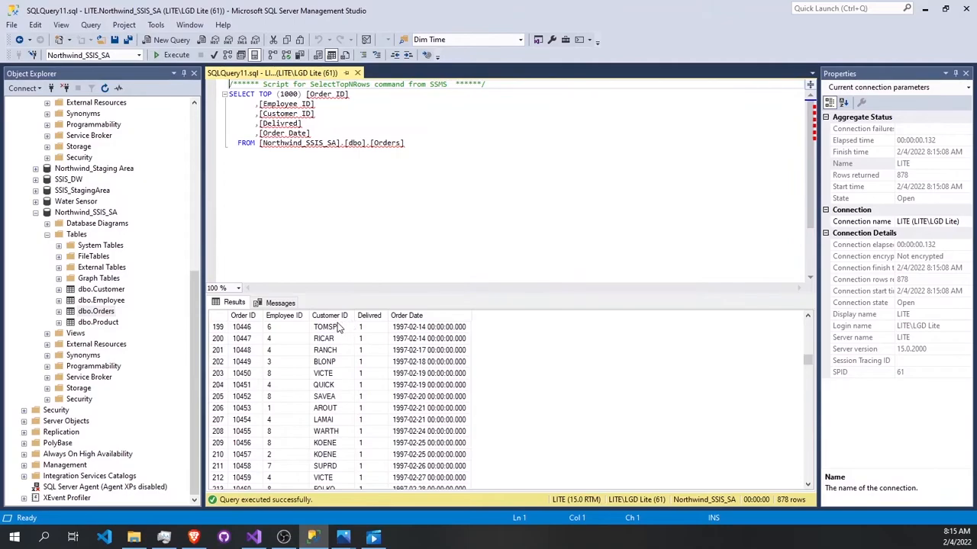
pyautogui.scroll(-11, 331, 326)
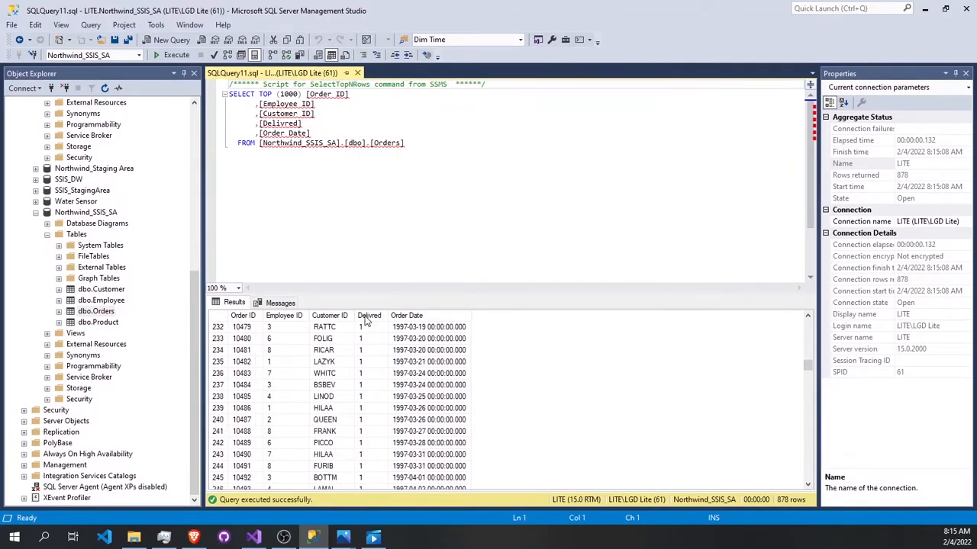
pyautogui.scroll(-20, 369, 335)
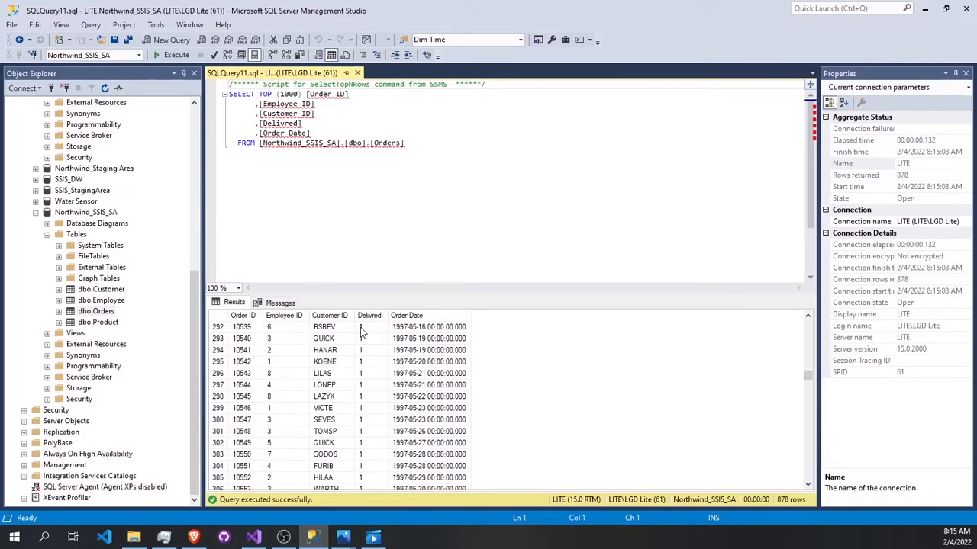
pyautogui.scroll(-14, 427, 340)
pyautogui.scroll(-20, 427, 339)
pyautogui.scroll(-20, 410, 396)
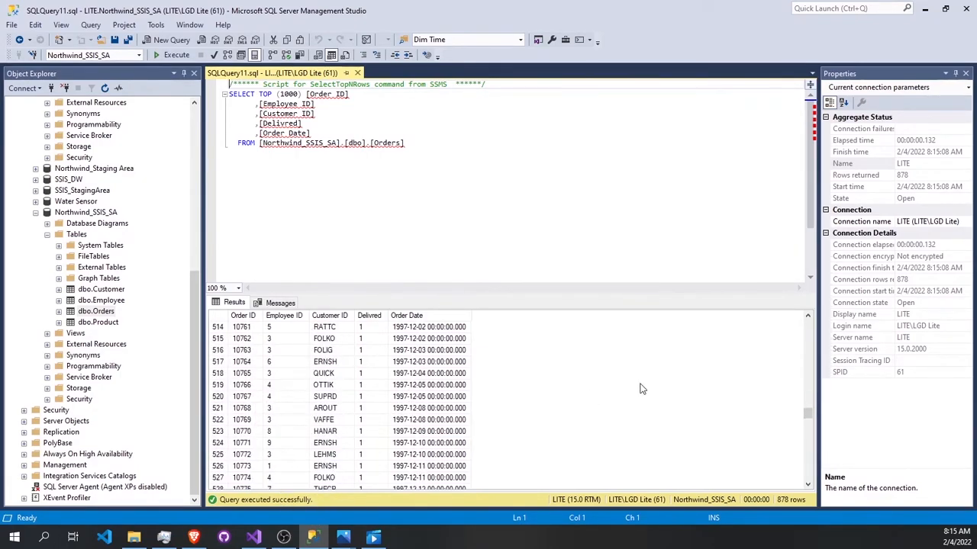
pyautogui.moveTo(806, 413); pyautogui.dragTo(807, 488)
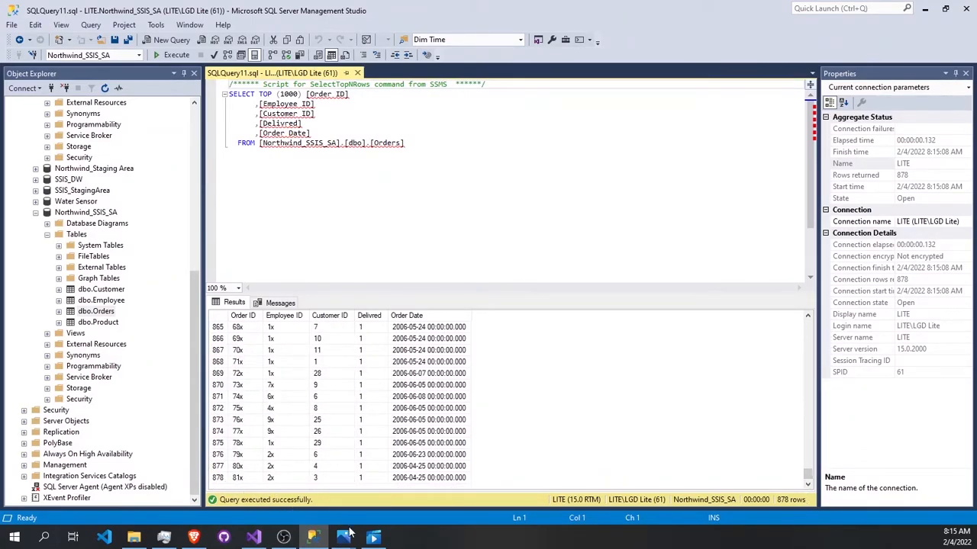
# Step: Switch back to Visual Studio, stop debugging the Orders package, and open the Order Details package's Data Flow Task
pyautogui.click(258, 538)
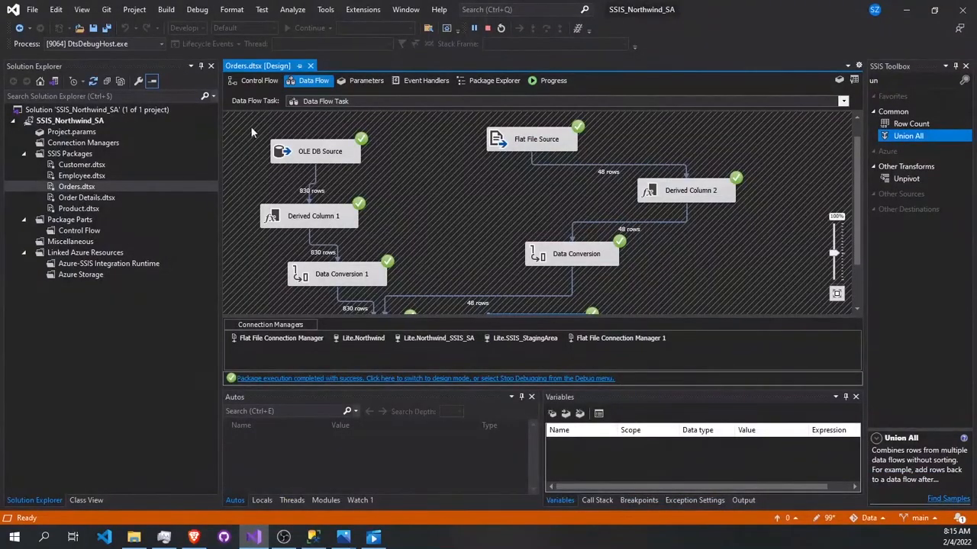
pyautogui.click(488, 28)
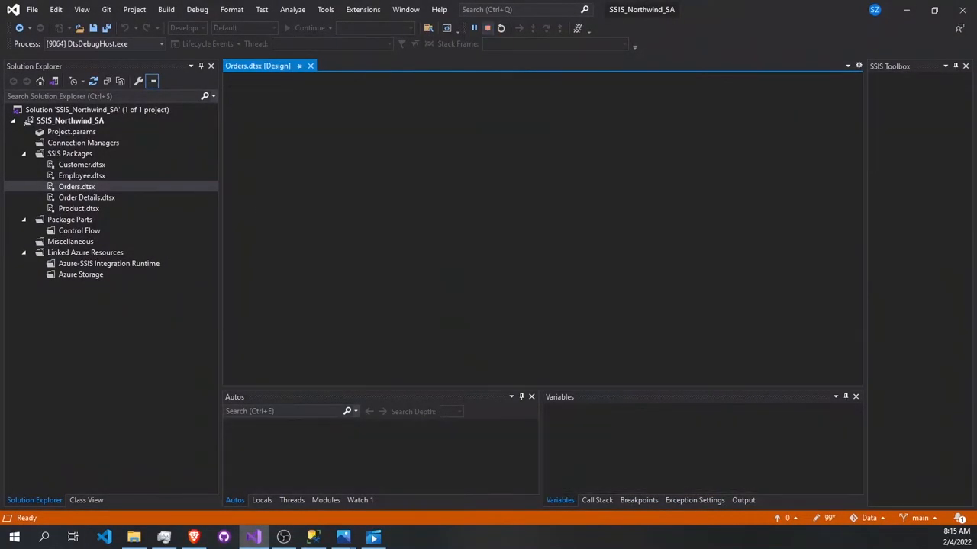
pyautogui.doubleClick(85, 183)
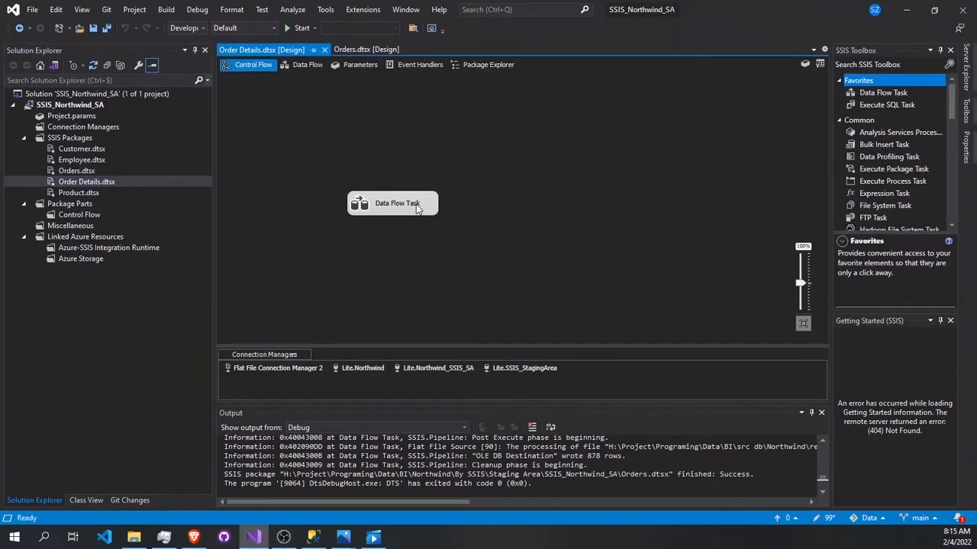
pyautogui.doubleClick(416, 204)
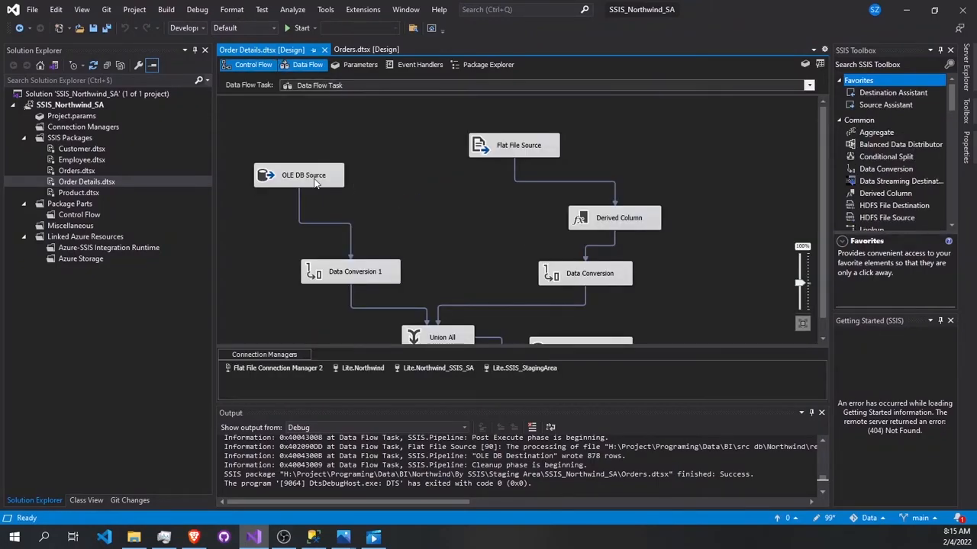
# Step: Create a new delimited flat file connection for the Order Details Flat File Source, using the order details CSV in the Northwind result folder
pyautogui.scroll(-1, 495, 175)
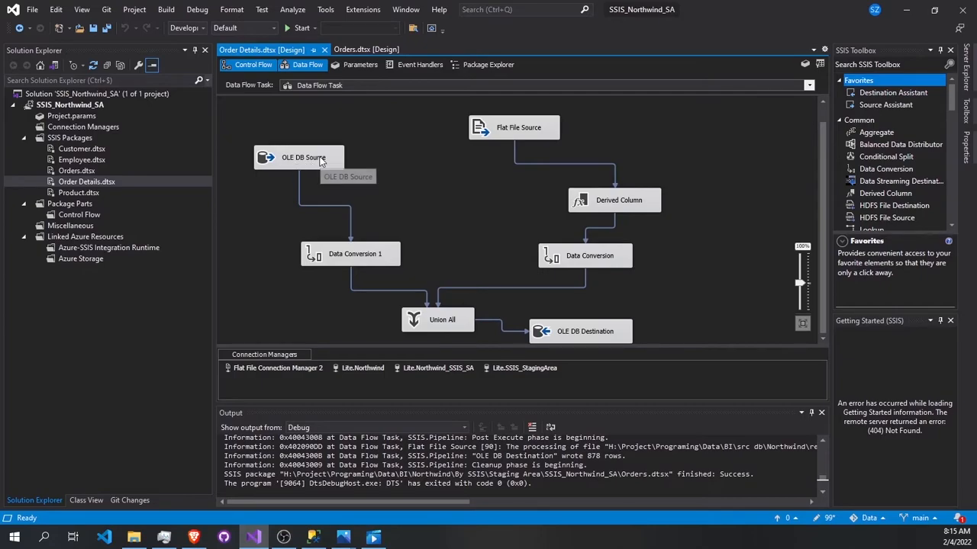
pyautogui.doubleClick(518, 129)
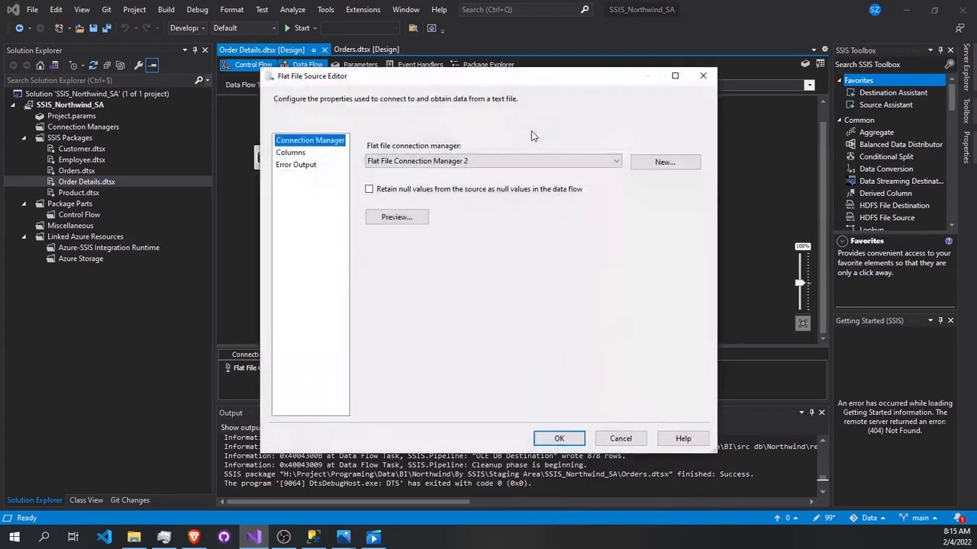
pyautogui.click(660, 168)
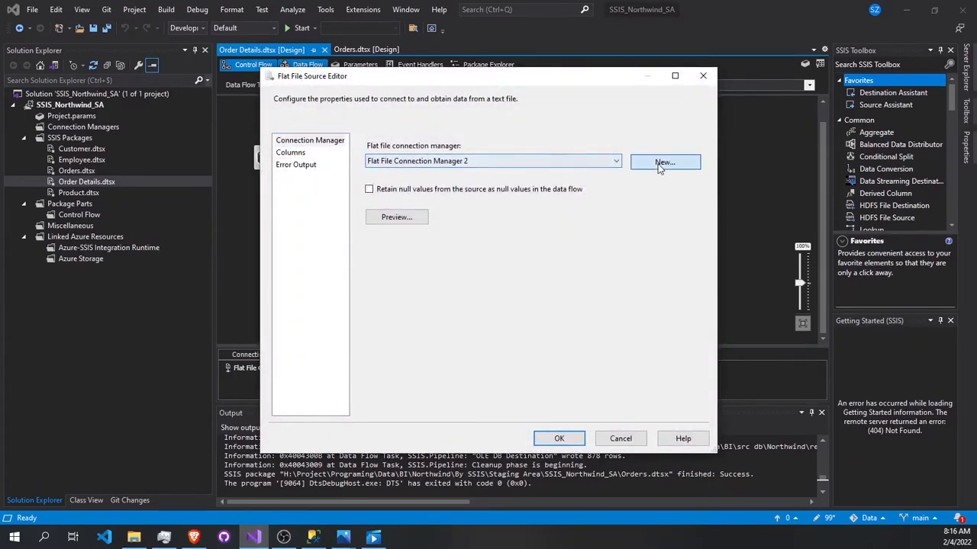
pyautogui.click(622, 194)
pyautogui.click(763, 361)
pyautogui.click(687, 386)
pyautogui.scroll(-3, 458, 305)
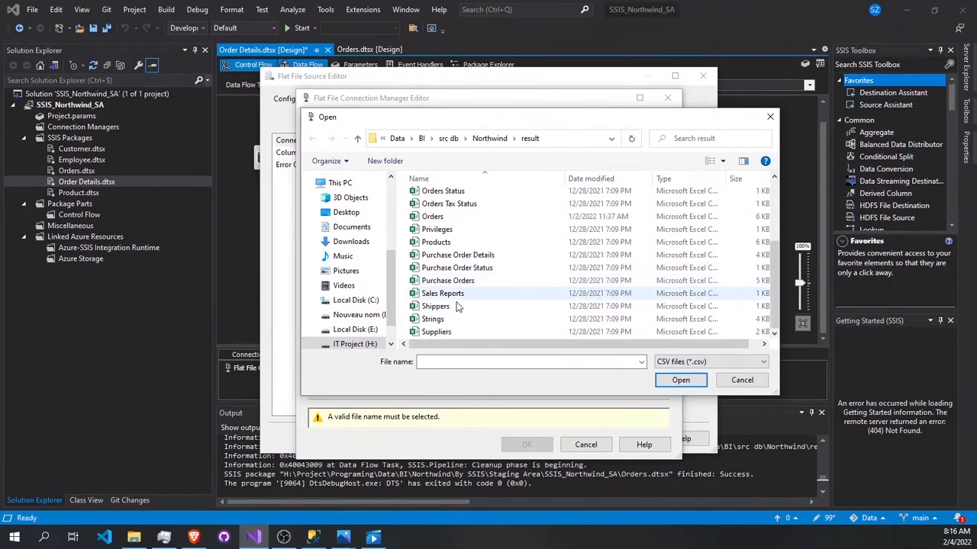
pyautogui.scroll(1, 446, 225)
pyautogui.doubleClick(450, 208)
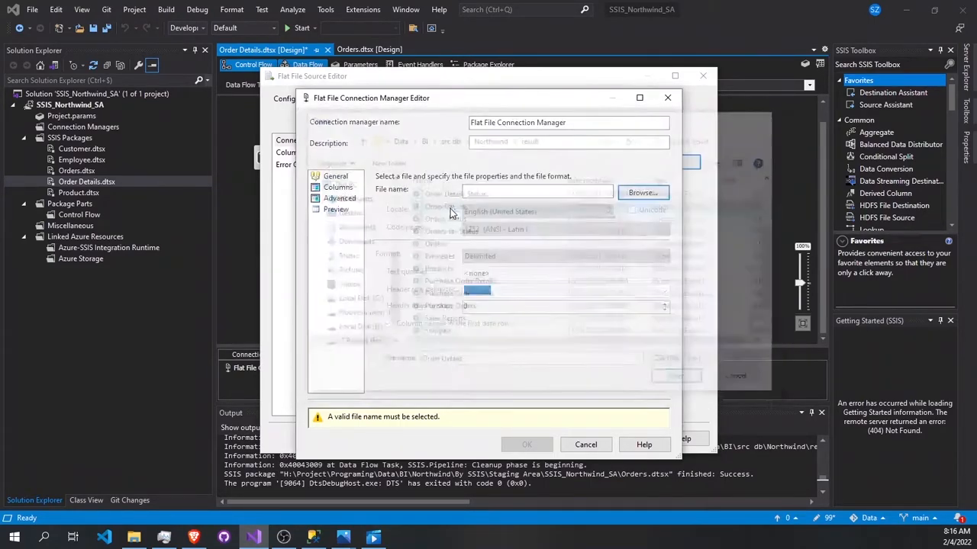
# Step: Check the new flat file connection's column preview, then accept the connection and the Flat File Source settings
pyautogui.click(328, 188)
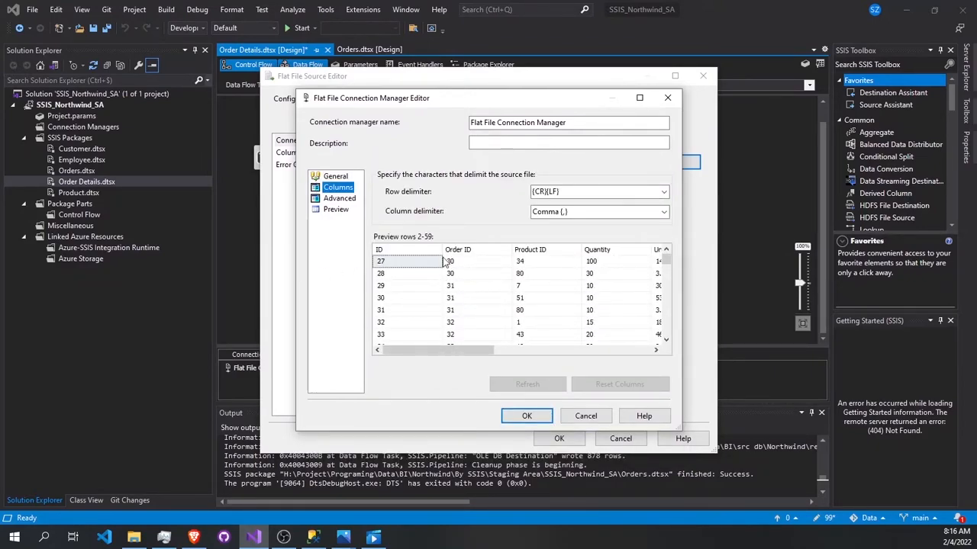
pyautogui.moveTo(472, 351)
pyautogui.mouseDown()
pyautogui.moveTo(574, 351)
pyautogui.moveTo(471, 351)
pyautogui.mouseUp()
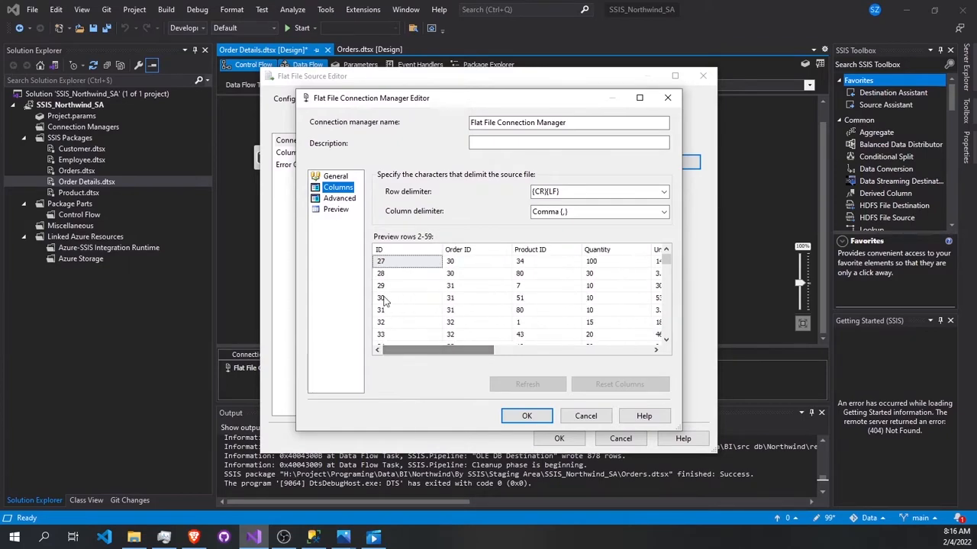
pyautogui.click(520, 415)
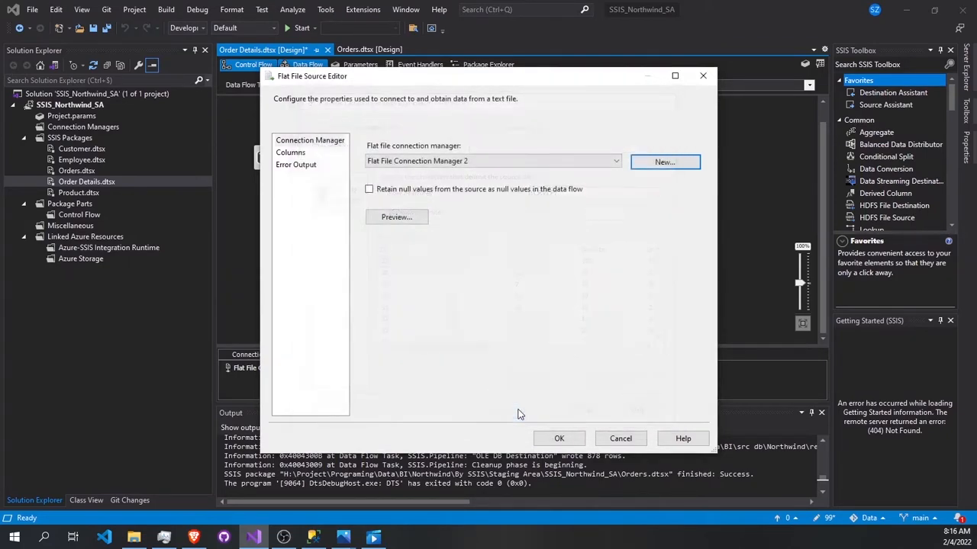
pyautogui.click(562, 437)
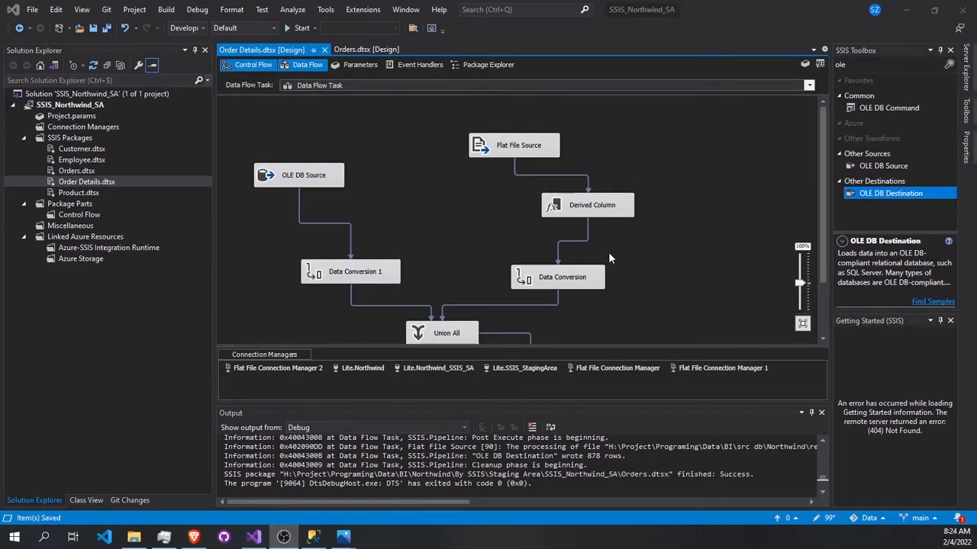
# Step: Review the Derived Column expressions and the data types set in both Data Conversion transformations
pyautogui.doubleClick(601, 200)
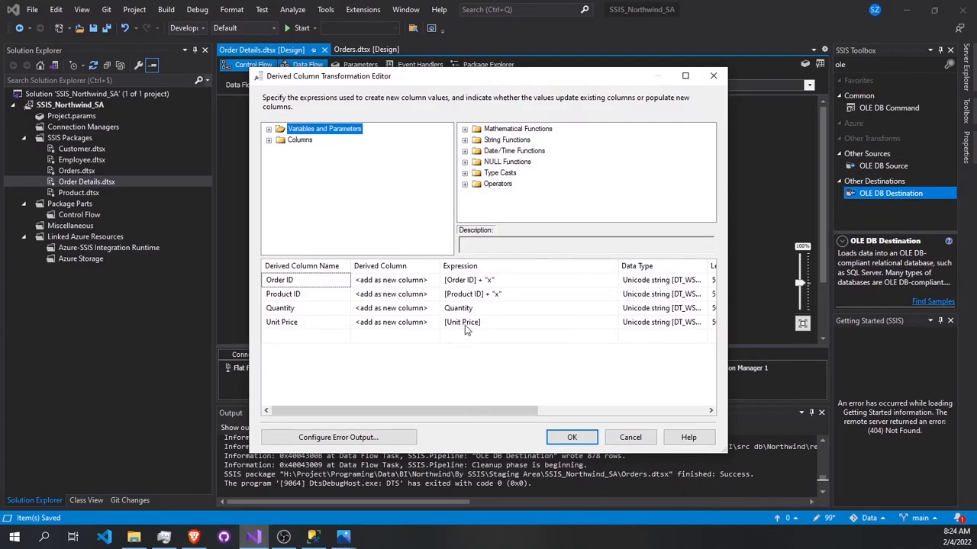
pyautogui.click(572, 436)
pyautogui.doubleClick(578, 286)
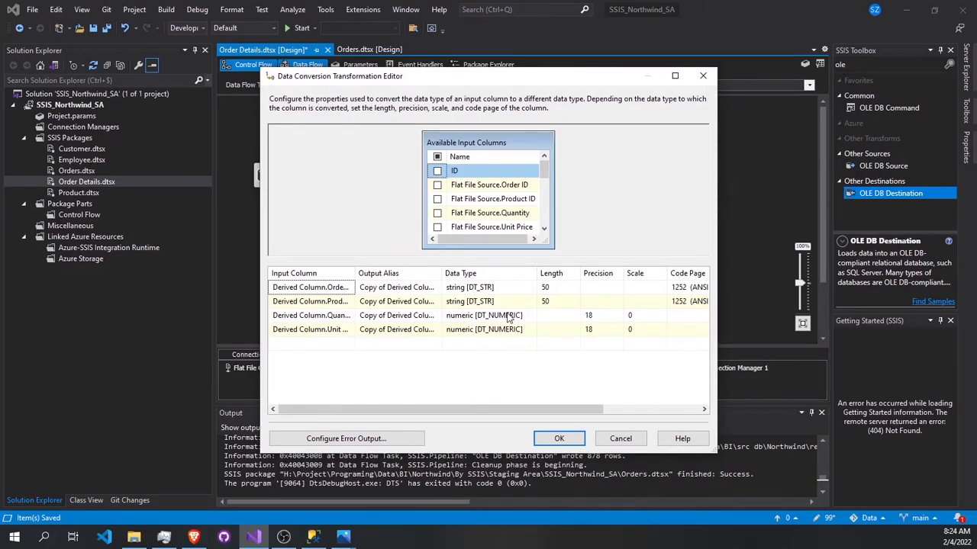
pyautogui.click(560, 437)
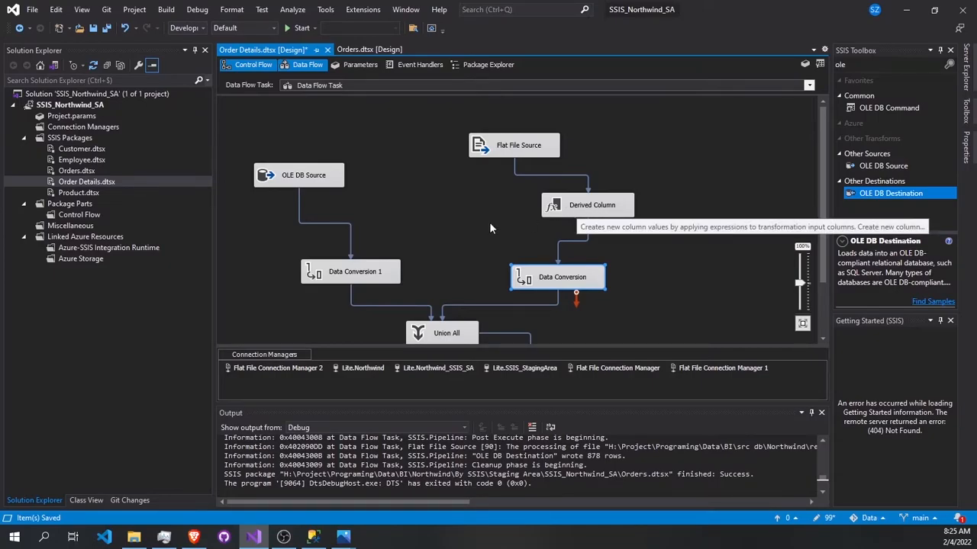
pyautogui.doubleClick(365, 276)
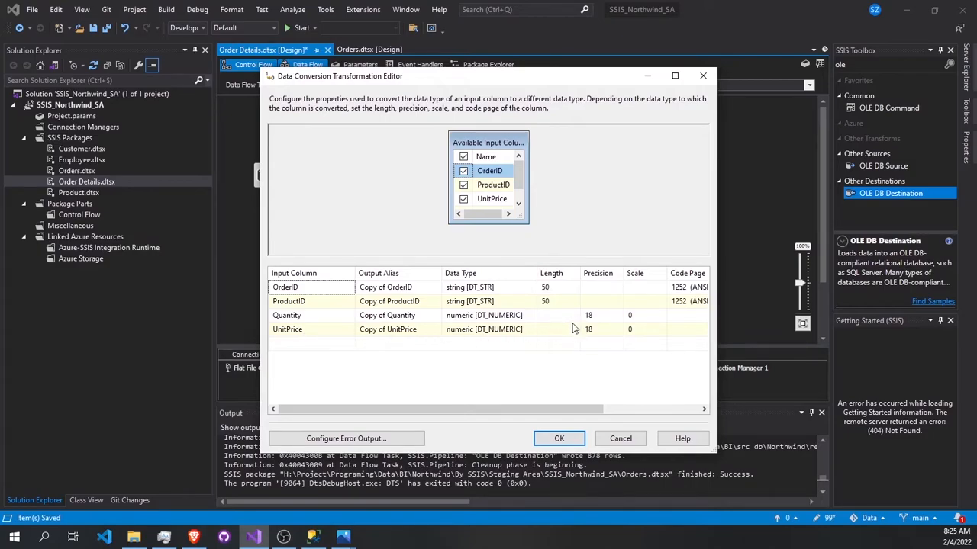
pyautogui.click(558, 438)
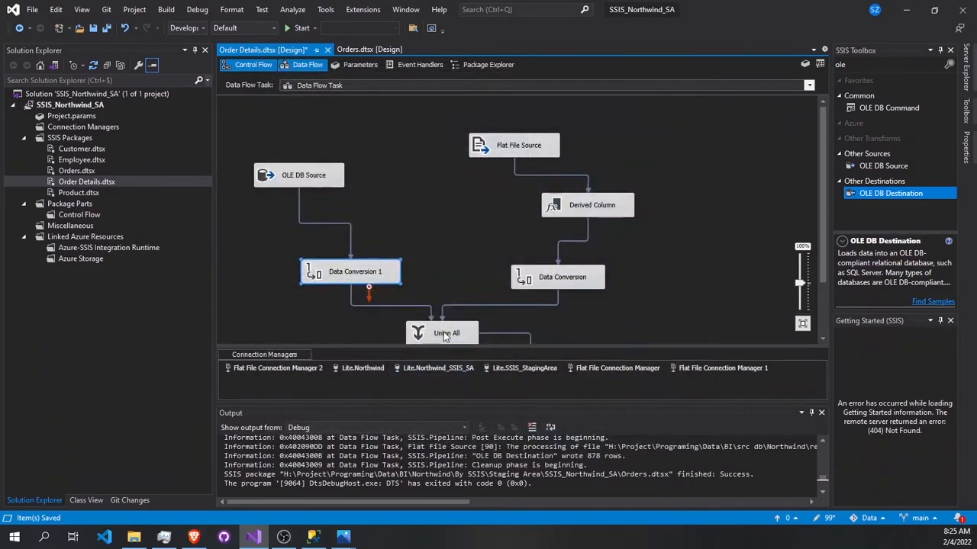
# Step: Review the Union All column mappings and the OLE DB Destination's table and column mappings
pyautogui.scroll(-2, 445, 336)
pyautogui.doubleClick(449, 280)
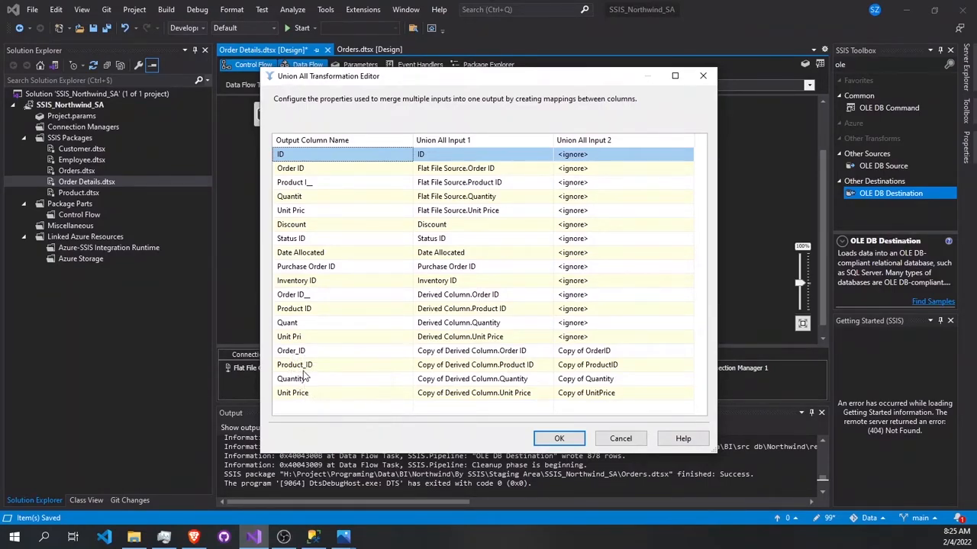
pyautogui.click(558, 439)
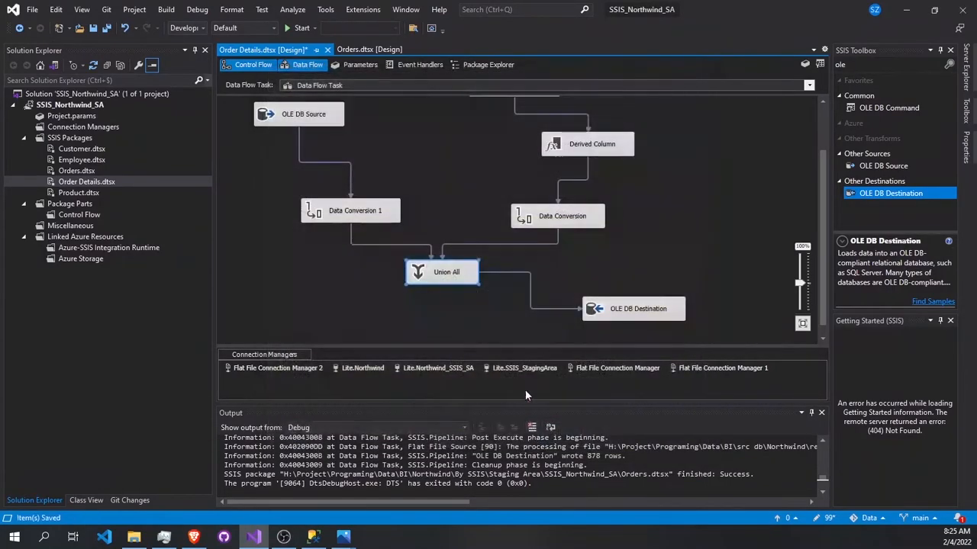
pyautogui.doubleClick(639, 310)
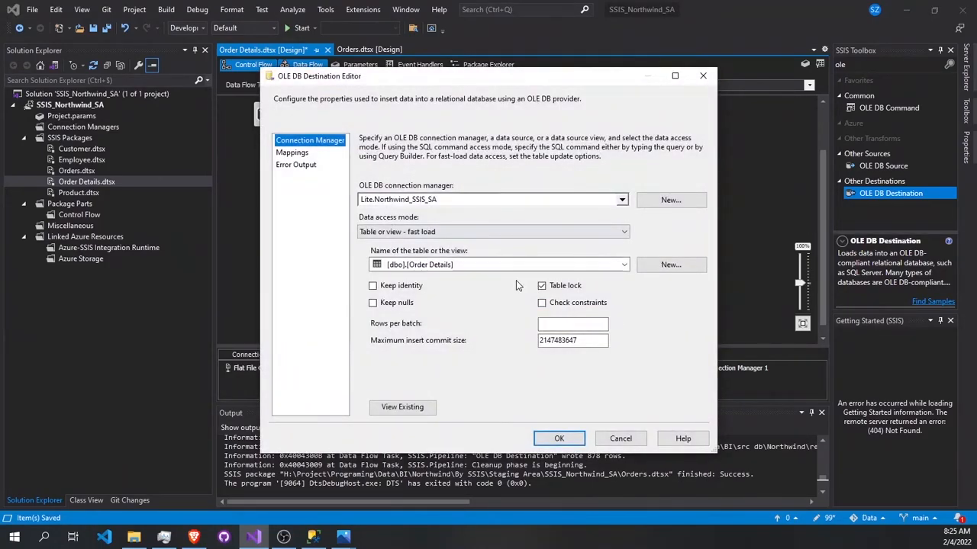
pyautogui.click(293, 152)
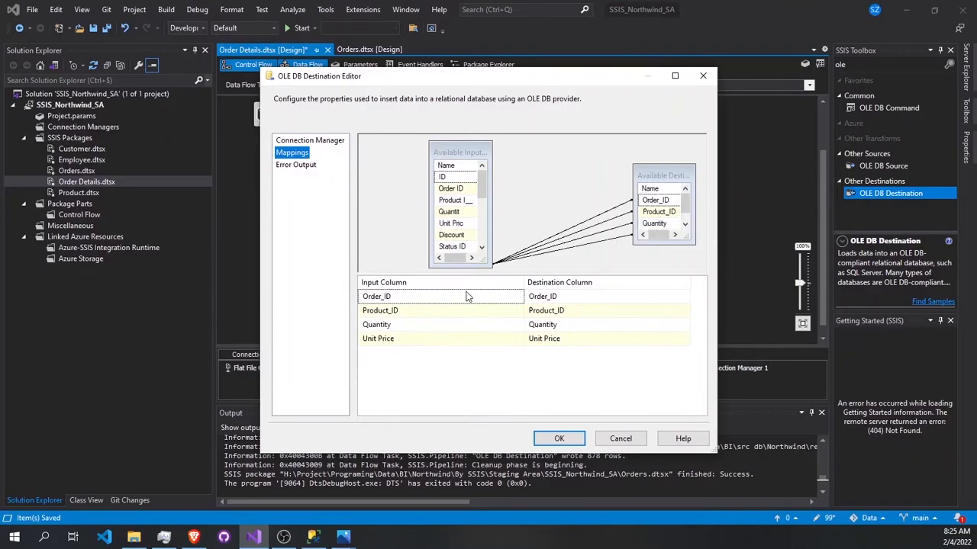
pyautogui.moveTo(473, 86); pyautogui.dragTo(653, 149)
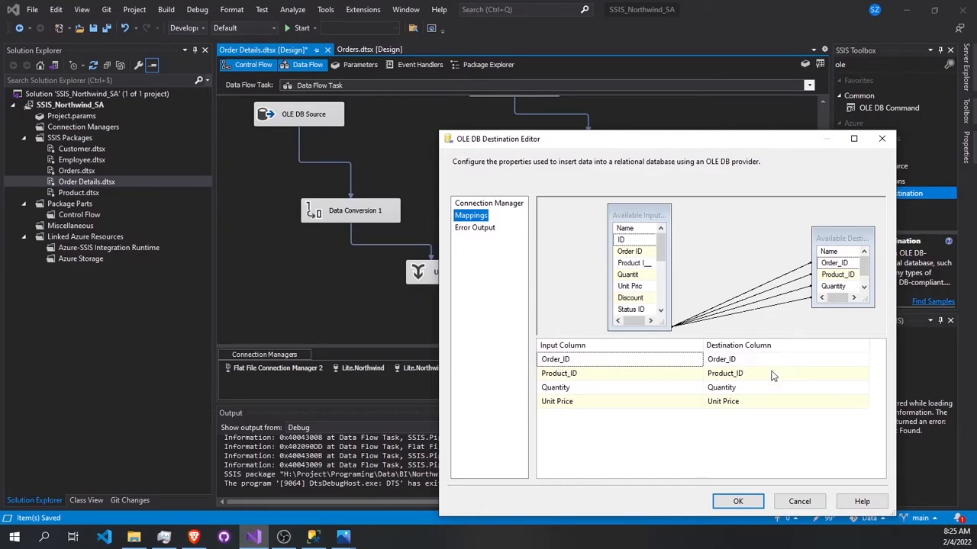
pyautogui.click(737, 501)
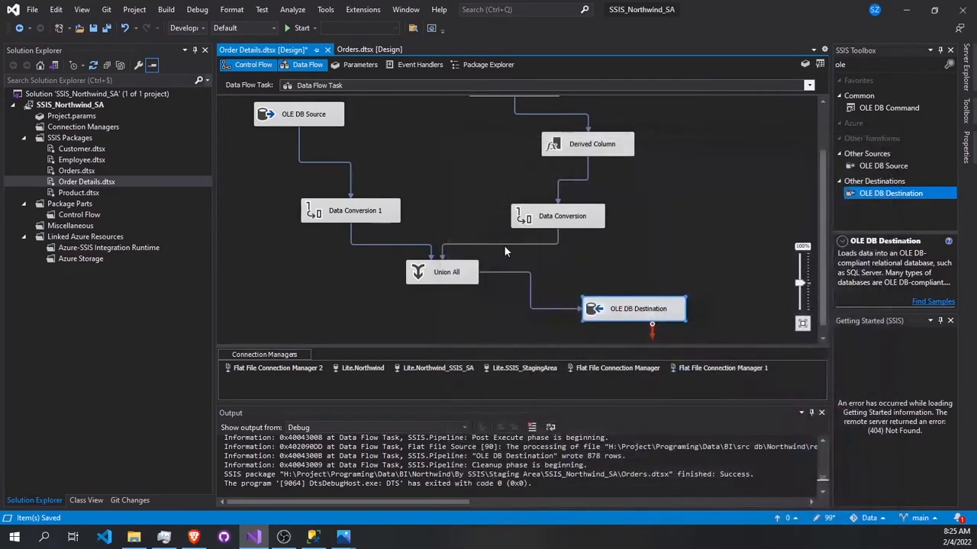
# Step: Run the Order Details package and check each component's status and row counts along the data flow
pyautogui.click(290, 26)
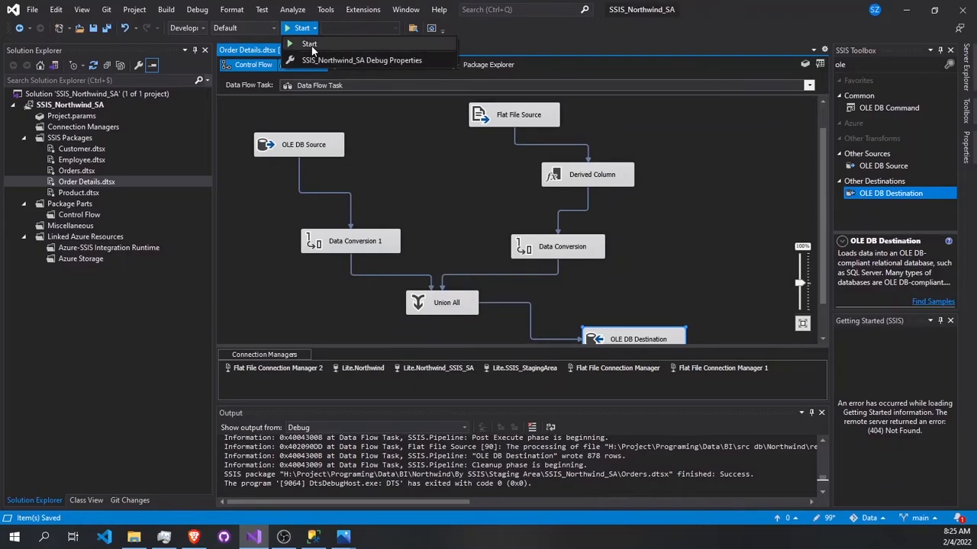
pyautogui.click(311, 45)
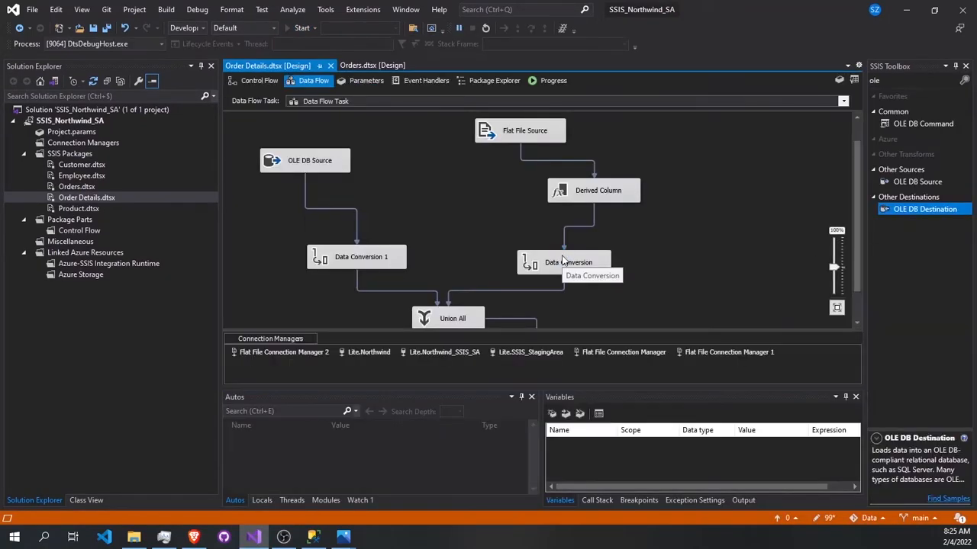
pyautogui.scroll(-1, 556, 232)
pyautogui.scroll(-2, 556, 231)
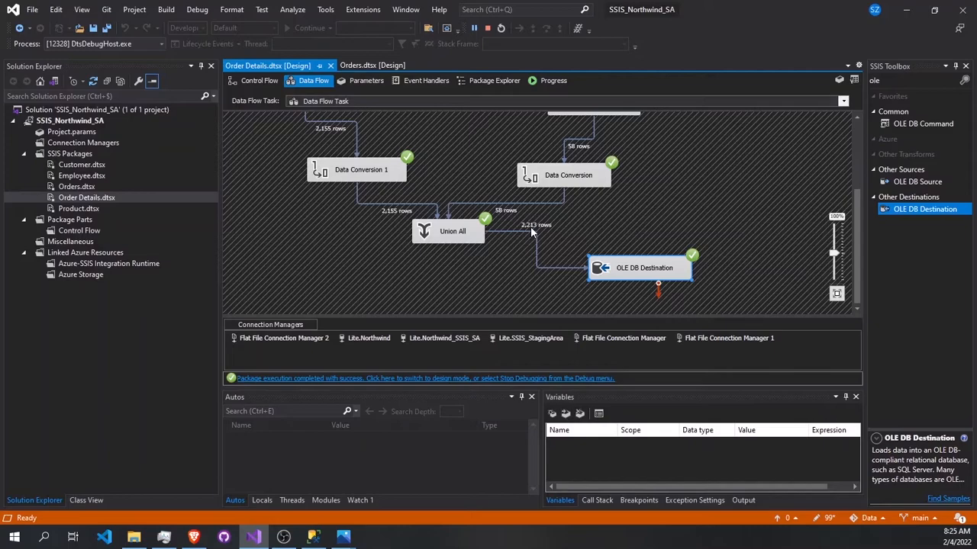
pyautogui.scroll(2, 531, 226)
pyautogui.scroll(-2, 519, 221)
# Step: Switch to SQL Server Management Studio, refresh the Northwind_SSIS_SA tables, and select the top 1000 rows of dbo.Order Details
pyautogui.click(313, 537)
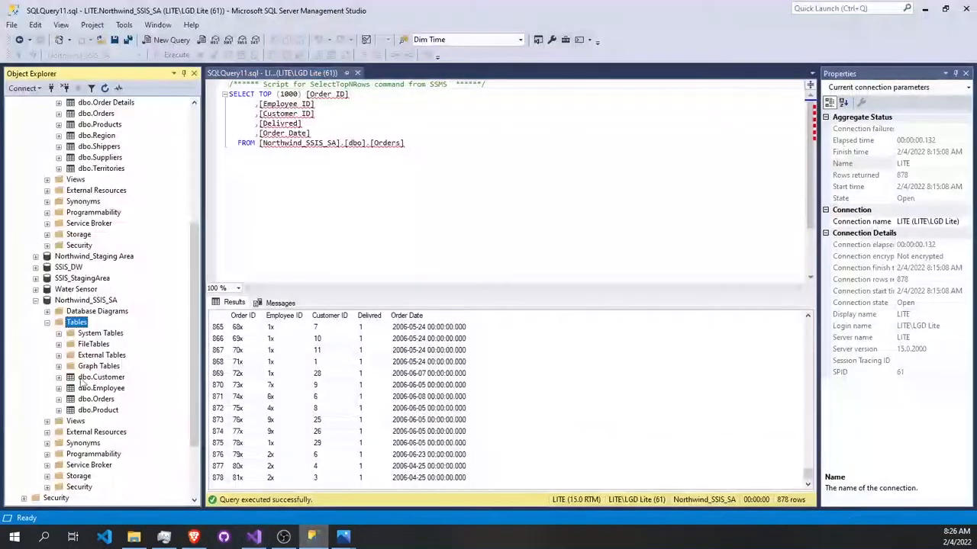
pyautogui.rightClick(77, 323)
pyautogui.click(107, 396)
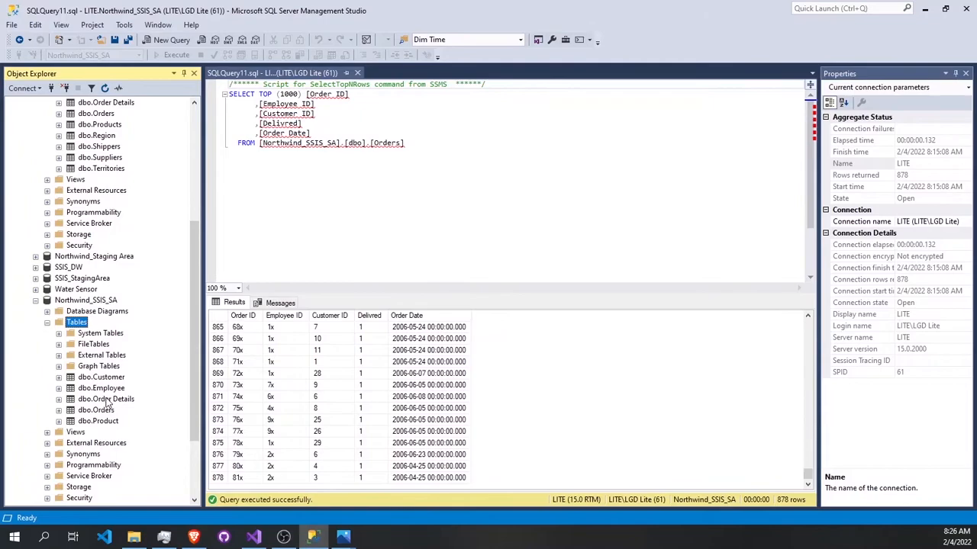
pyautogui.rightClick(116, 401)
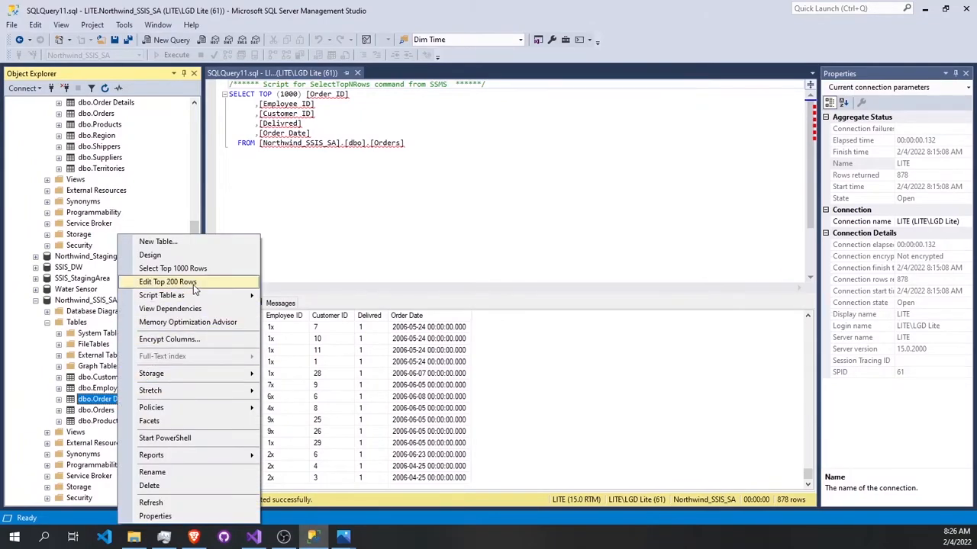
pyautogui.click(173, 268)
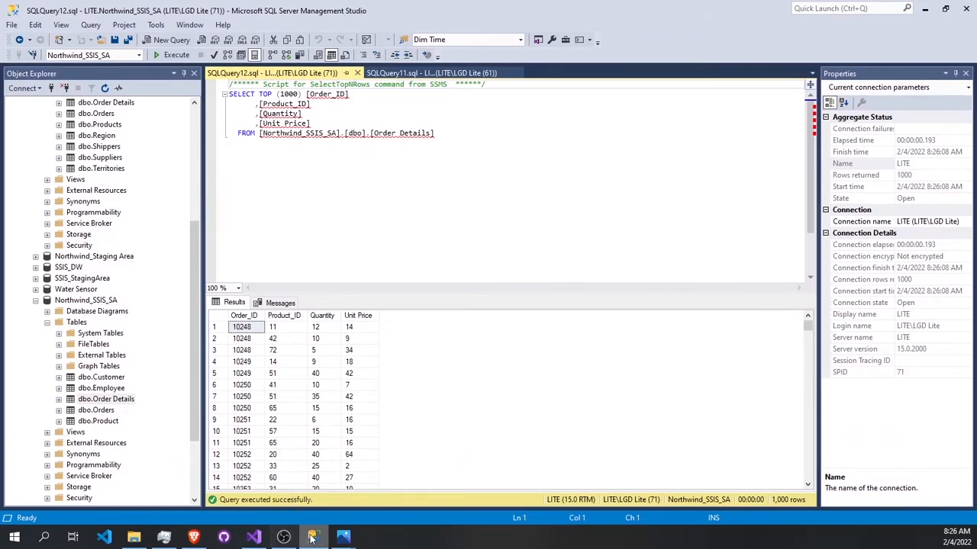
# Step: Switch back to Visual Studio and stop debugging the Order Details package
pyautogui.click(253, 538)
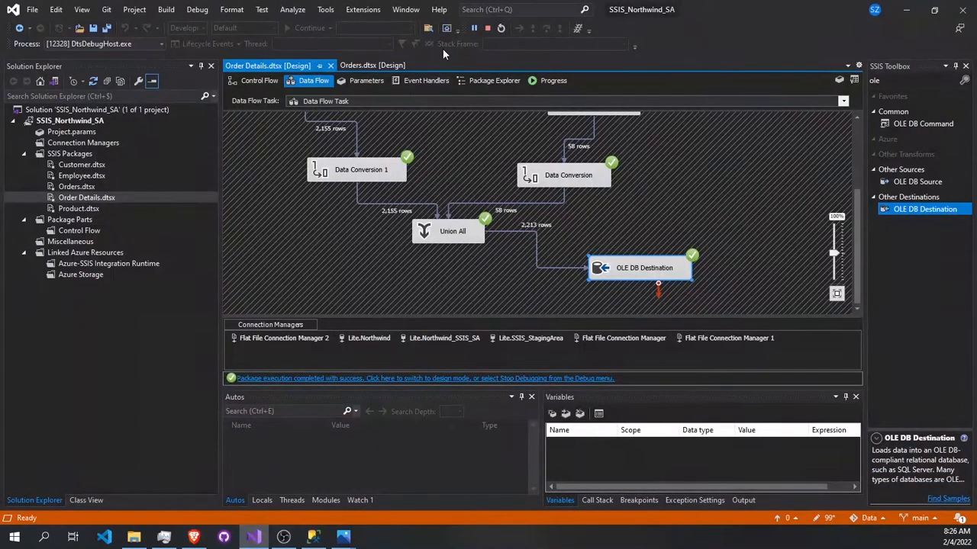
pyautogui.click(487, 27)
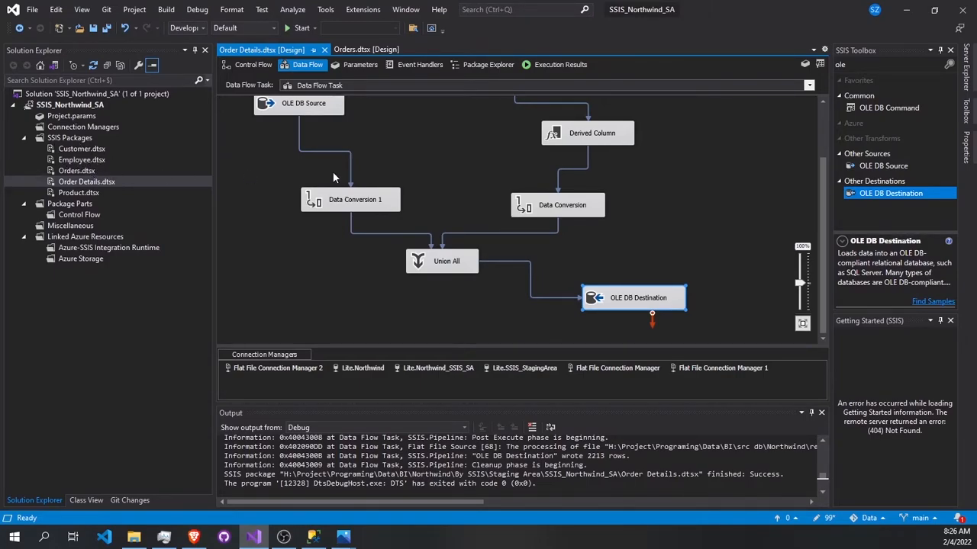
pyautogui.scroll(3, 496, 171)
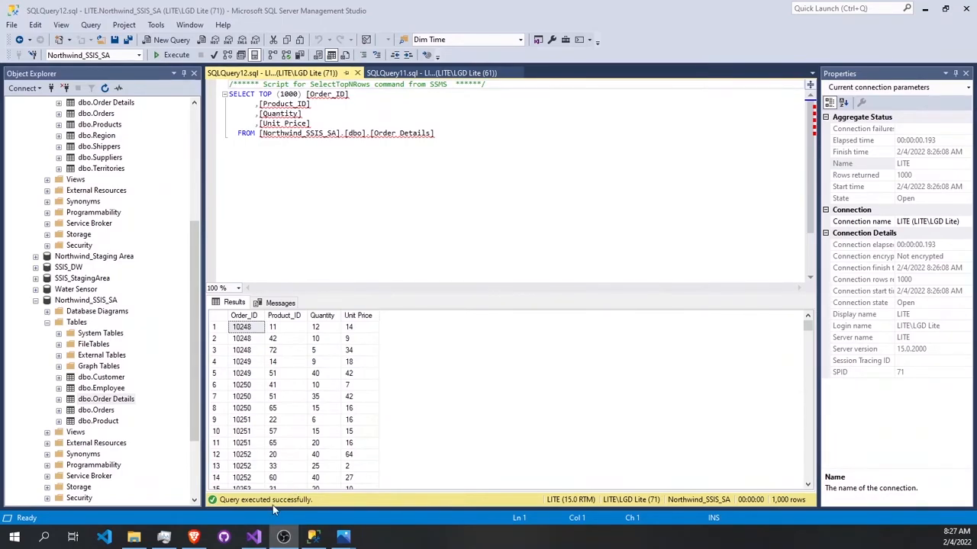
# Step: Return to Visual Studio and look over the Order Details data flow from its two sources to the OLE DB Destination
pyautogui.click(263, 537)
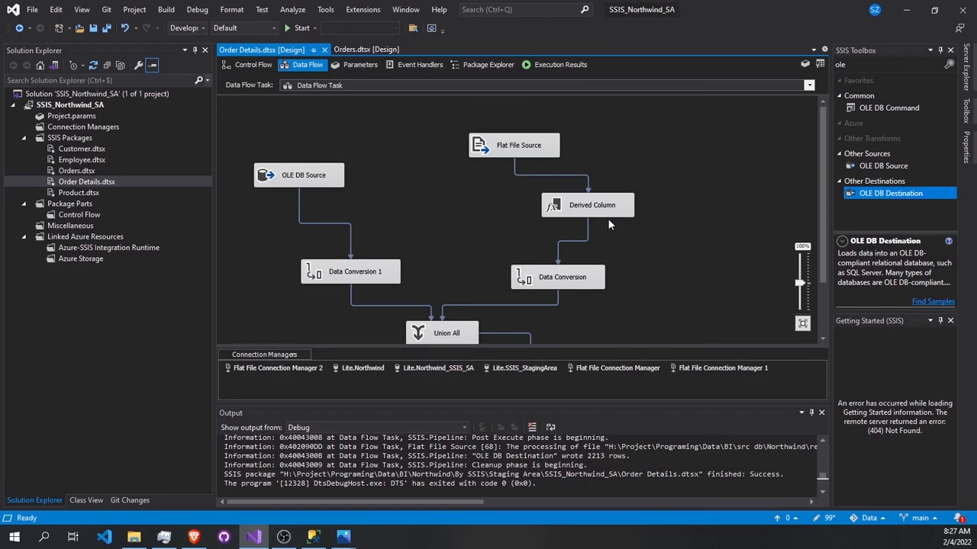
pyautogui.scroll(-2, 607, 219)
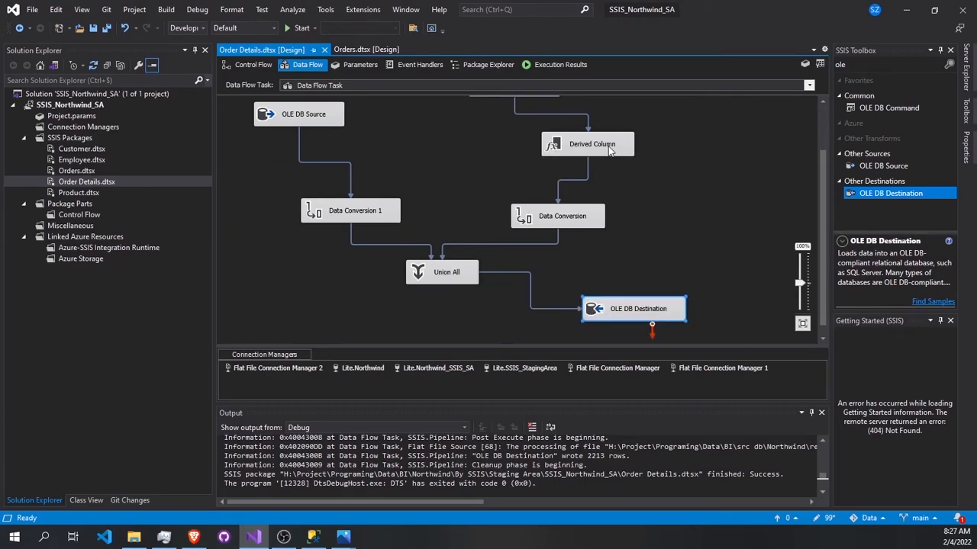
pyautogui.scroll(2, 568, 228)
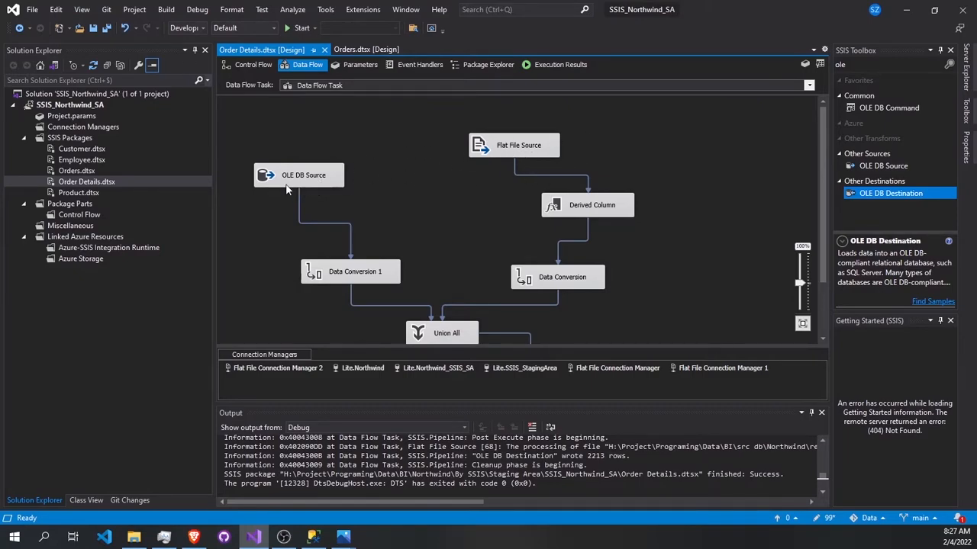
pyautogui.scroll(-1, 581, 188)
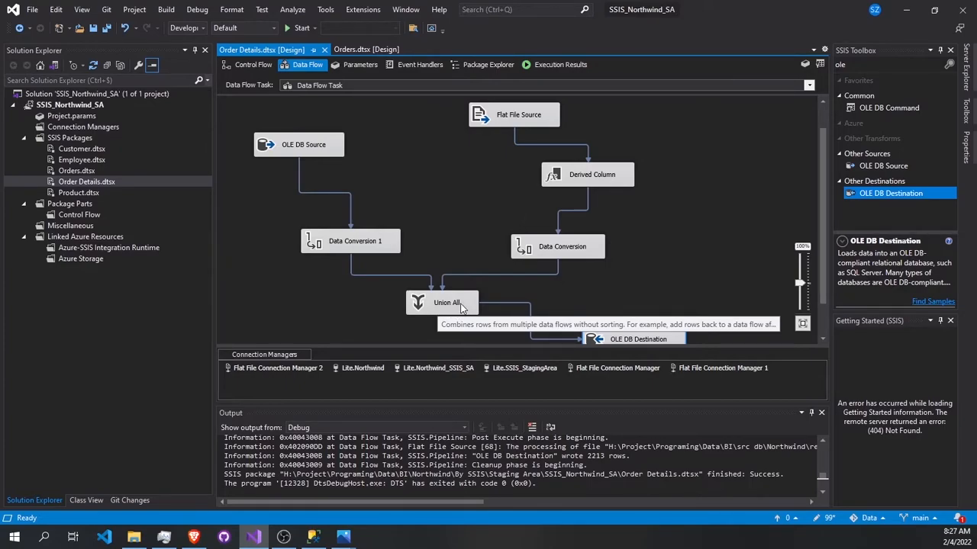
pyautogui.scroll(-1, 454, 302)
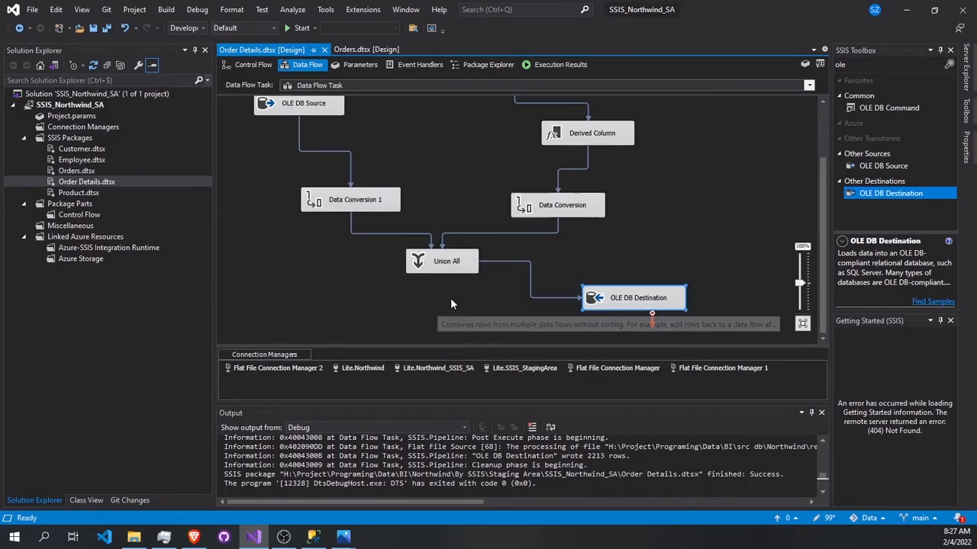
# Step: Open the Employee package and the Product package's Data Flow Task, and examine Product's flow from sources to destination
pyautogui.doubleClick(79, 161)
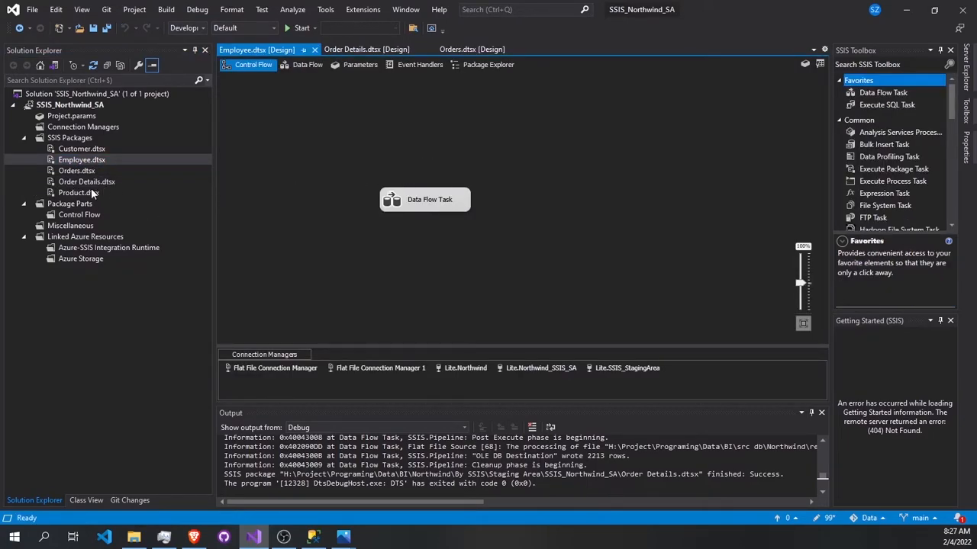
pyautogui.doubleClick(91, 189)
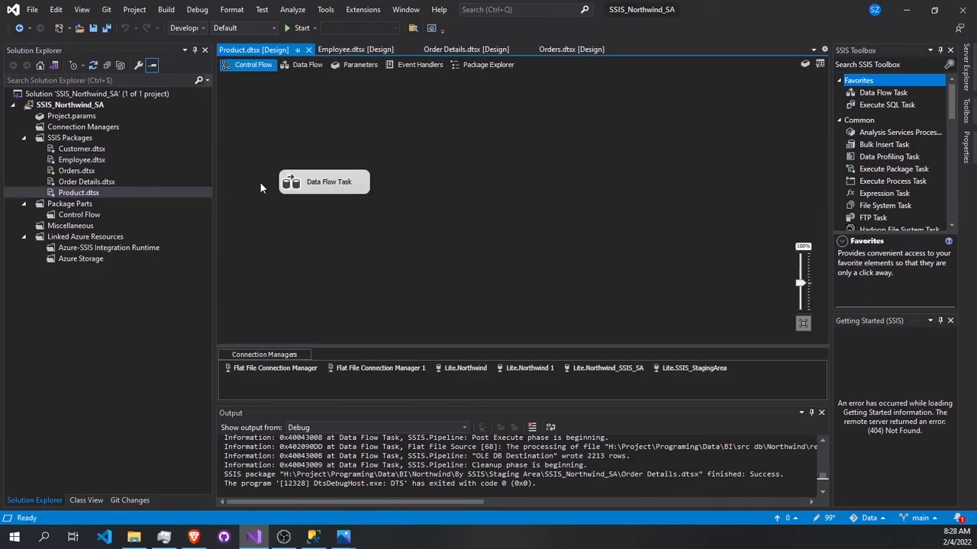
pyautogui.doubleClick(322, 182)
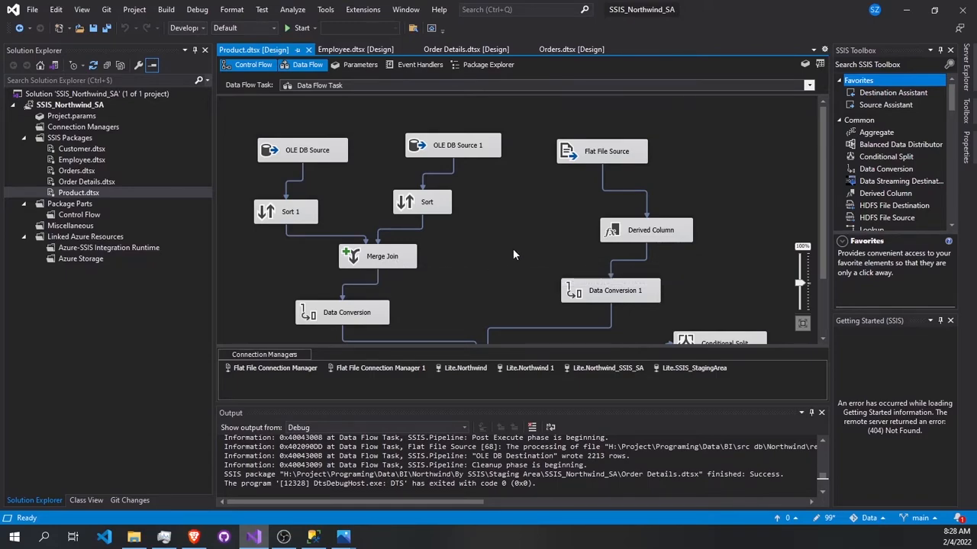
pyautogui.scroll(-3, 522, 203)
pyautogui.scroll(3, 522, 203)
pyautogui.scroll(-3, 354, 141)
pyautogui.scroll(-1, 366, 183)
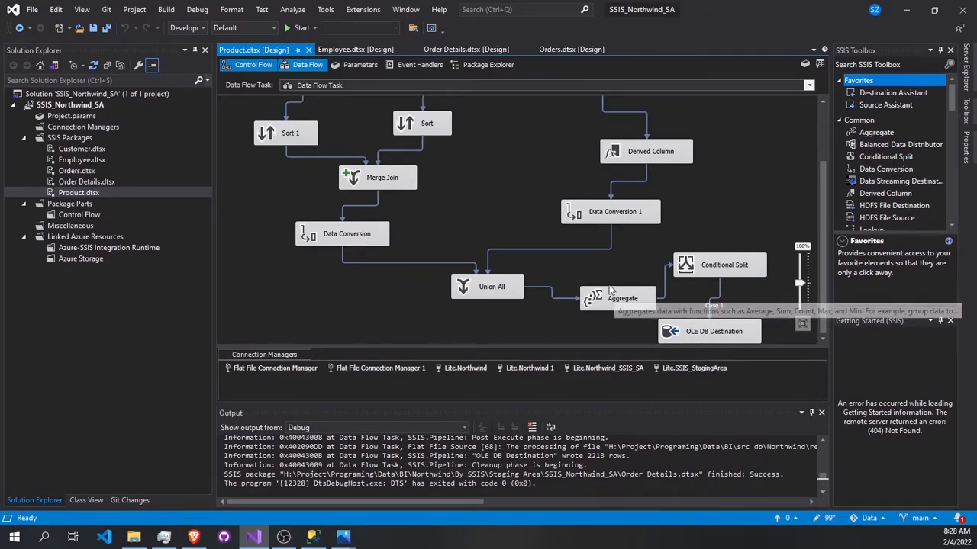
pyautogui.scroll(3, 474, 178)
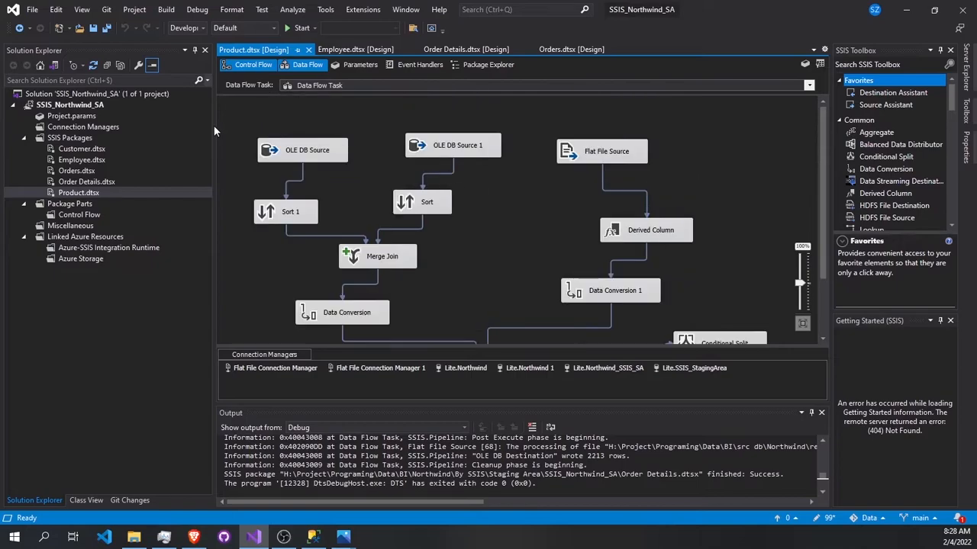